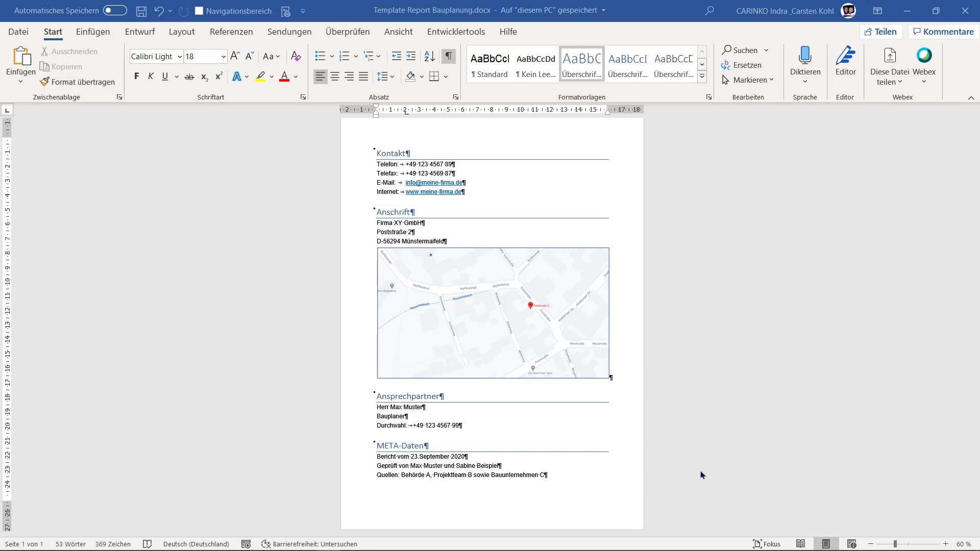
# - Switch from Word to the PowerPoint file Template Formen.pptx with Alt+Tab
pyautogui.hotkey('alt', 'Tab')
pyautogui.hotkey('alt', 'Tab')
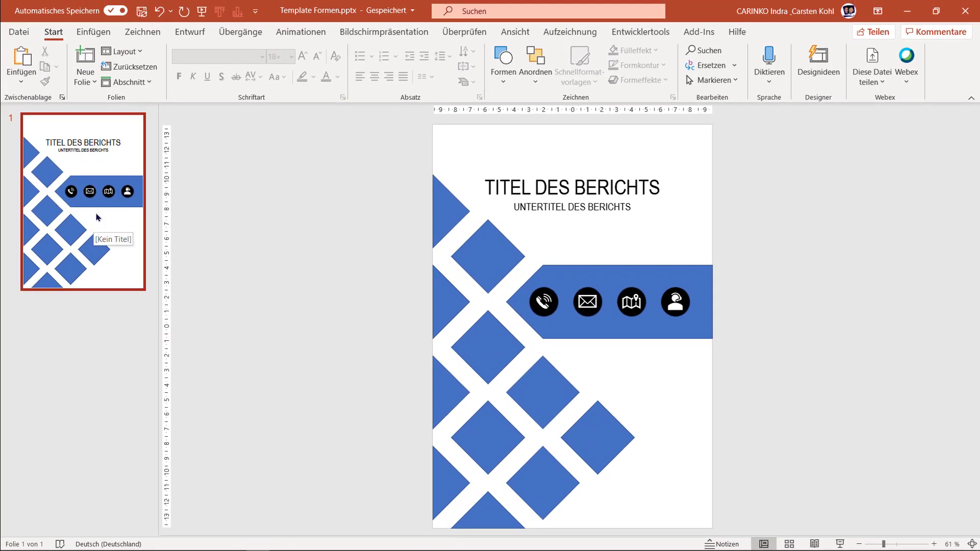
# - Add a blank (Leer) second slide after the cover and bring up the Foliengröße choices
pyautogui.click(90, 80)
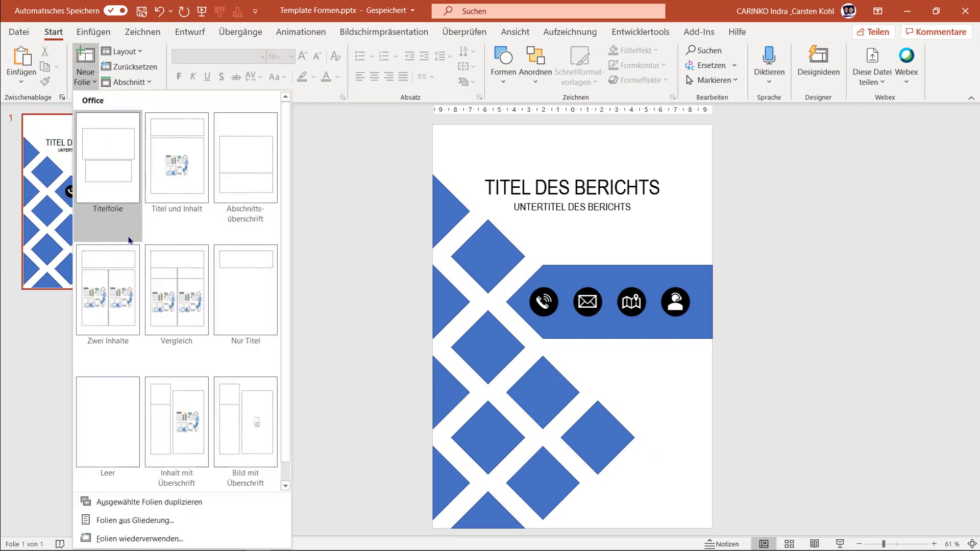
pyautogui.click(114, 398)
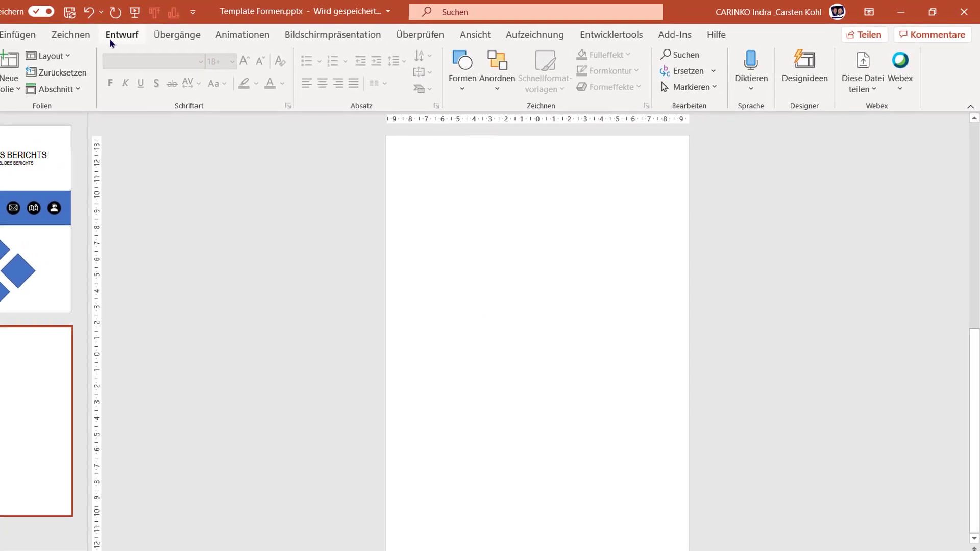
pyautogui.click(132, 39)
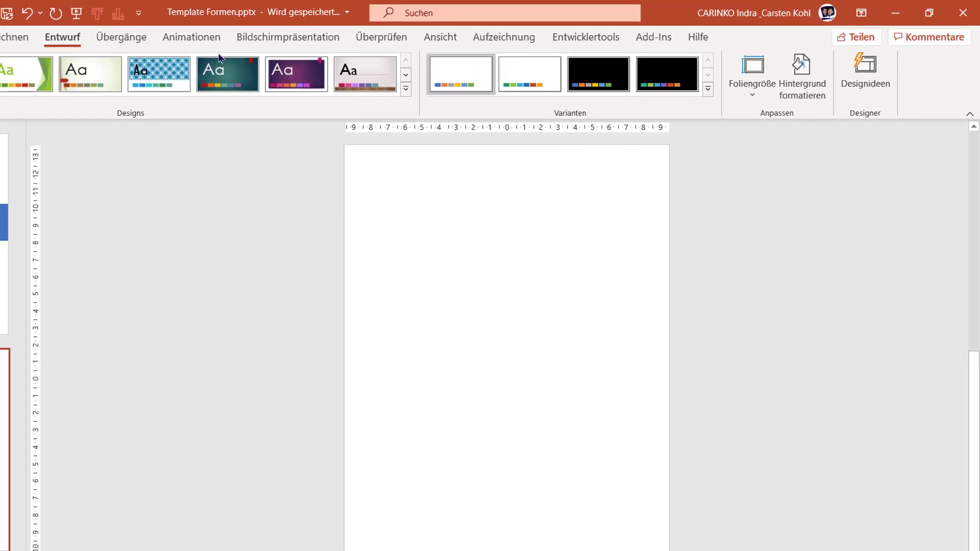
pyautogui.click(752, 105)
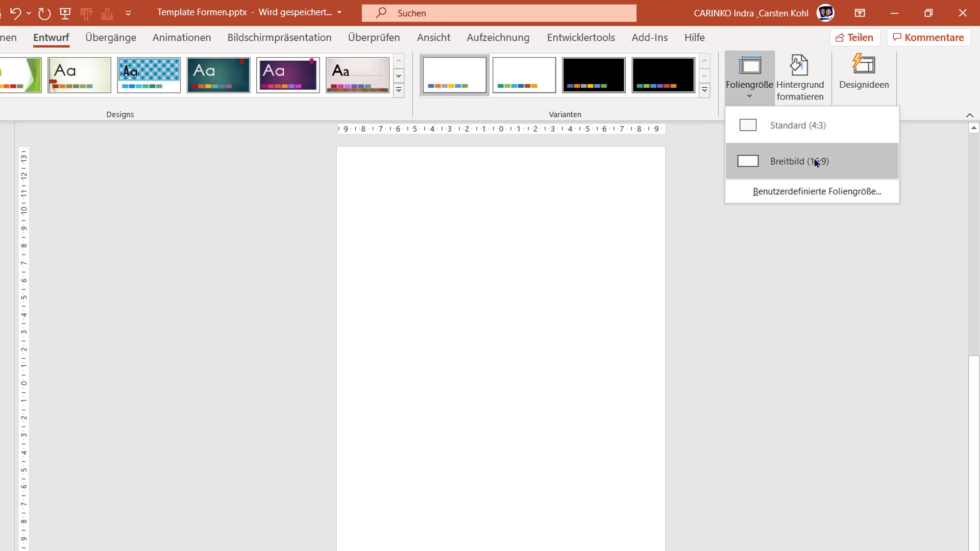
# - Set a custom slide size of A4-Papier (210 x 297 mm), keeping Hochformat
pyautogui.click(857, 193)
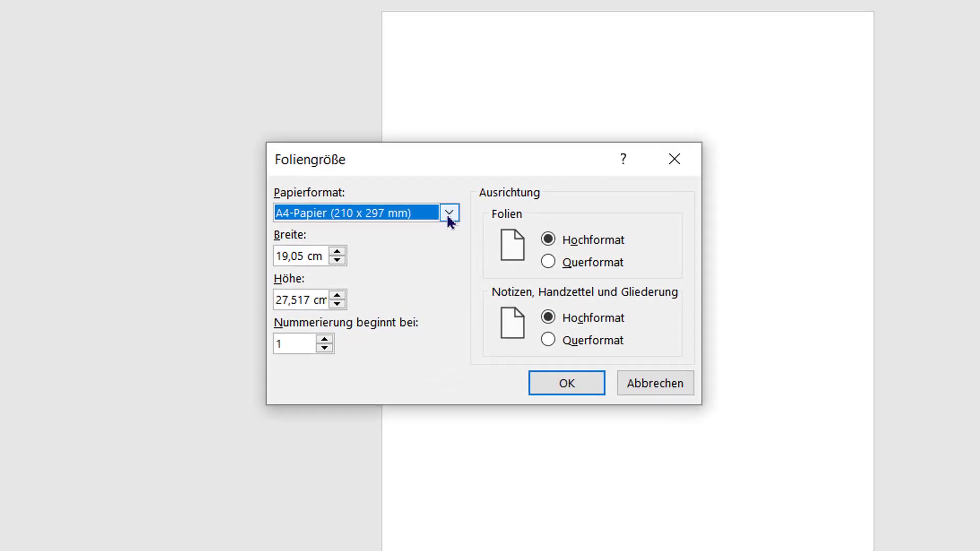
pyautogui.click(452, 218)
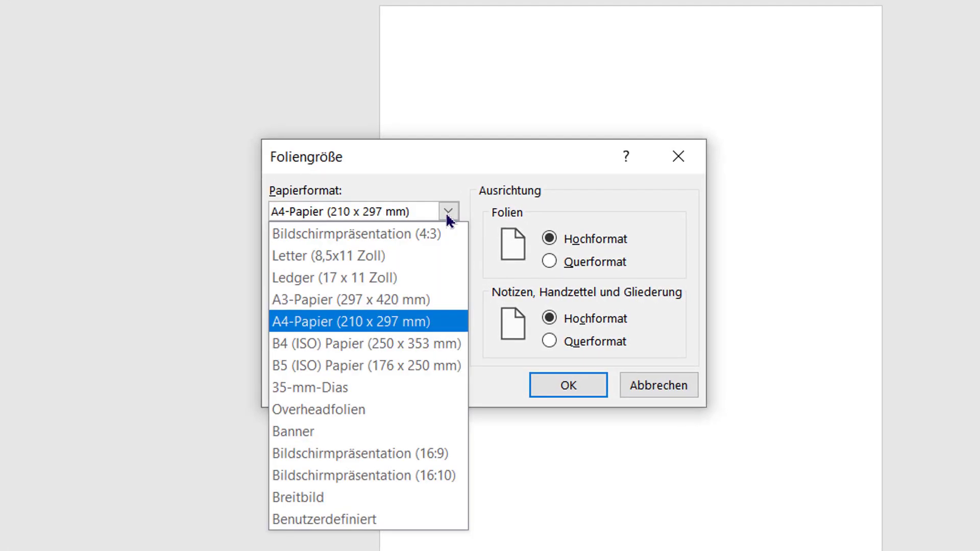
pyautogui.click(429, 322)
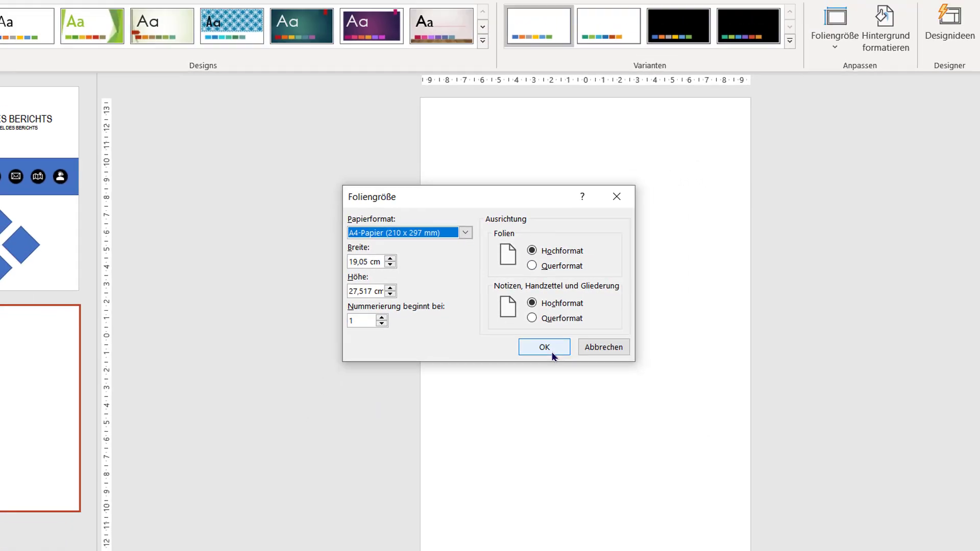
pyautogui.click(550, 351)
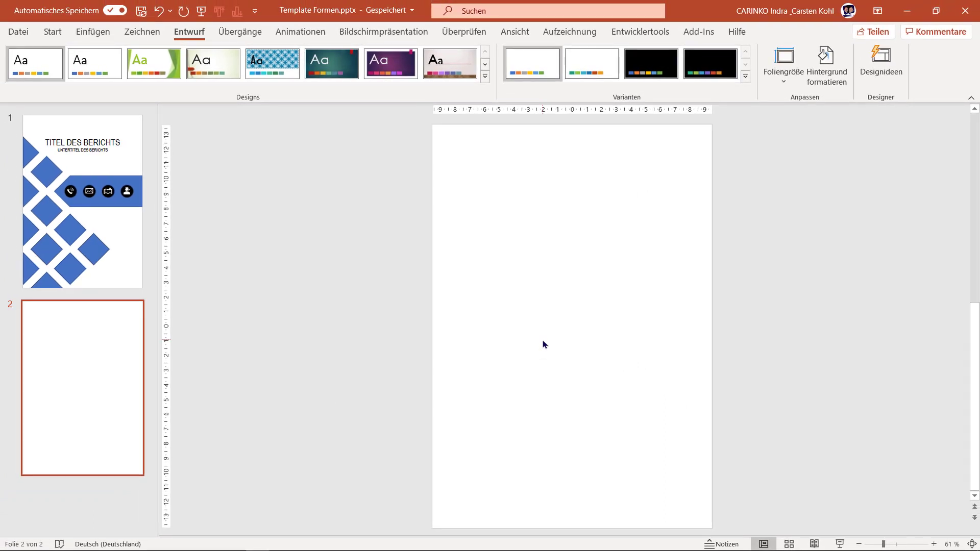
# - Open the Einfügen > Formen gallery and browse it for the empty slide 2
pyautogui.click(99, 39)
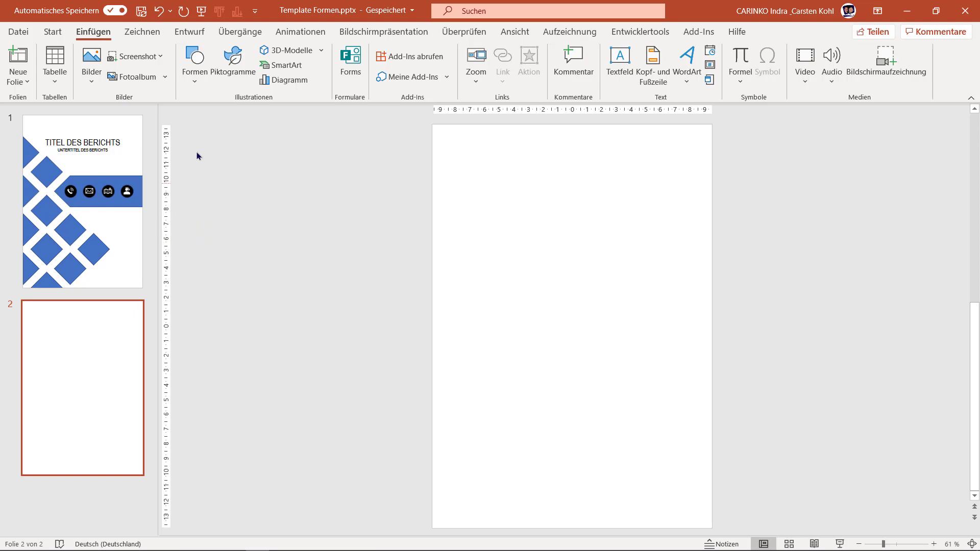
pyautogui.click(201, 78)
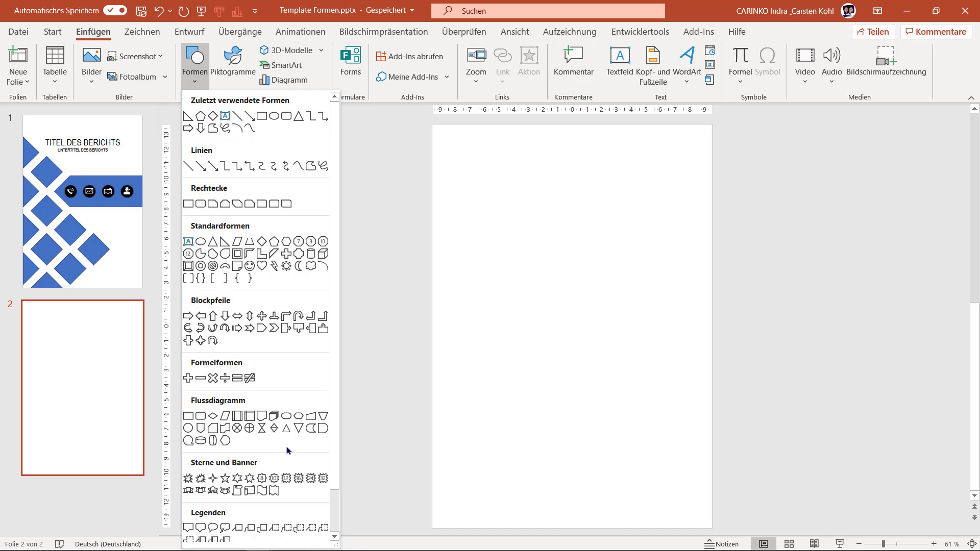
pyautogui.scroll(-1, 295, 449)
pyautogui.scroll(1, 295, 448)
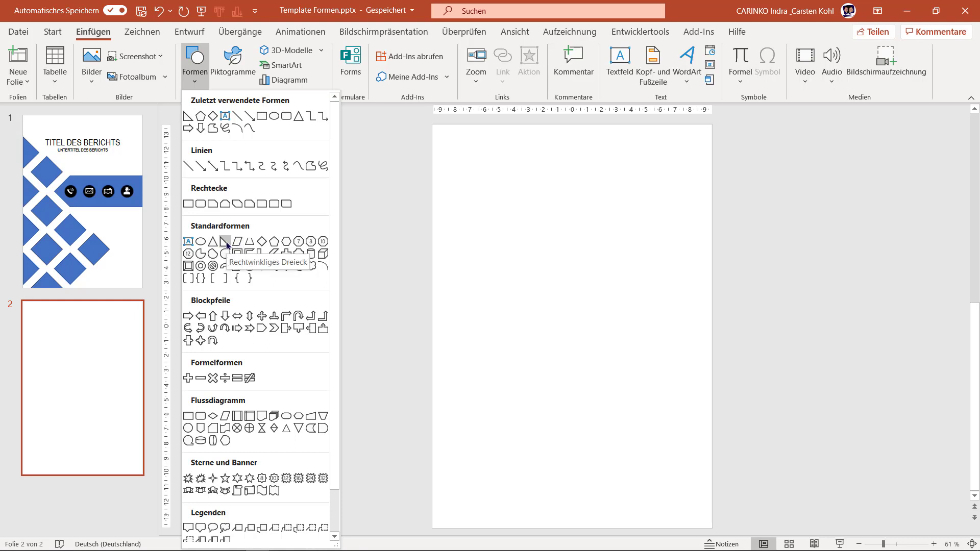
# - Draw a right triangle on slide 2, tilt it and move it left
pyautogui.click(227, 246)
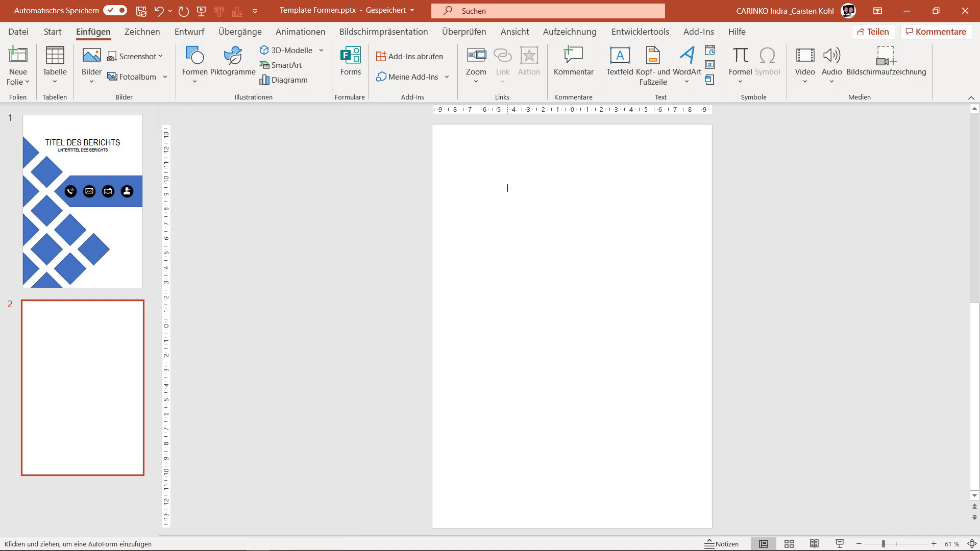
pyautogui.click(508, 187)
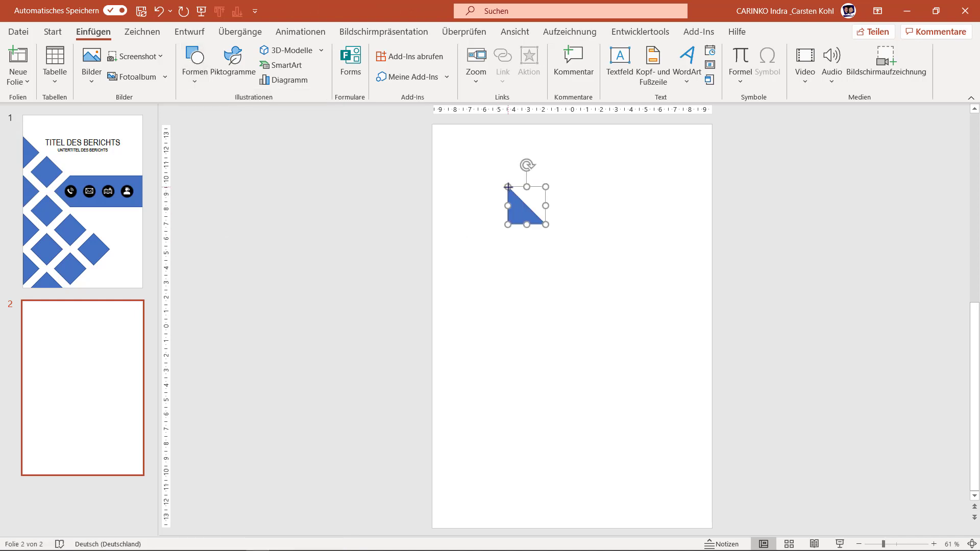
pyautogui.keyDown('ctrl'); pyautogui.scroll(6, 617, 307); pyautogui.keyUp('ctrl')
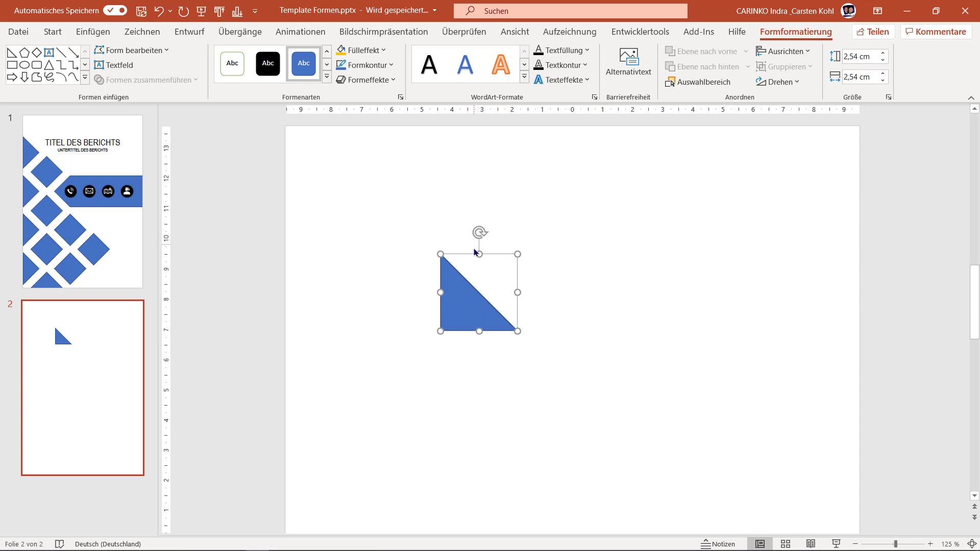
pyautogui.moveTo(476, 234); pyautogui.dragTo(440, 334)
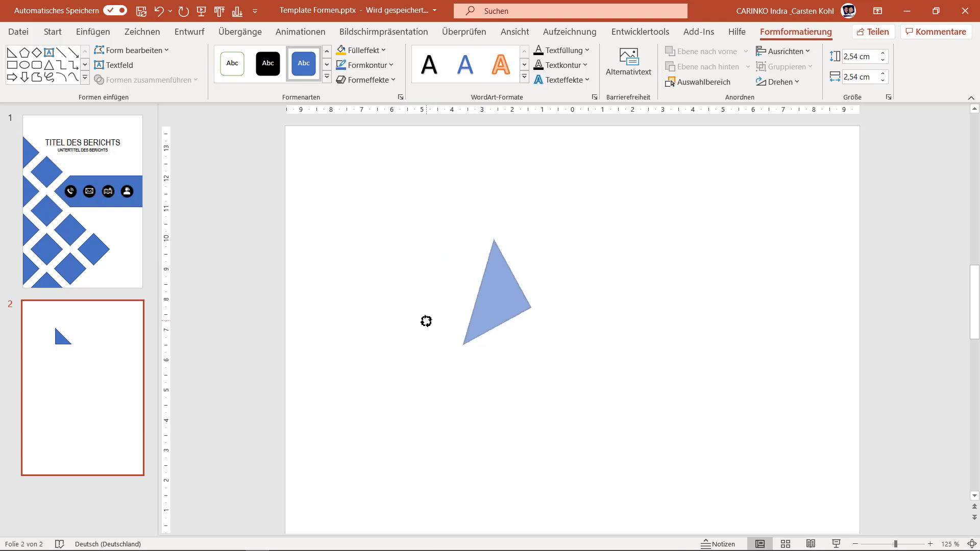
pyautogui.moveTo(440, 334); pyautogui.dragTo(433, 329)
pyautogui.moveTo(500, 306); pyautogui.dragTo(352, 295)
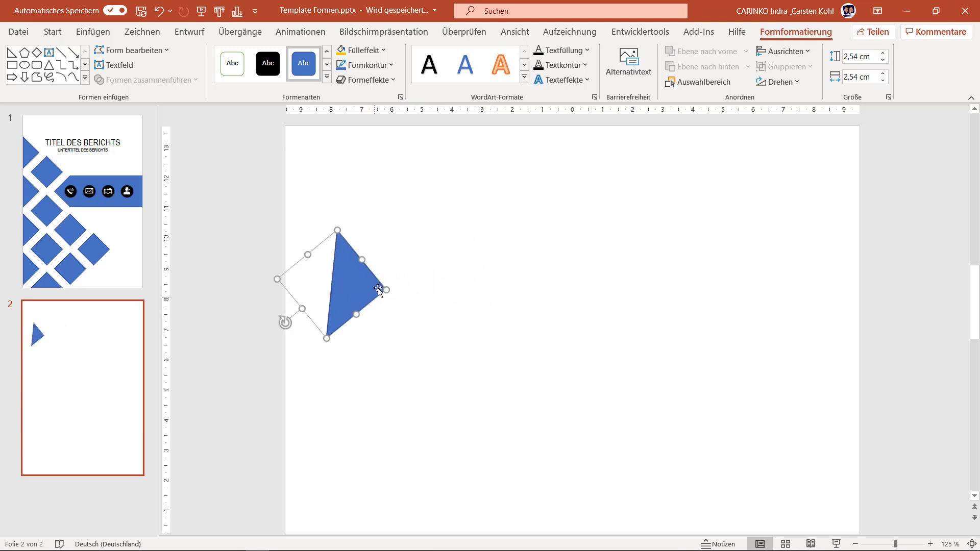
# - Add an isosceles triangle to the right of the first one
pyautogui.click(97, 32)
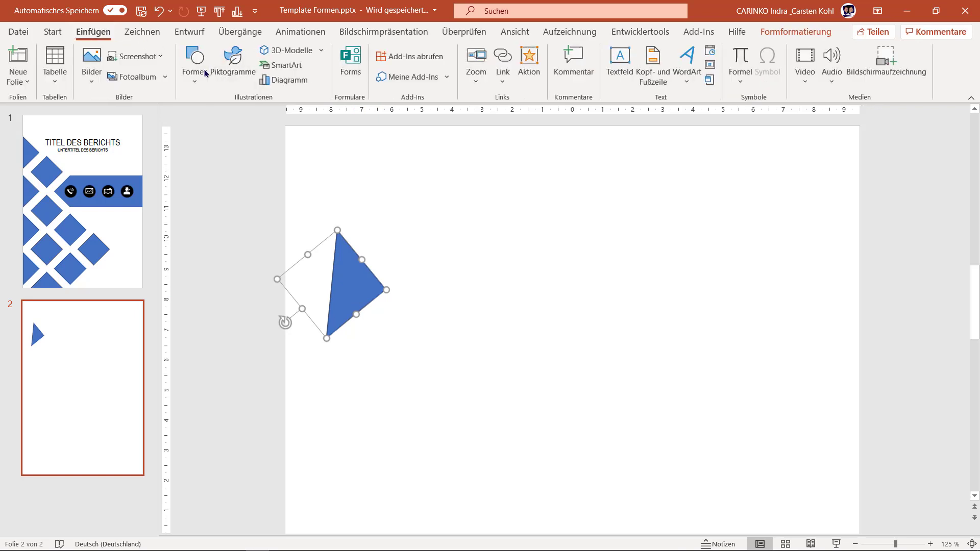
pyautogui.click(207, 84)
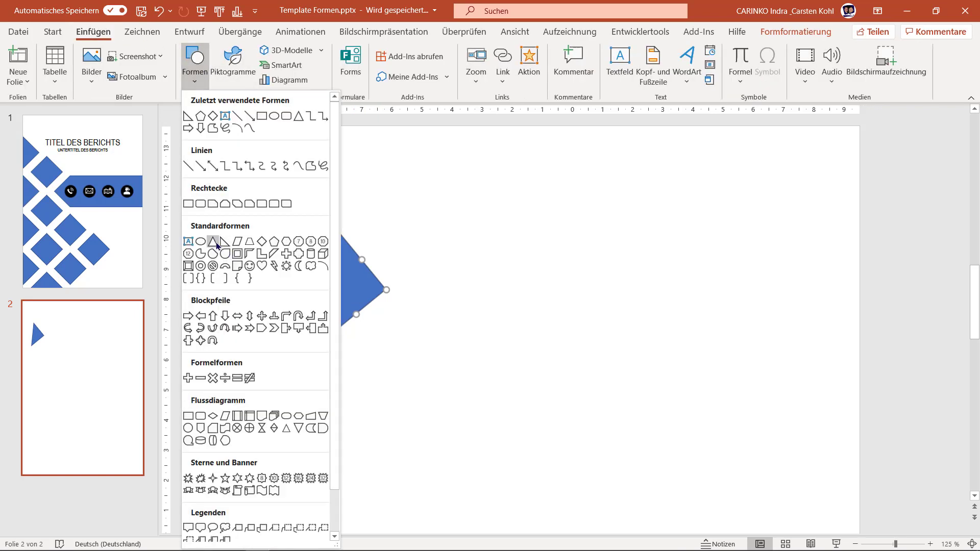
pyautogui.click(216, 246)
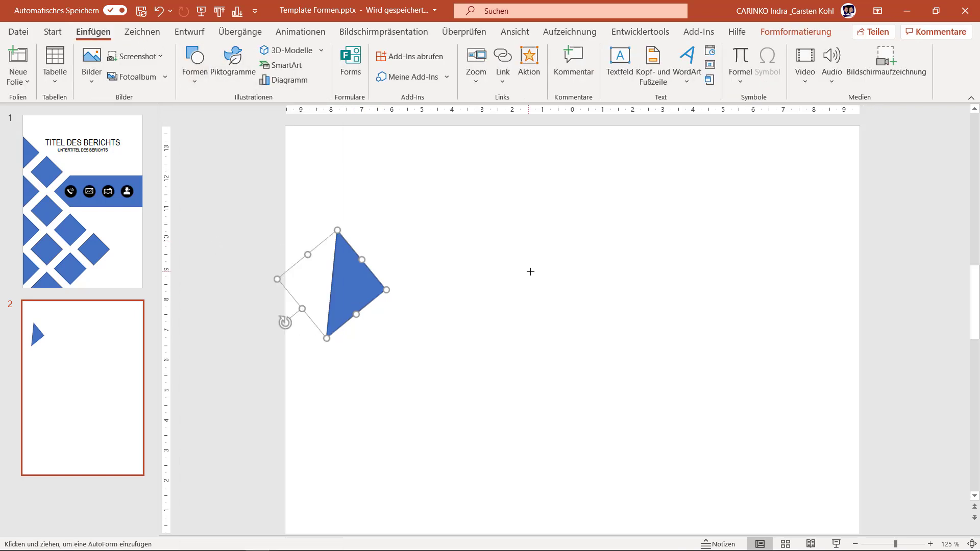
pyautogui.click(531, 269)
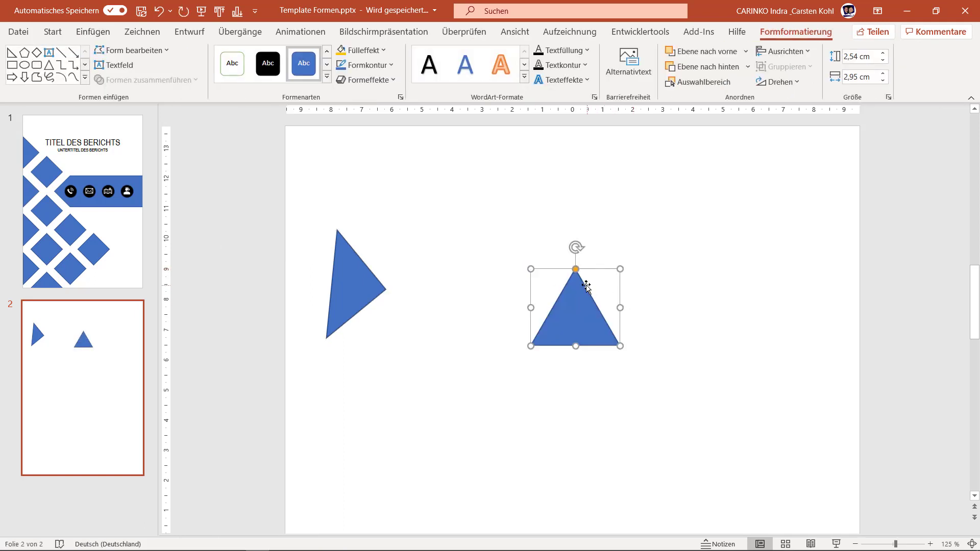
# - Reshape both triangles, moving the right one's apex to its left corner, then select both
pyautogui.click(370, 273)
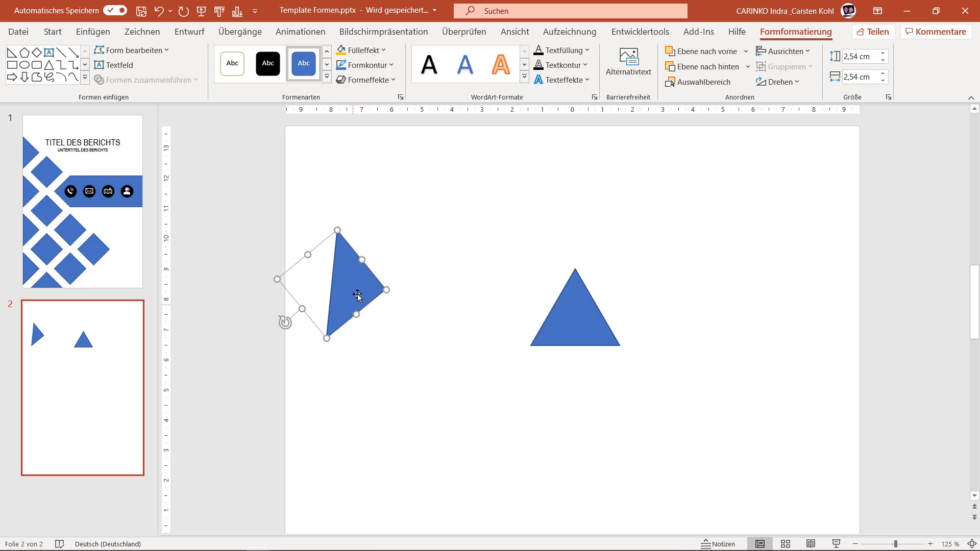
pyautogui.moveTo(325, 339)
pyautogui.mouseDown()
pyautogui.moveTo(402, 399)
pyautogui.moveTo(368, 375)
pyautogui.mouseUp()
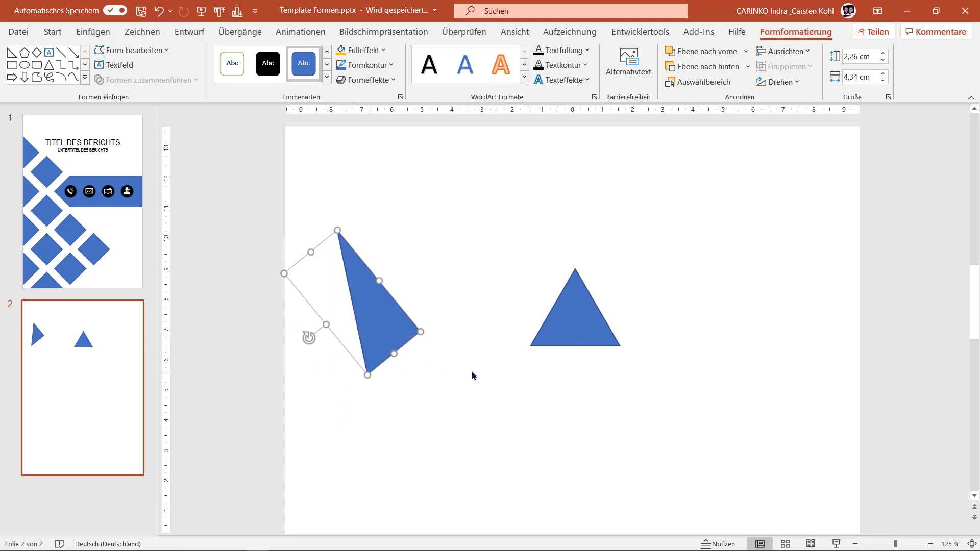
pyautogui.click(572, 327)
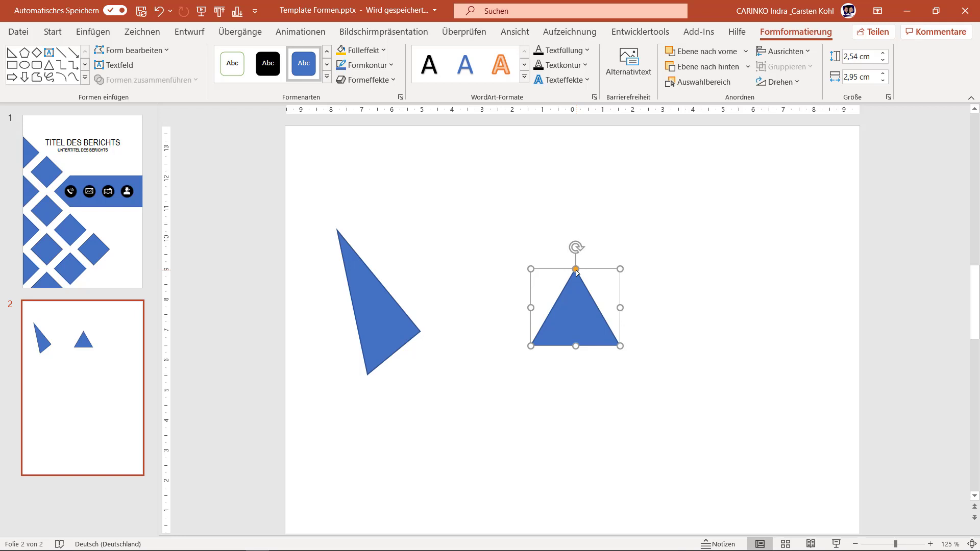
pyautogui.moveTo(576, 270); pyautogui.dragTo(532, 279)
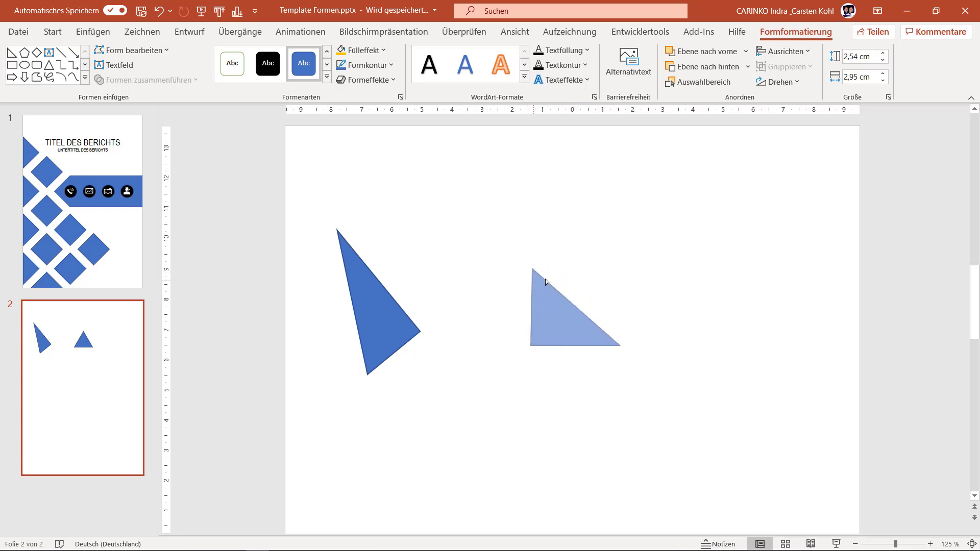
pyautogui.moveTo(533, 280)
pyautogui.mouseDown()
pyautogui.moveTo(629, 281)
pyautogui.moveTo(522, 286)
pyautogui.moveTo(627, 281)
pyautogui.mouseUp()
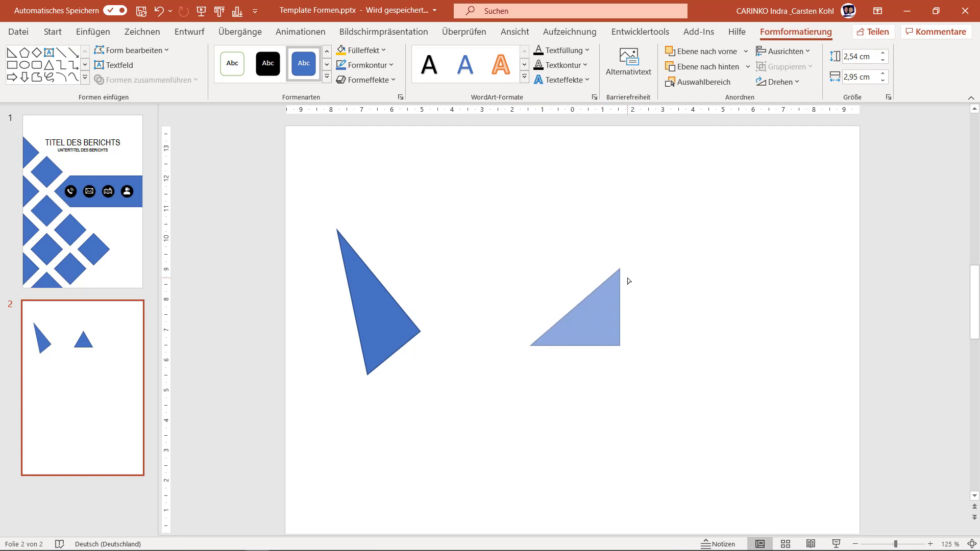
pyautogui.moveTo(627, 281)
pyautogui.mouseDown()
pyautogui.moveTo(519, 302)
pyautogui.moveTo(532, 301)
pyautogui.mouseUp()
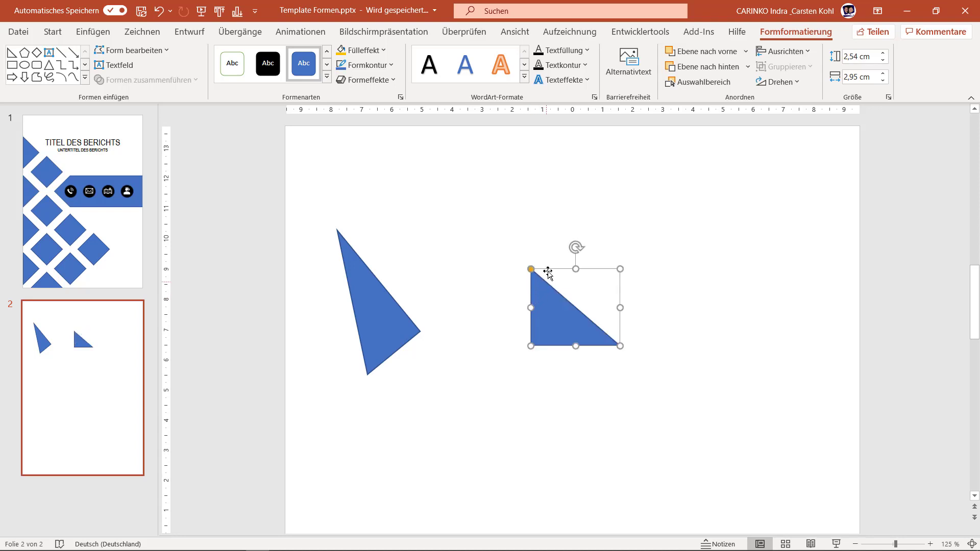
pyautogui.click(396, 335)
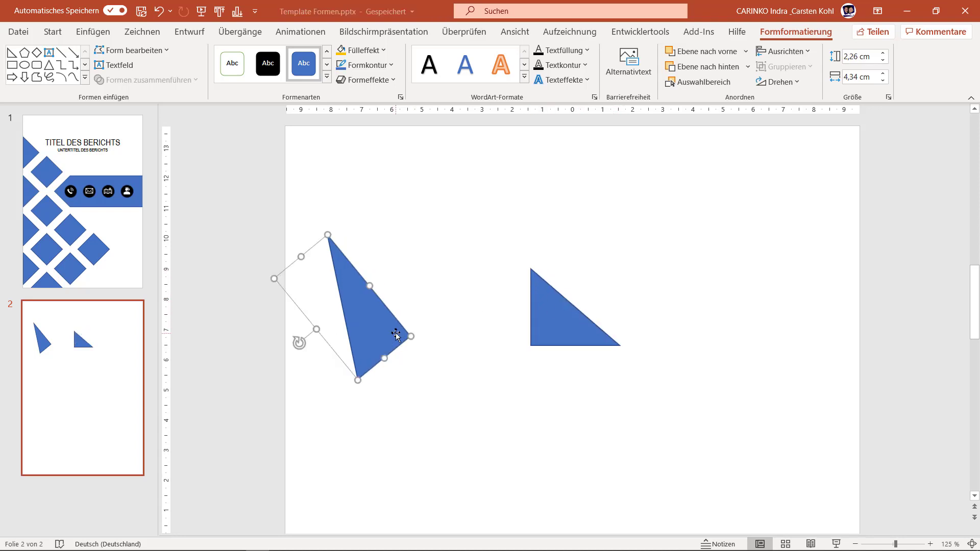
pyautogui.moveTo(412, 335)
pyautogui.mouseDown()
pyautogui.moveTo(464, 301)
pyautogui.moveTo(471, 360)
pyautogui.mouseUp()
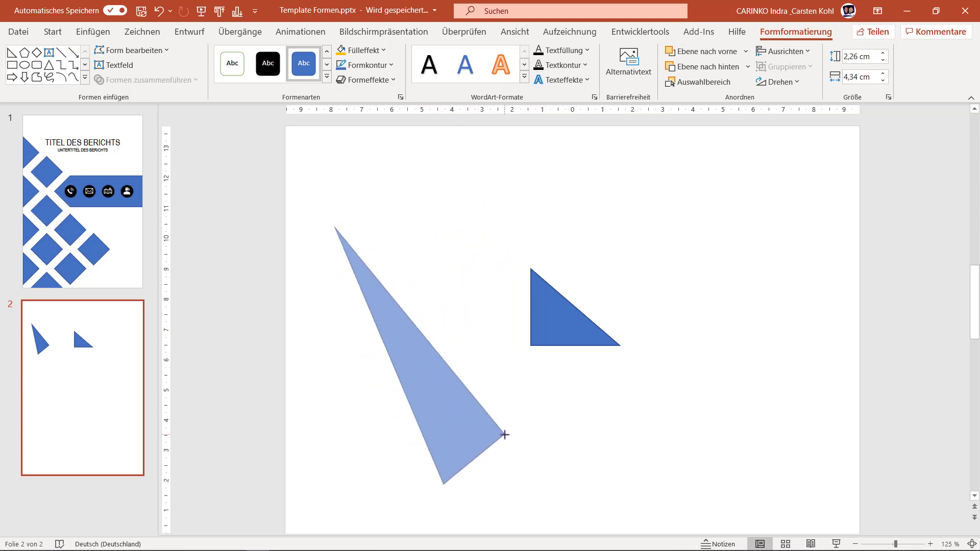
pyautogui.moveTo(470, 361)
pyautogui.mouseDown()
pyautogui.moveTo(354, 446)
pyautogui.moveTo(468, 337)
pyautogui.mouseUp()
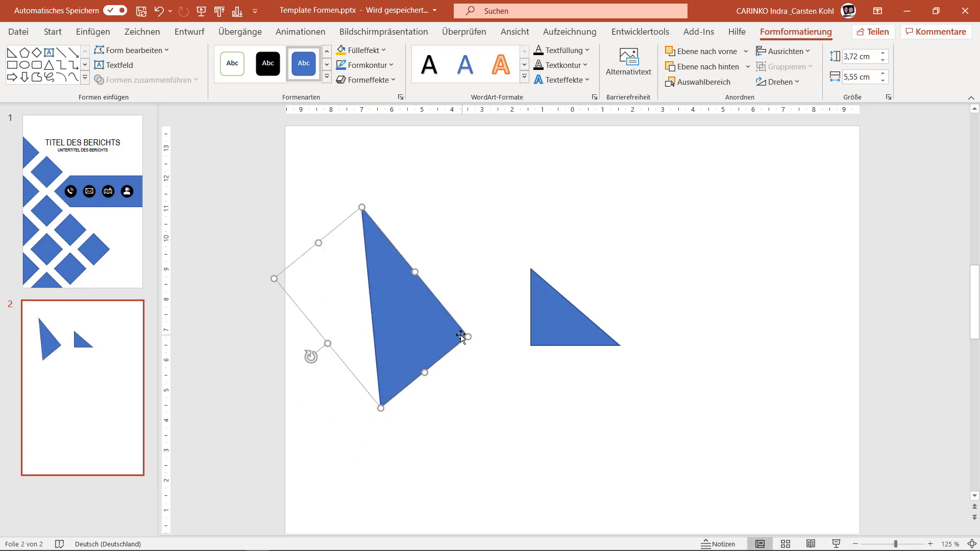
pyautogui.moveTo(259, 169); pyautogui.dragTo(684, 449)
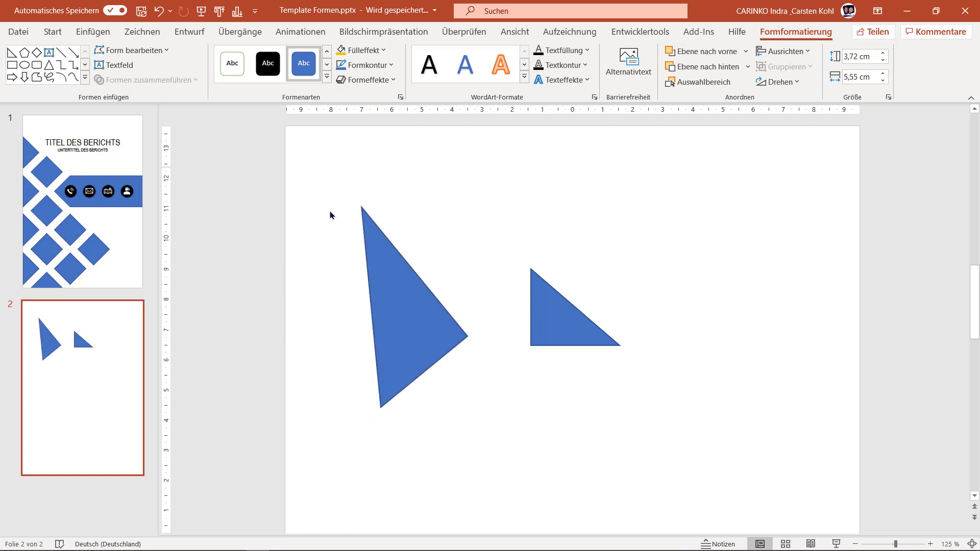
# - Delete both triangles and place a Raute (diamond) on slide 2
pyautogui.press('Delete')
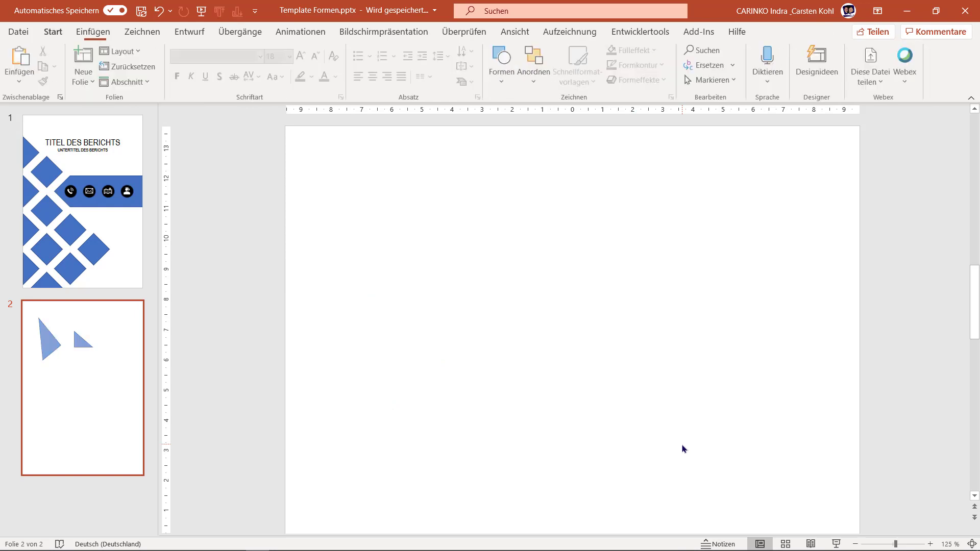
pyautogui.click(103, 35)
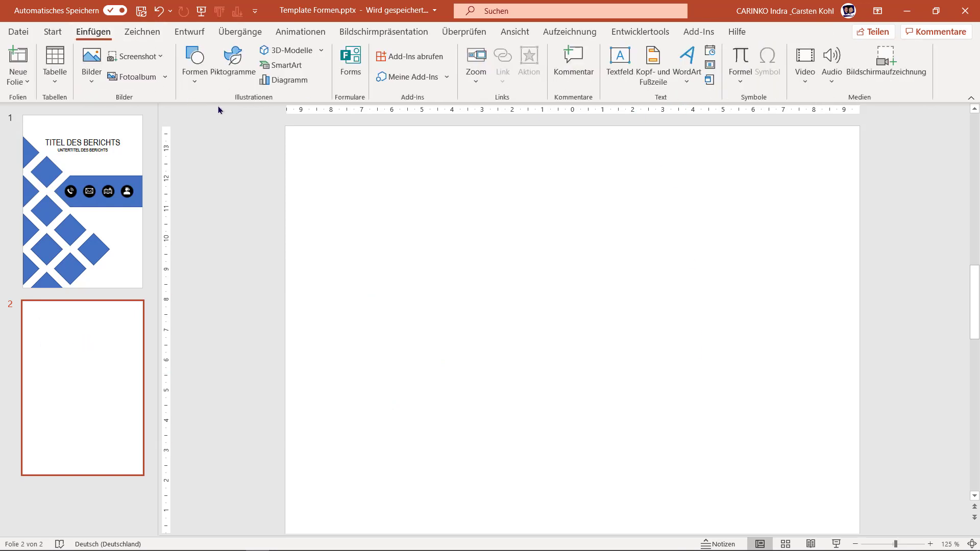
pyautogui.click(205, 77)
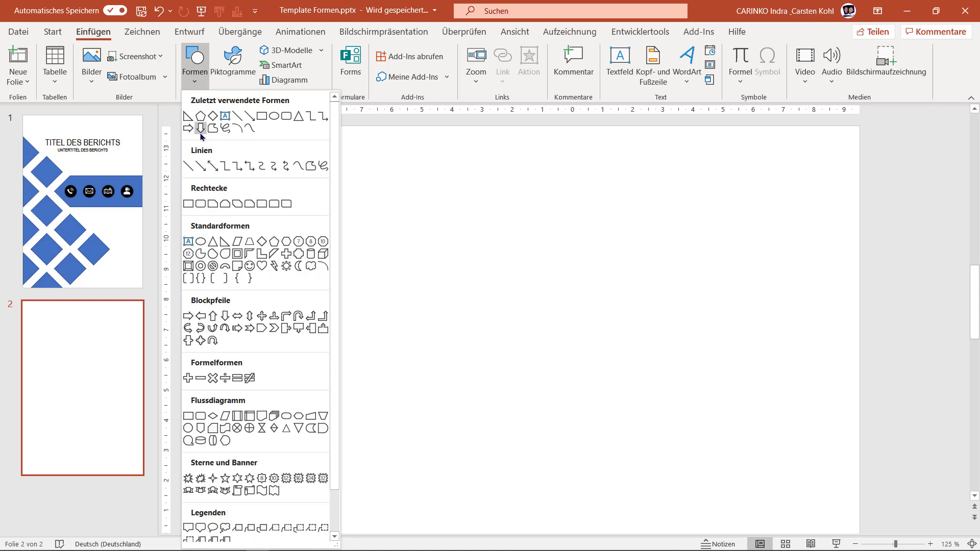
pyautogui.click(262, 243)
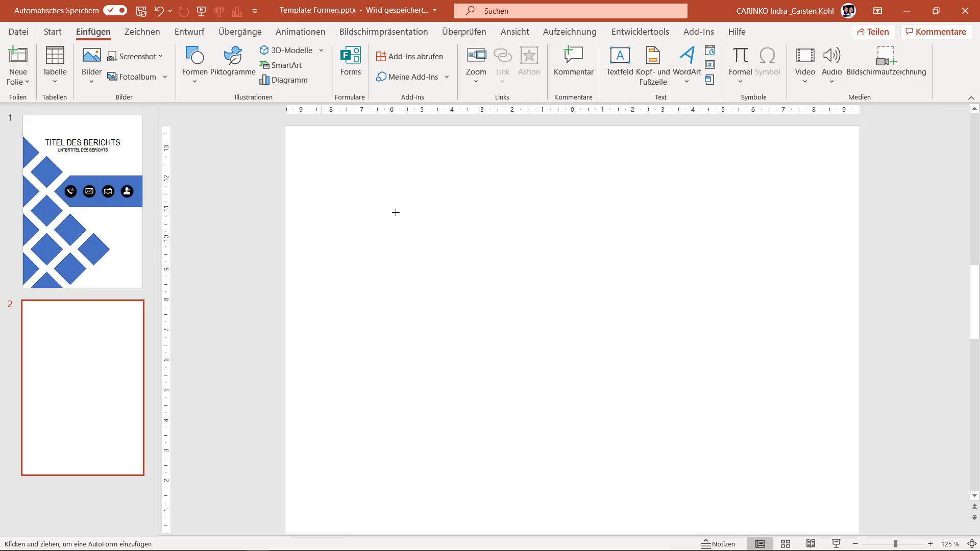
pyautogui.click(416, 208)
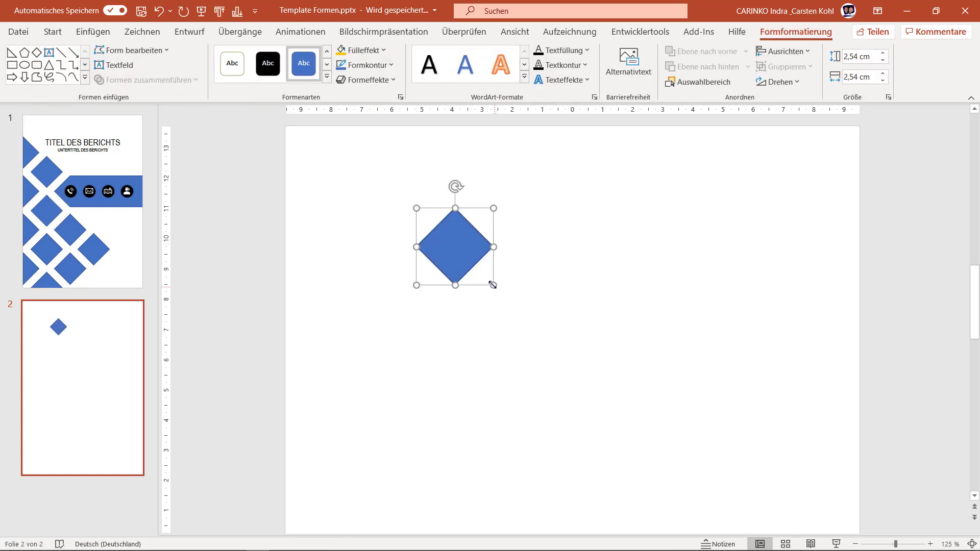
# - Set the diamond's height and width to 5 cm each
pyautogui.click(863, 57)
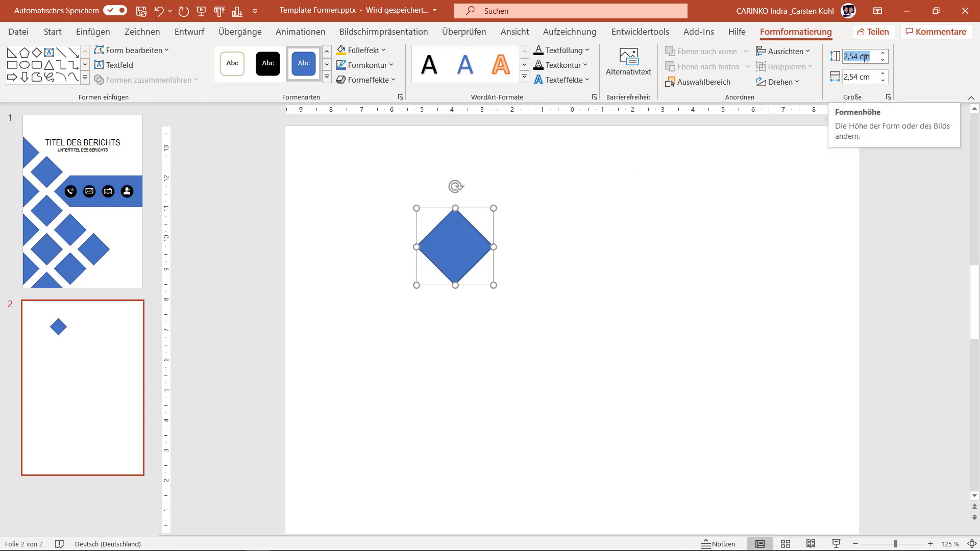
pyautogui.write('5')
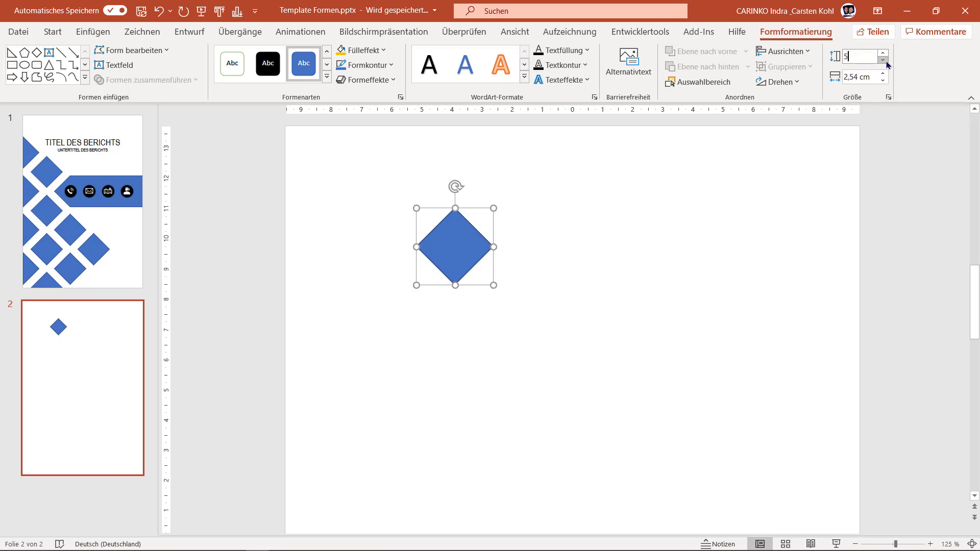
pyautogui.press('Return')
pyautogui.click(871, 76)
pyautogui.click(871, 76)
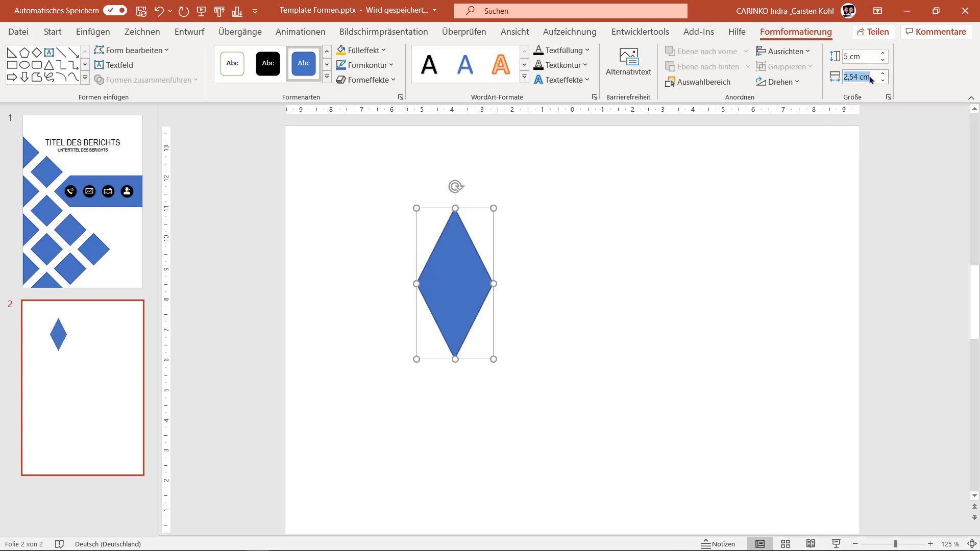
pyautogui.write('5')
pyautogui.press('Return')
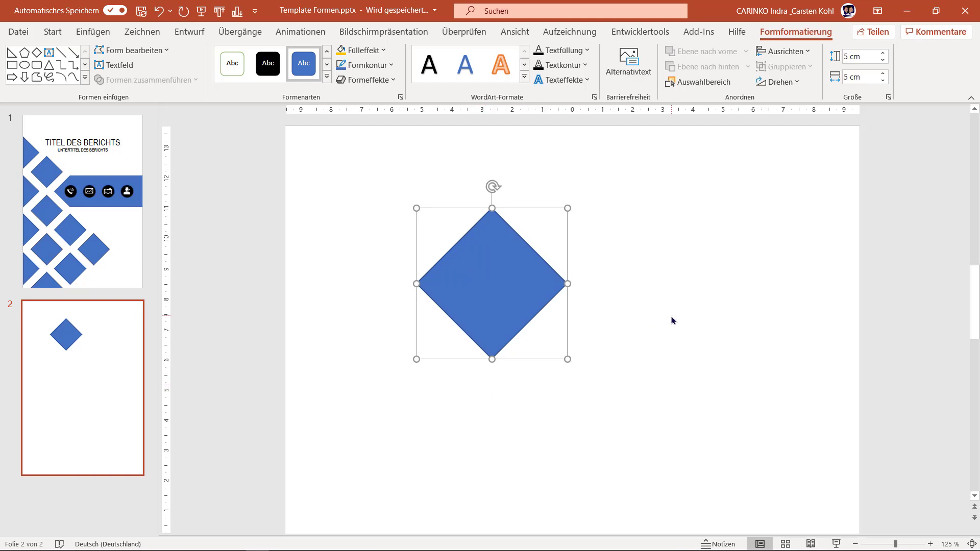
# - Insert a Rechteck left of the diamond and size it 5 cm by 5 cm
pyautogui.click(93, 32)
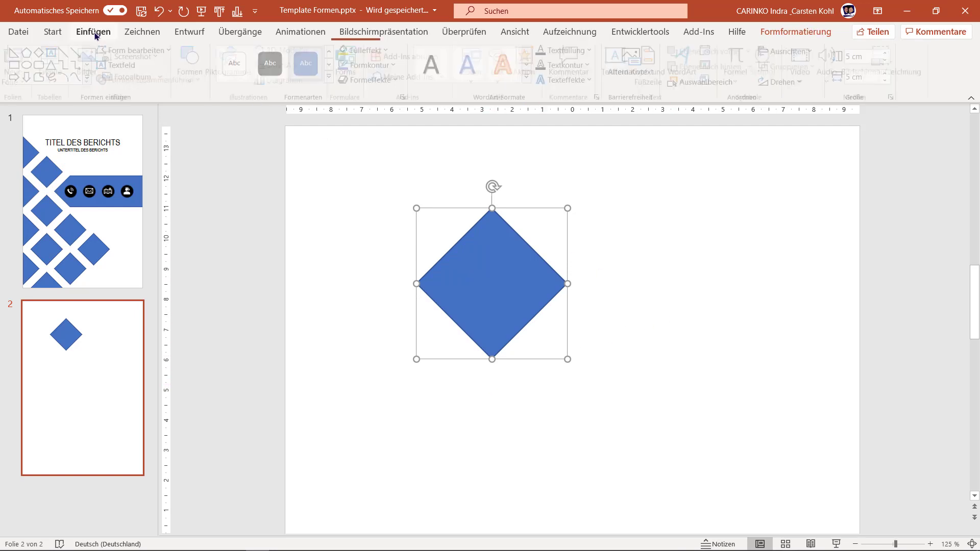
pyautogui.click(196, 82)
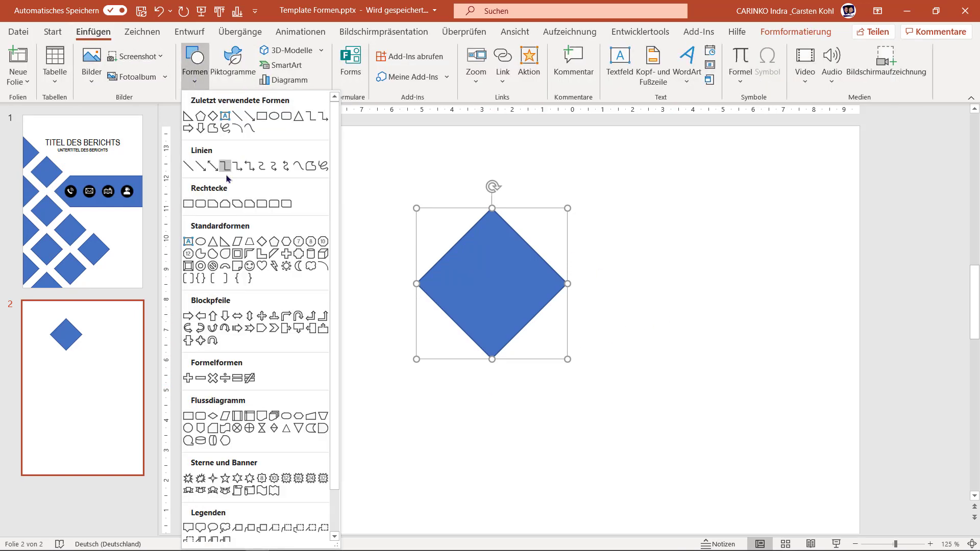
pyautogui.click(187, 205)
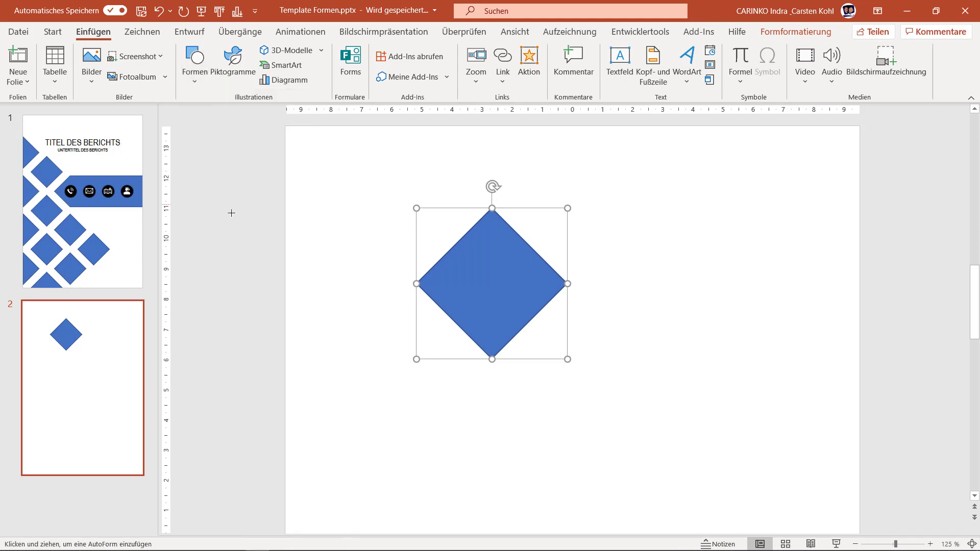
pyautogui.click(317, 244)
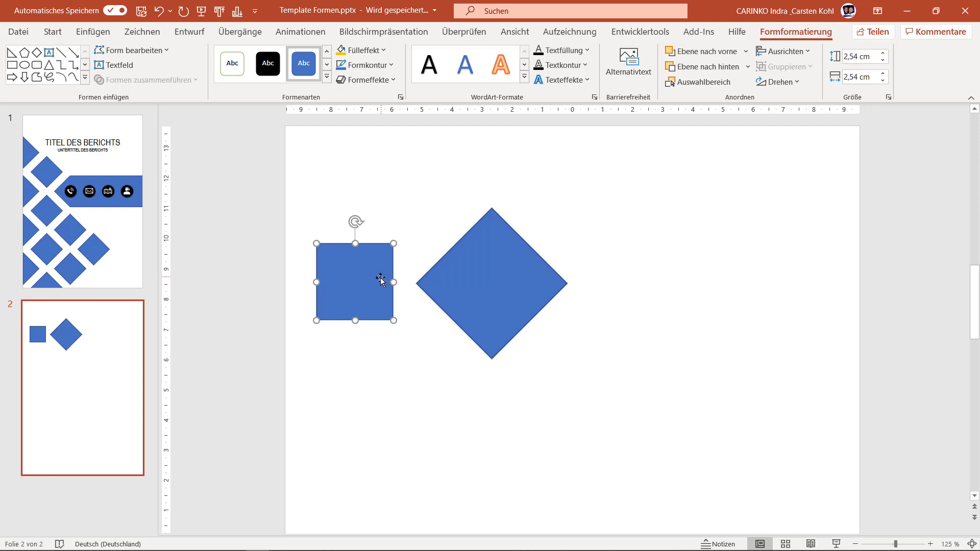
pyautogui.click(850, 57)
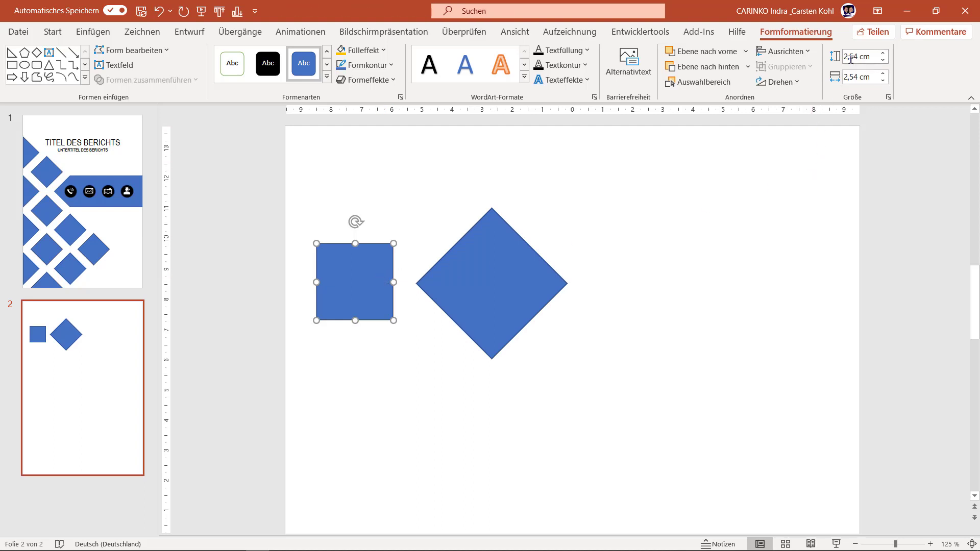
pyautogui.write('5')
pyautogui.press('Return')
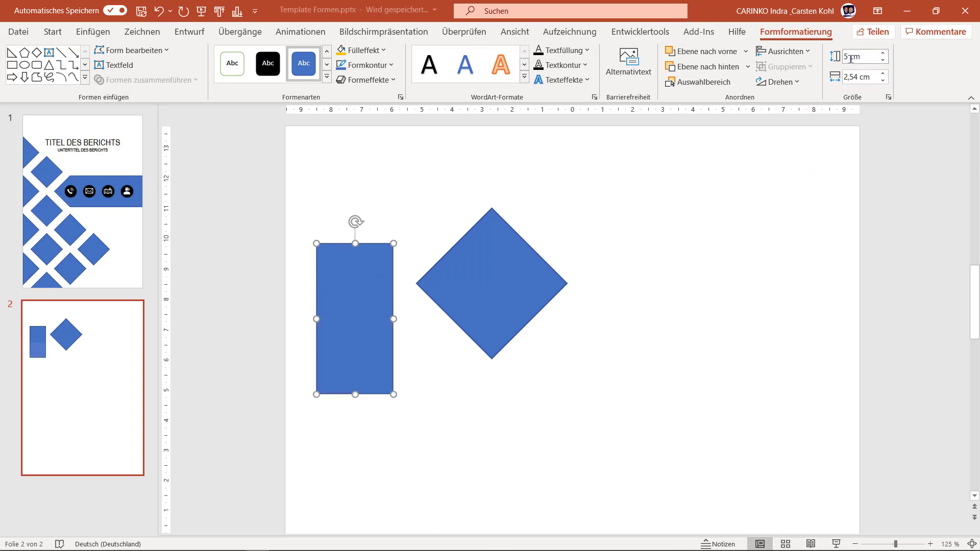
pyautogui.click(862, 79)
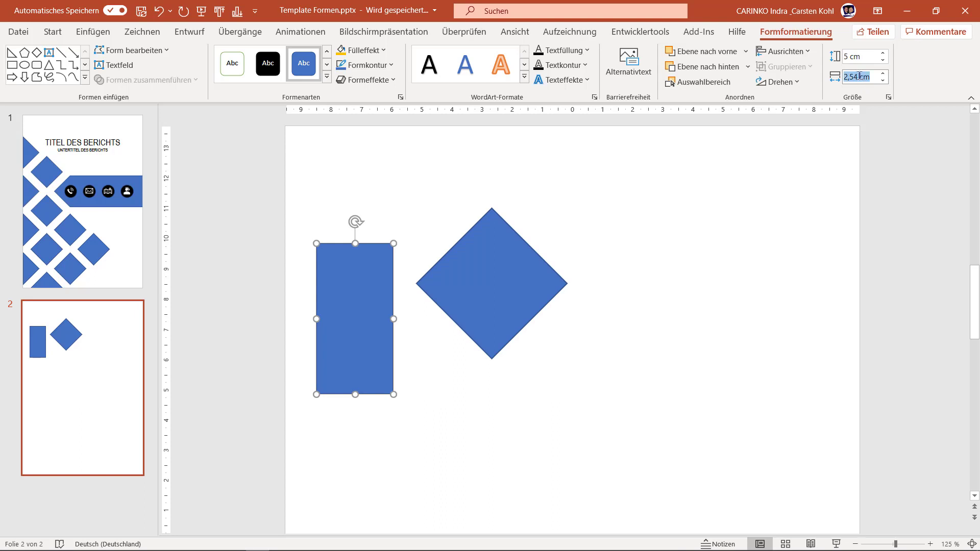
pyautogui.write('5')
pyautogui.press('Return')
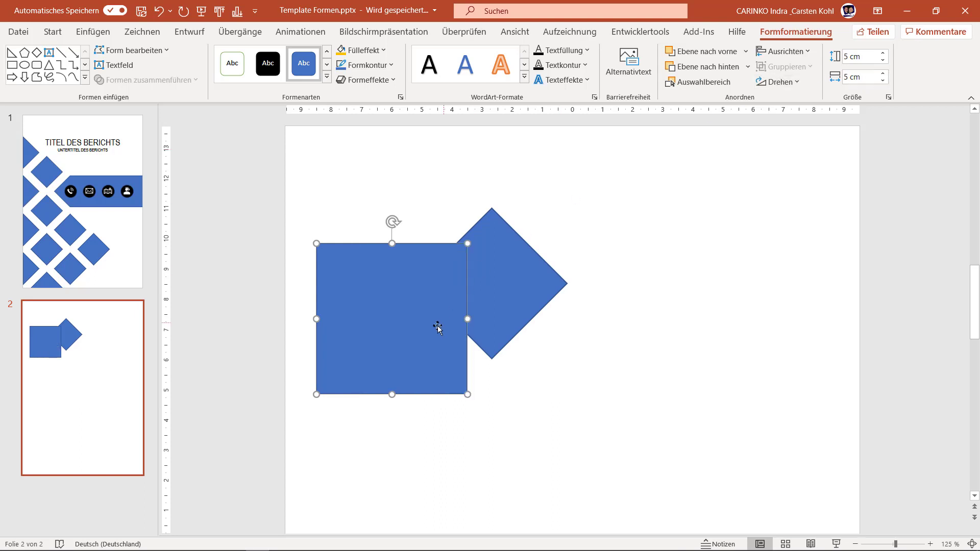
# - Align the square over the diamond's left half, level with its top and bottom points
pyautogui.moveTo(423, 326); pyautogui.dragTo(446, 291)
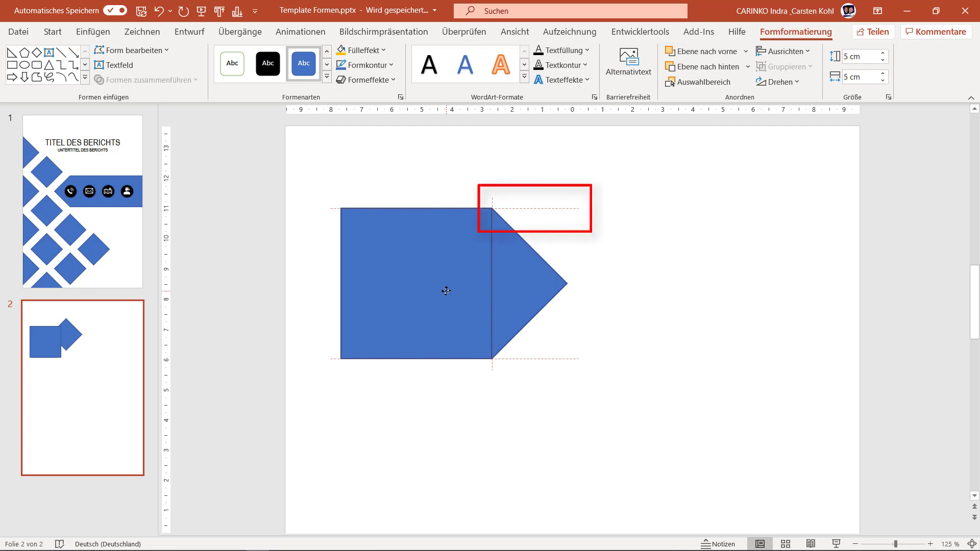
pyautogui.moveTo(446, 291); pyautogui.dragTo(445, 289)
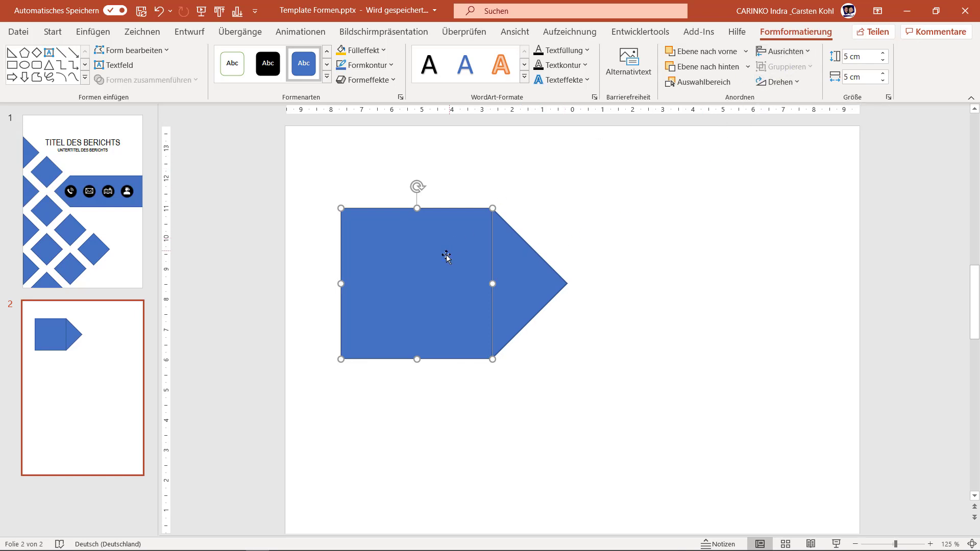
pyautogui.moveTo(444, 255)
pyautogui.mouseDown()
pyautogui.moveTo(442, 266)
pyautogui.moveTo(448, 257)
pyautogui.mouseUp()
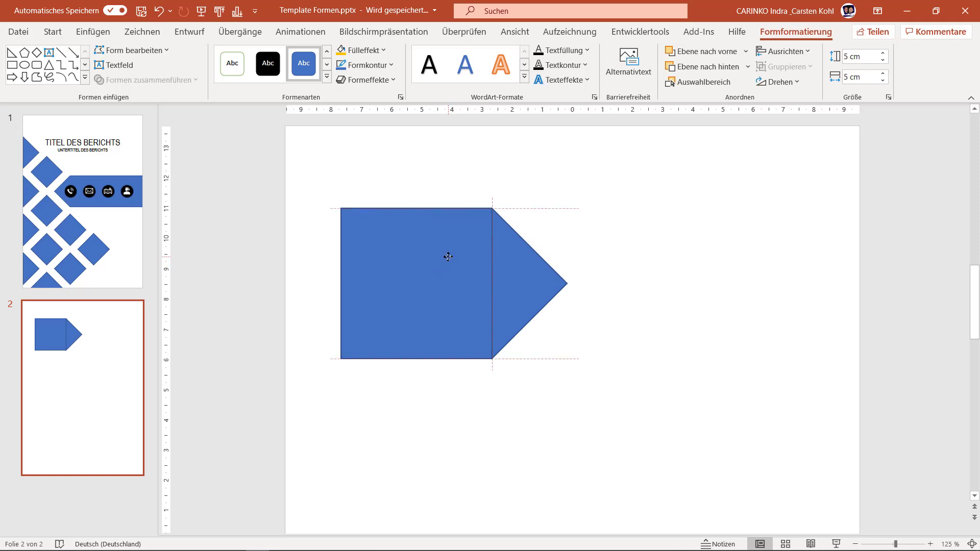
pyautogui.moveTo(448, 257); pyautogui.dragTo(449, 256)
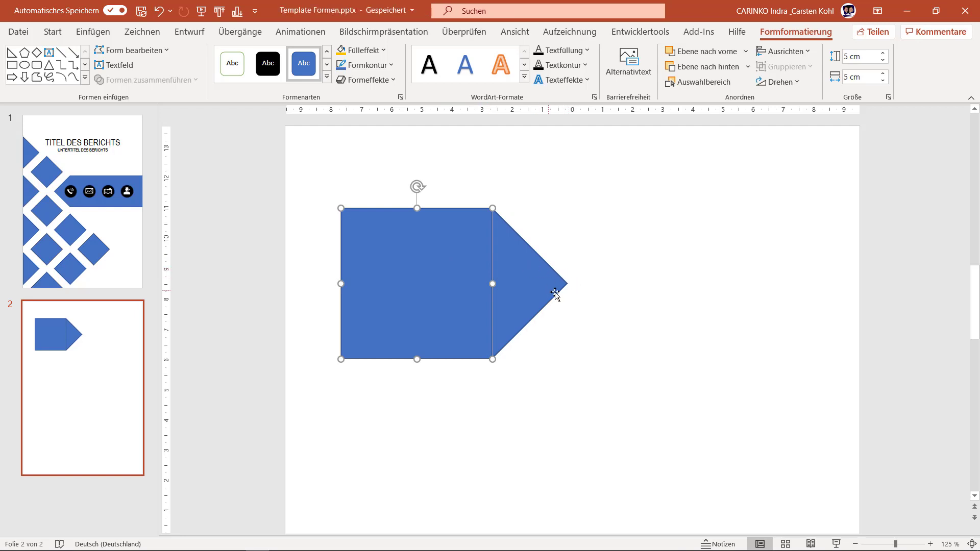
pyautogui.press('ctrl')
# - Ctrl-select the diamond together with the square and show the Formen zusammenführen options
pyautogui.keyDown('ctrl'); pyautogui.click(546, 290); pyautogui.keyUp('ctrl')
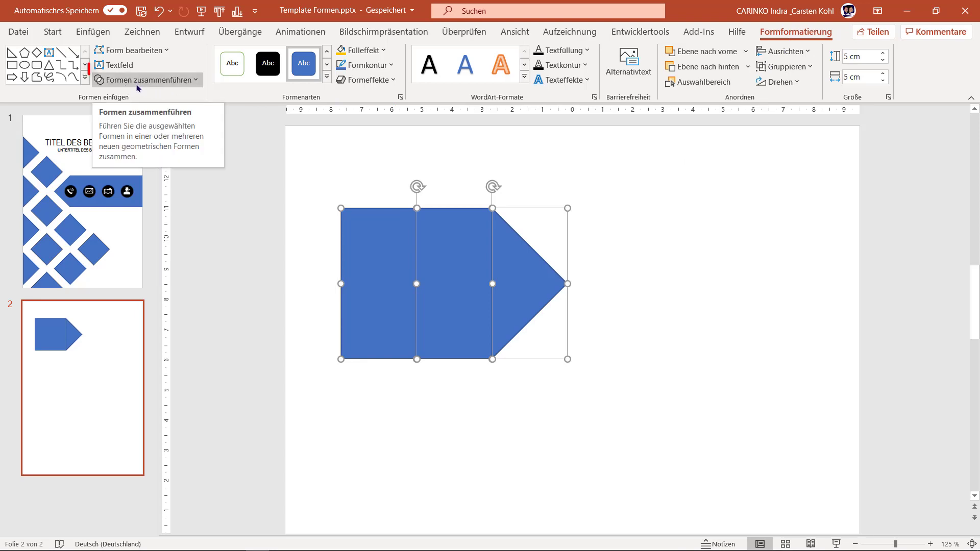
pyautogui.click(137, 82)
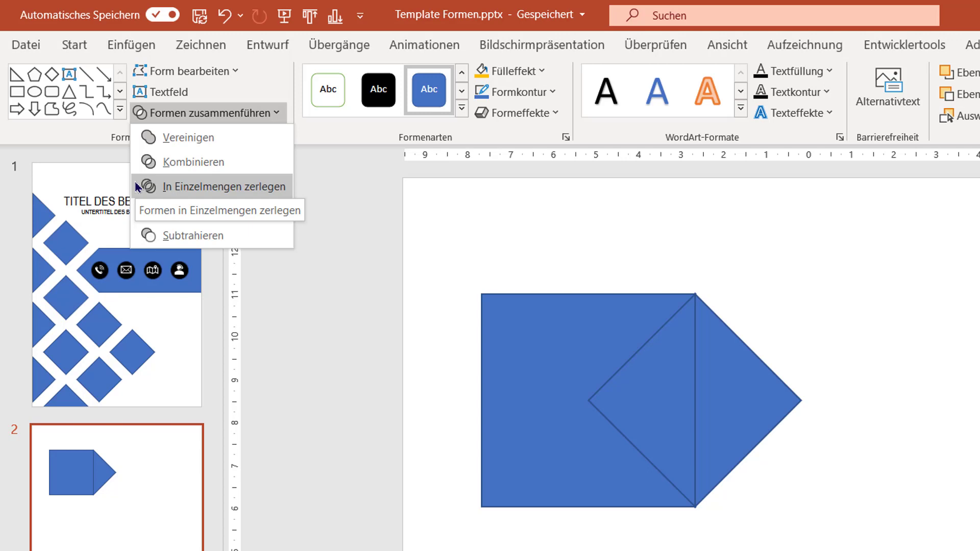
# - Fragment the overlapping shapes and drag the triangle pieces apart to inspect them
pyautogui.click(138, 186)
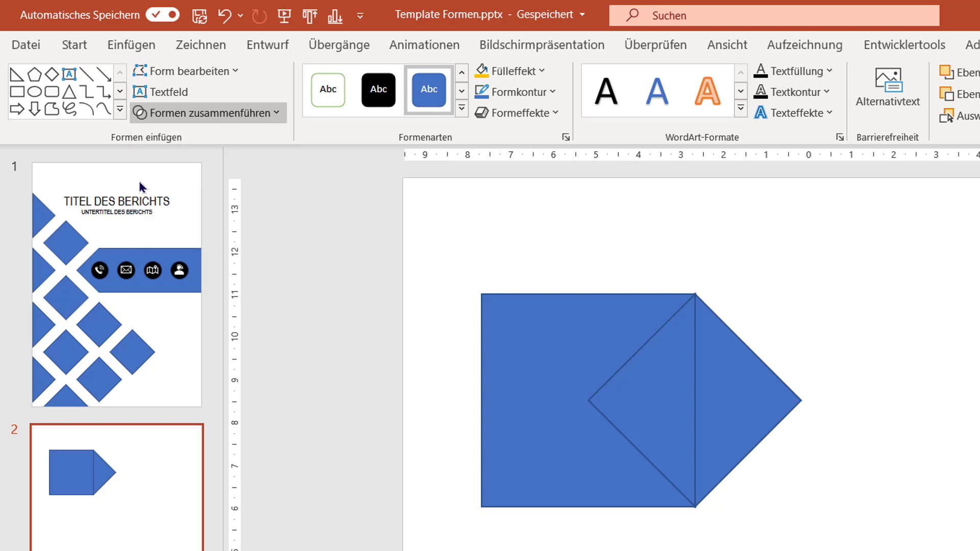
pyautogui.click(911, 434)
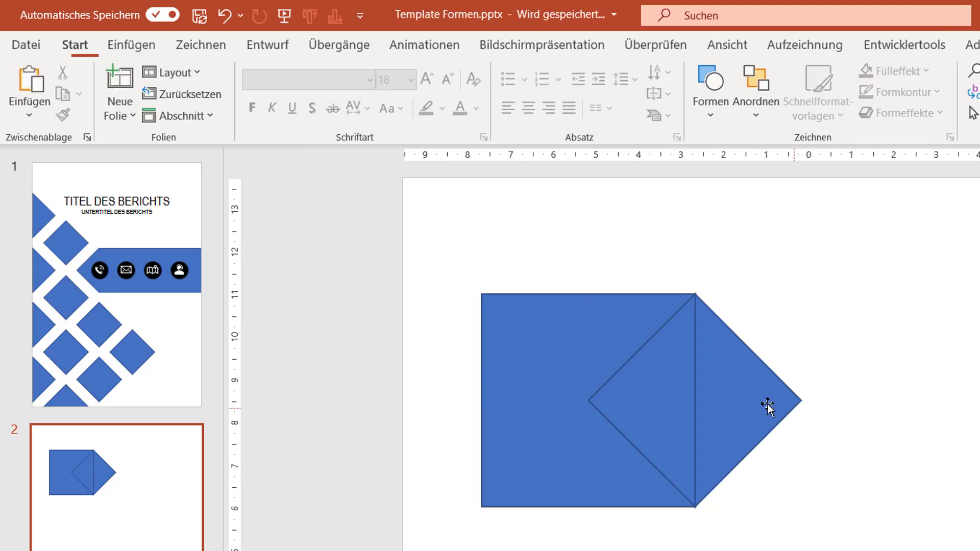
pyautogui.click(768, 405)
pyautogui.moveTo(786, 400); pyautogui.dragTo(894, 401)
pyautogui.moveTo(668, 401); pyautogui.dragTo(721, 401)
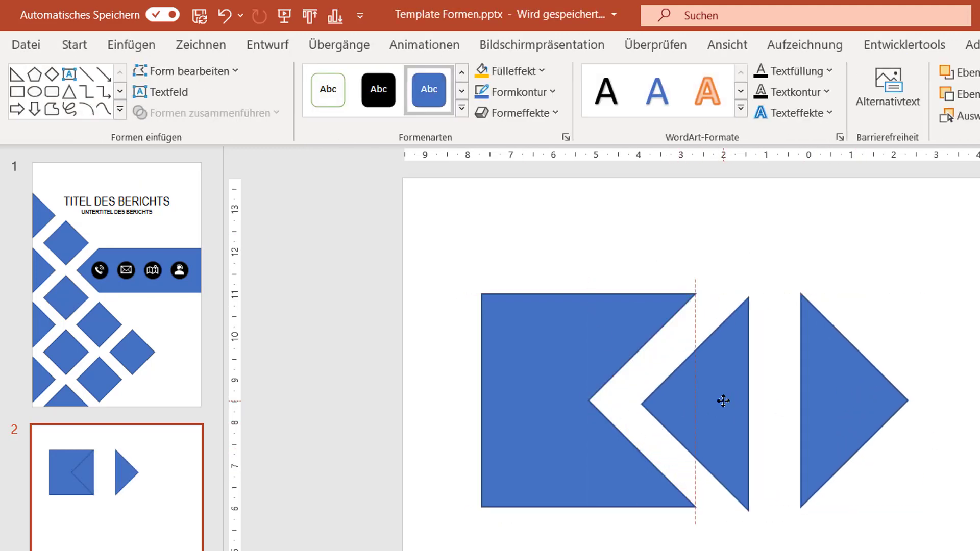
pyautogui.click(562, 394)
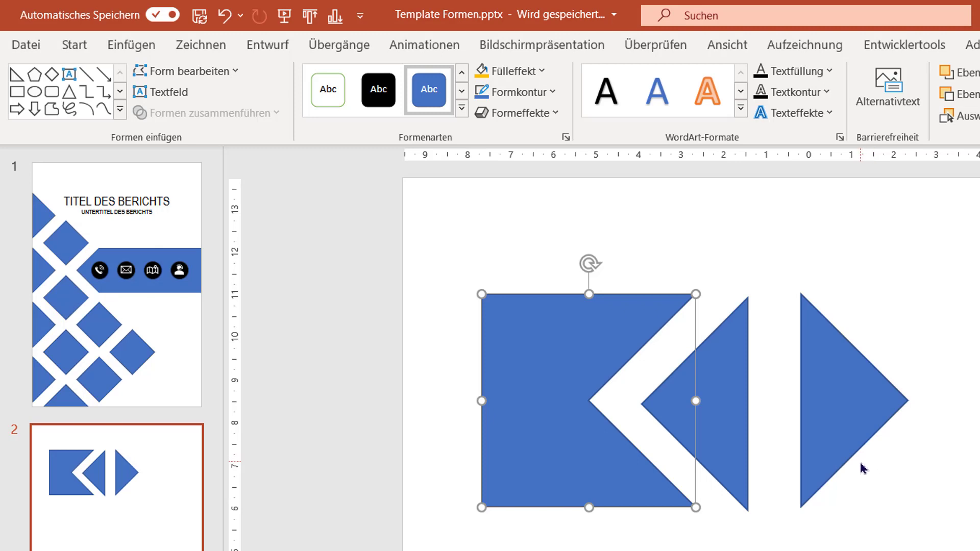
# - Undo back to separate shapes, try Schnittmenge bilden, then undo that too
pyautogui.click(226, 16)
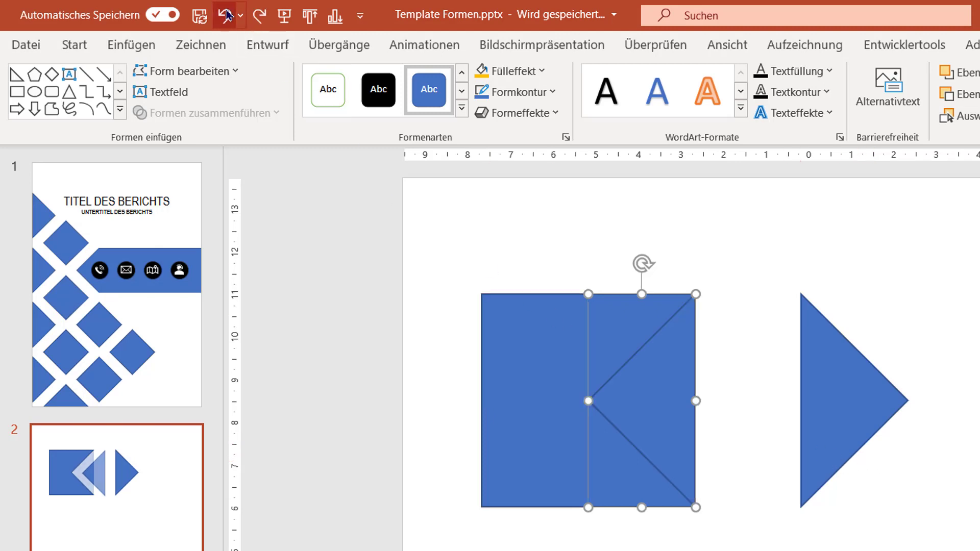
pyautogui.click(226, 15)
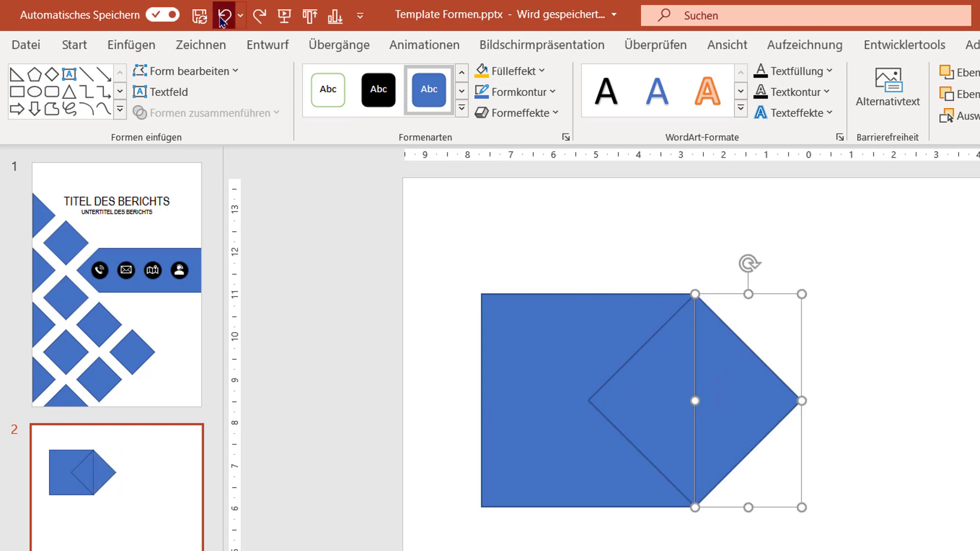
pyautogui.click(225, 16)
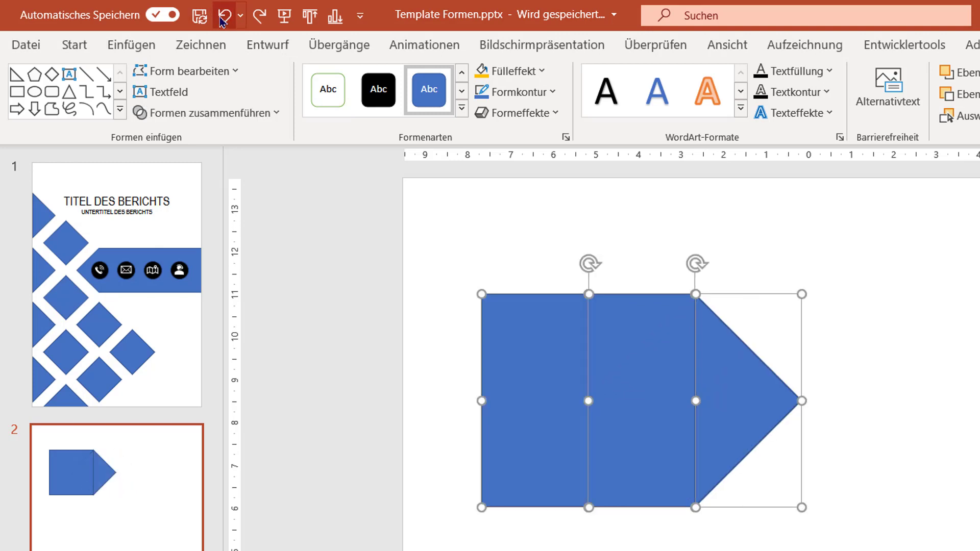
pyautogui.click(187, 123)
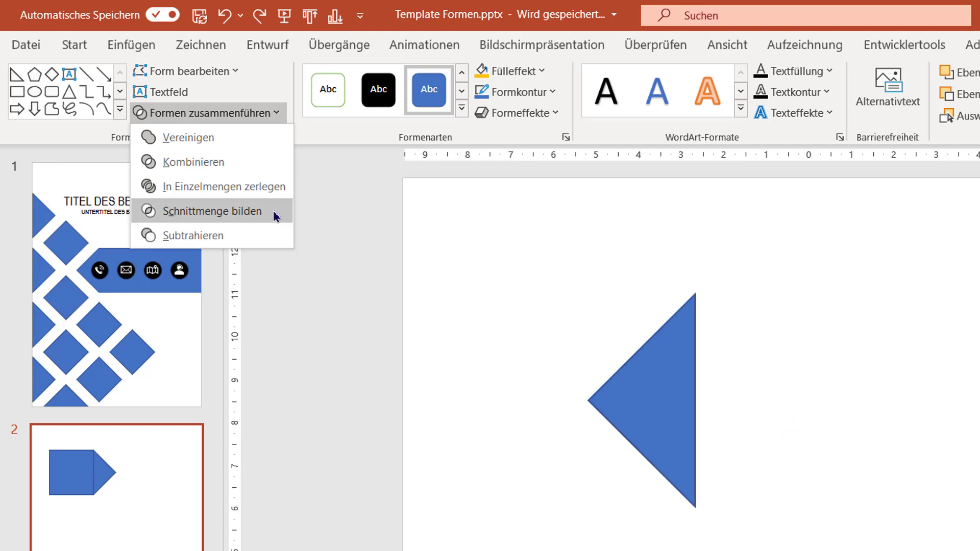
pyautogui.click(275, 215)
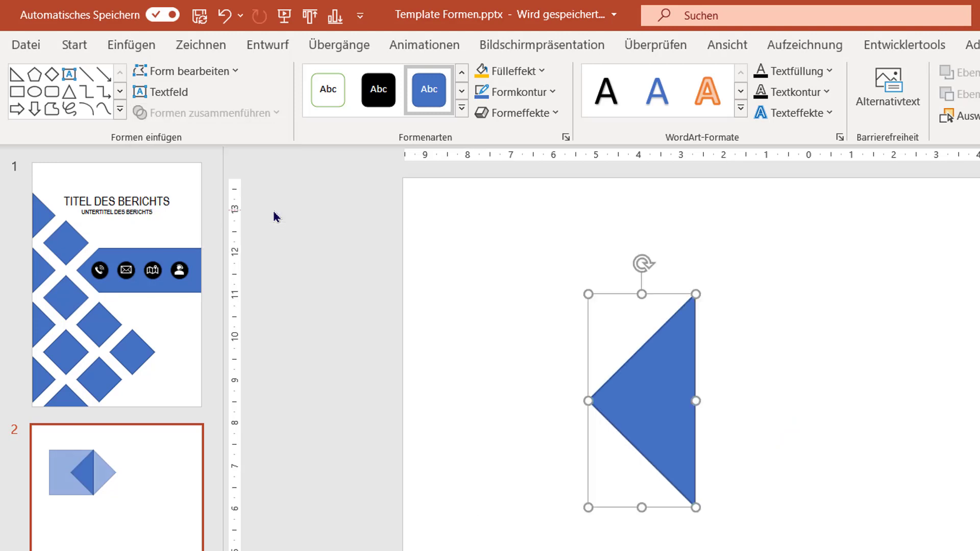
pyautogui.click(224, 17)
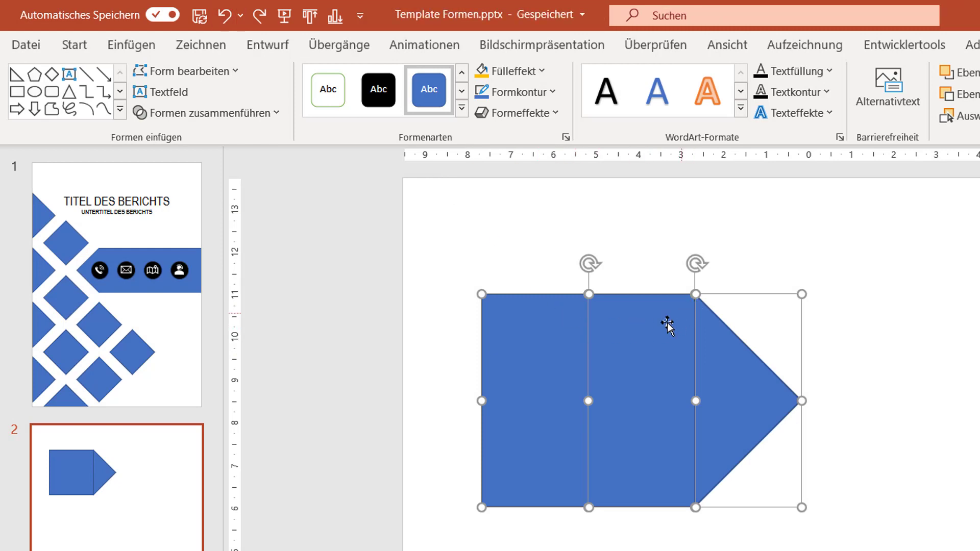
# - Subtract the square from the arrow, leaving a 5 × 2,5 cm right-pointing triangle
pyautogui.click(245, 114)
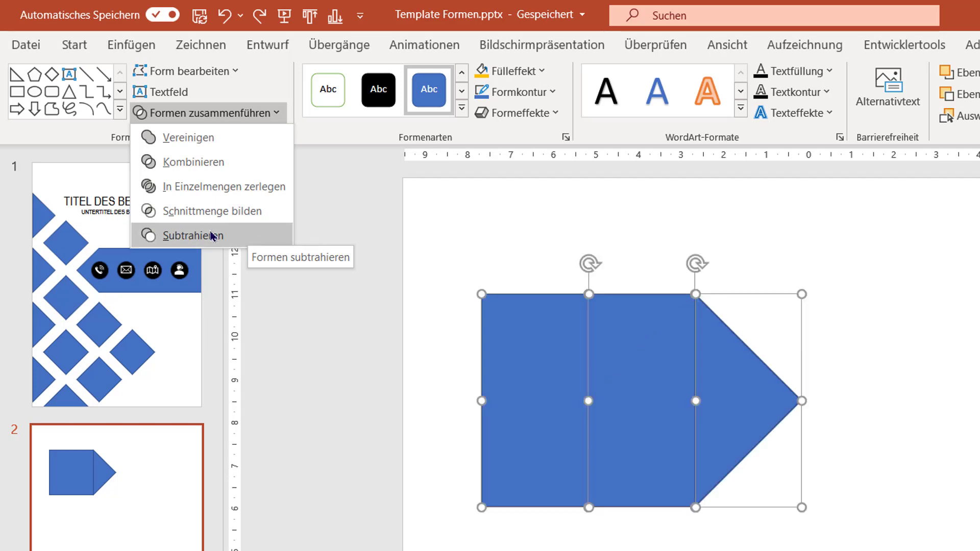
pyautogui.click(913, 319)
pyautogui.click(913, 319)
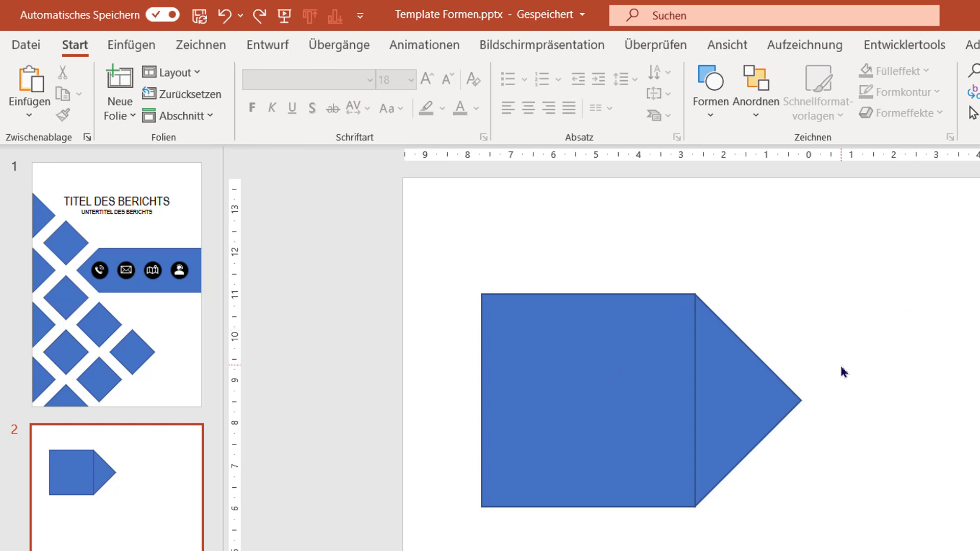
pyautogui.click(751, 397)
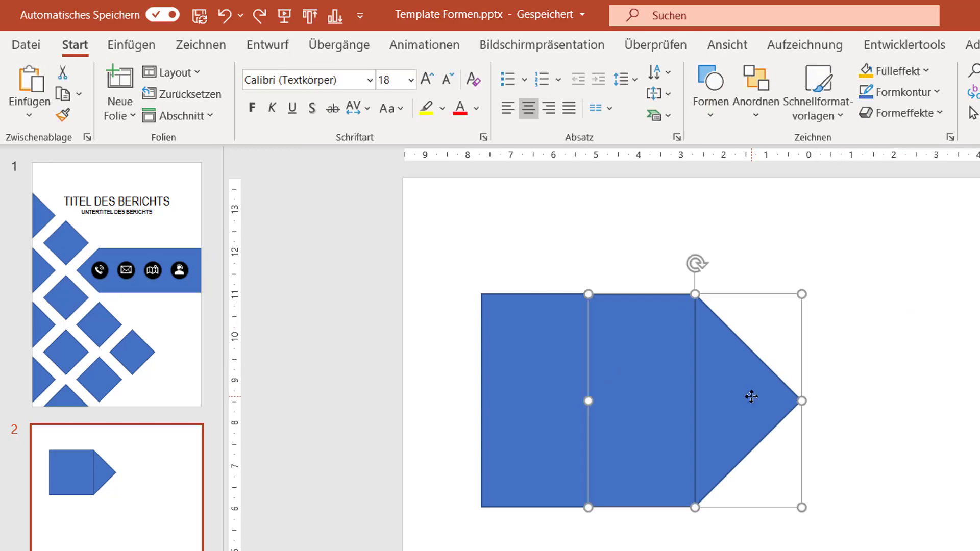
pyautogui.keyDown('shift'); pyautogui.click(526, 373); pyautogui.keyUp('shift')
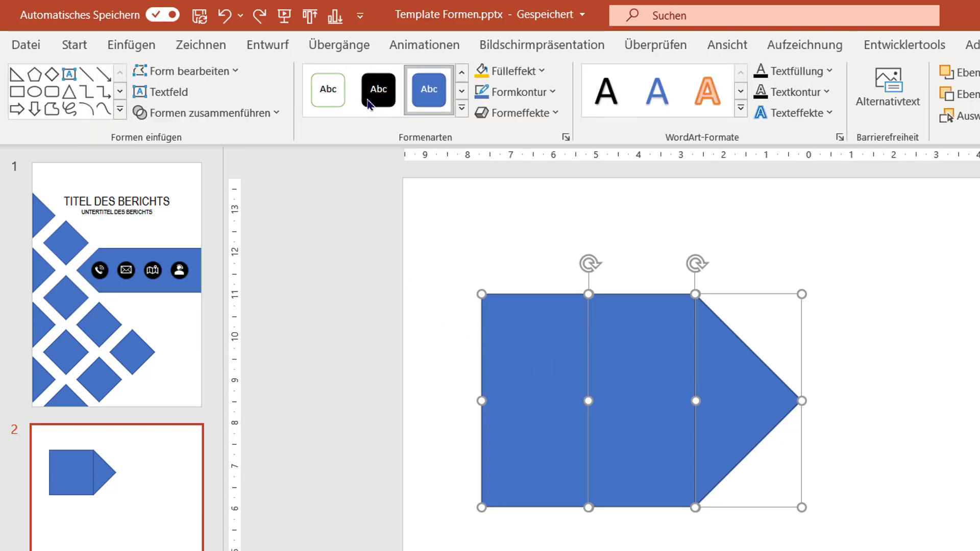
pyautogui.click(281, 115)
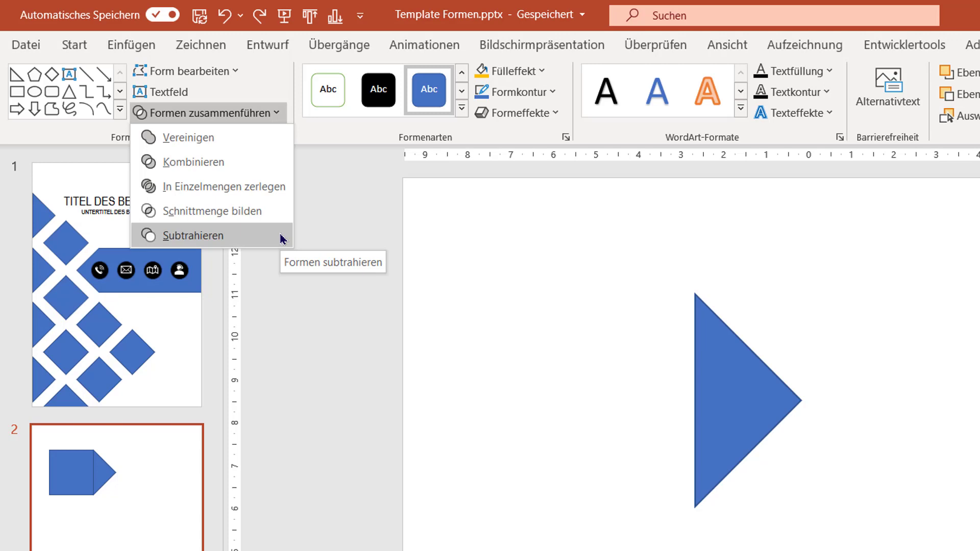
pyautogui.click(281, 239)
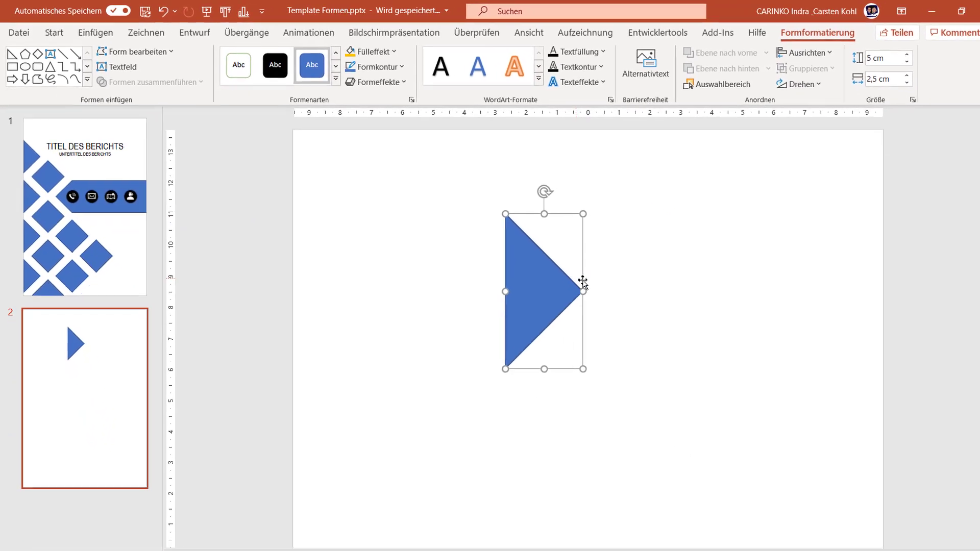
# - Move the triangle to the left slide edge and stack two evenly spaced duplicates below it
pyautogui.scroll(-6, 662, 276)
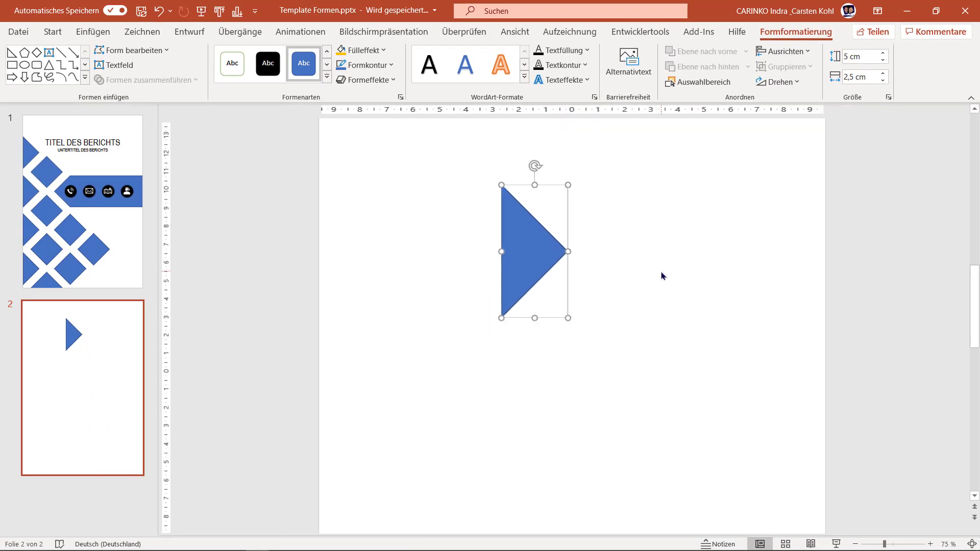
pyautogui.moveTo(557, 202)
pyautogui.mouseDown()
pyautogui.moveTo(424, 189)
pyautogui.moveTo(431, 200)
pyautogui.mouseUp()
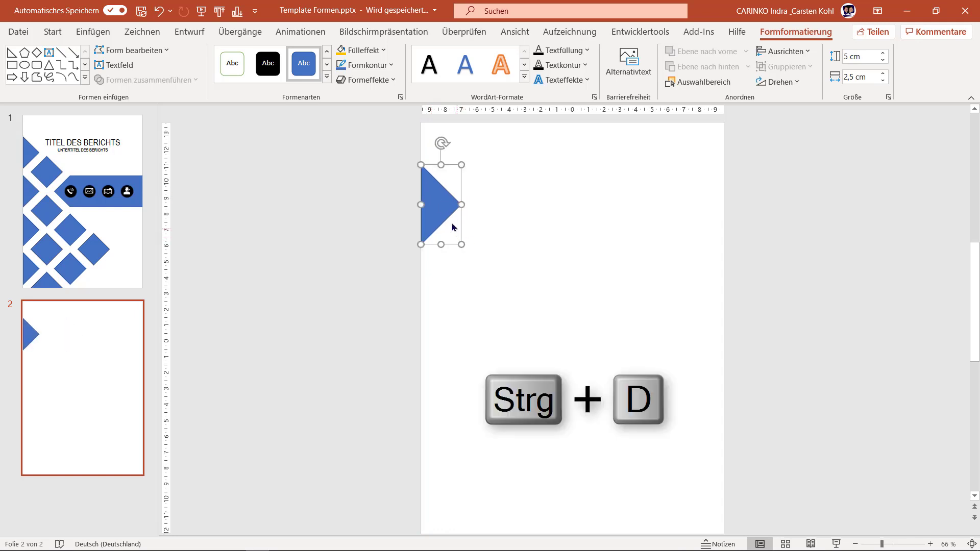
pyautogui.hotkey('ctrl', 'd')
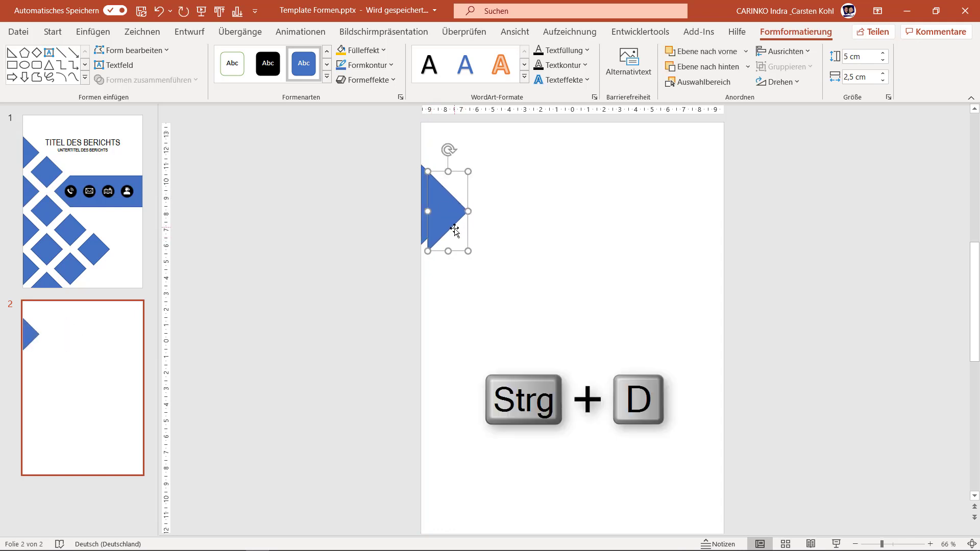
pyautogui.moveTo(453, 229); pyautogui.dragTo(447, 303)
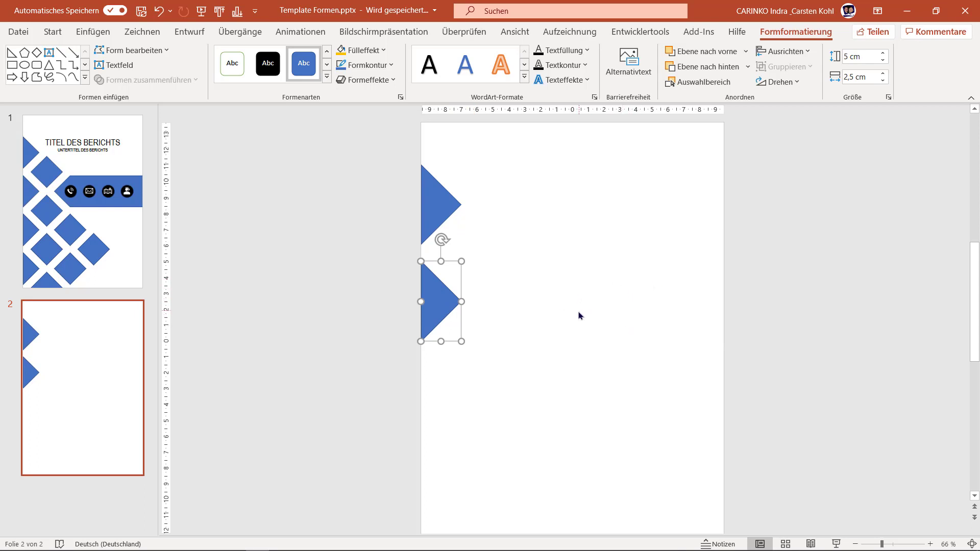
pyautogui.hotkey('ctrl', 'd')
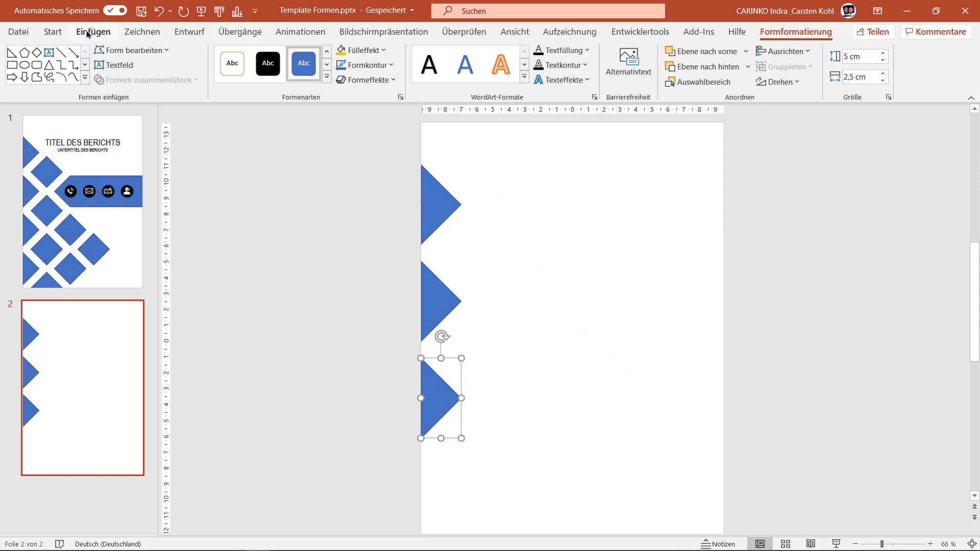
# - Insert a diamond shape sized 5 cm high and 5 cm wide
pyautogui.click(105, 36)
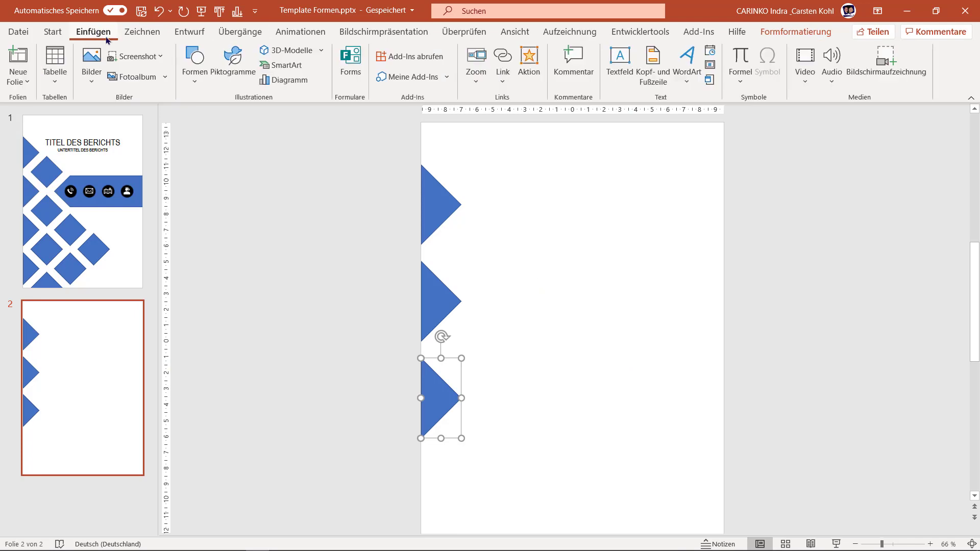
pyautogui.click(194, 60)
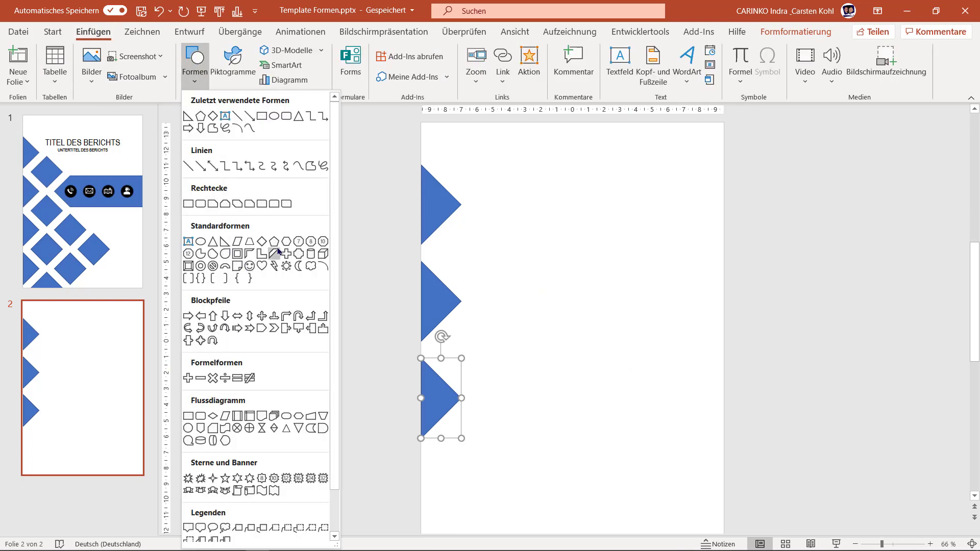
pyautogui.click(262, 241)
pyautogui.click(524, 244)
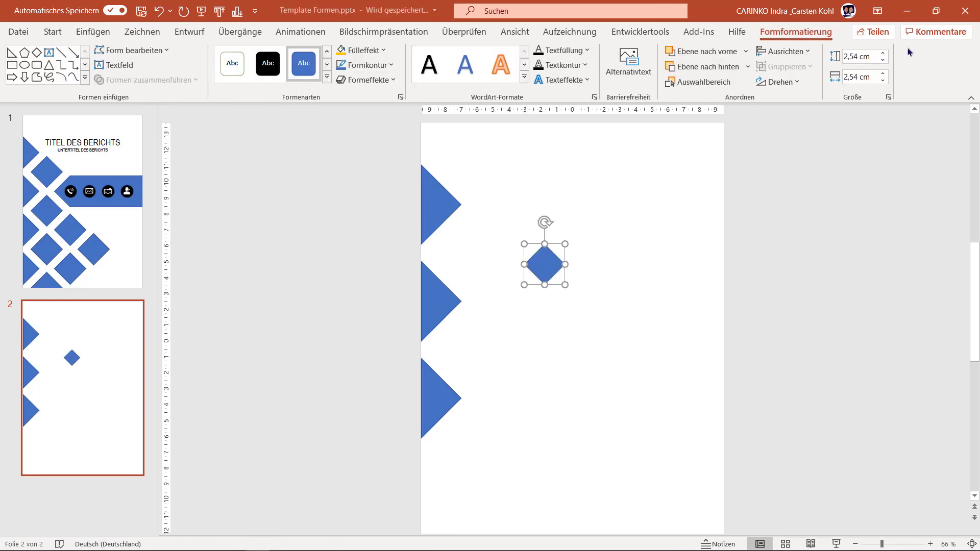
pyautogui.doubleClick(860, 57)
pyautogui.write('5')
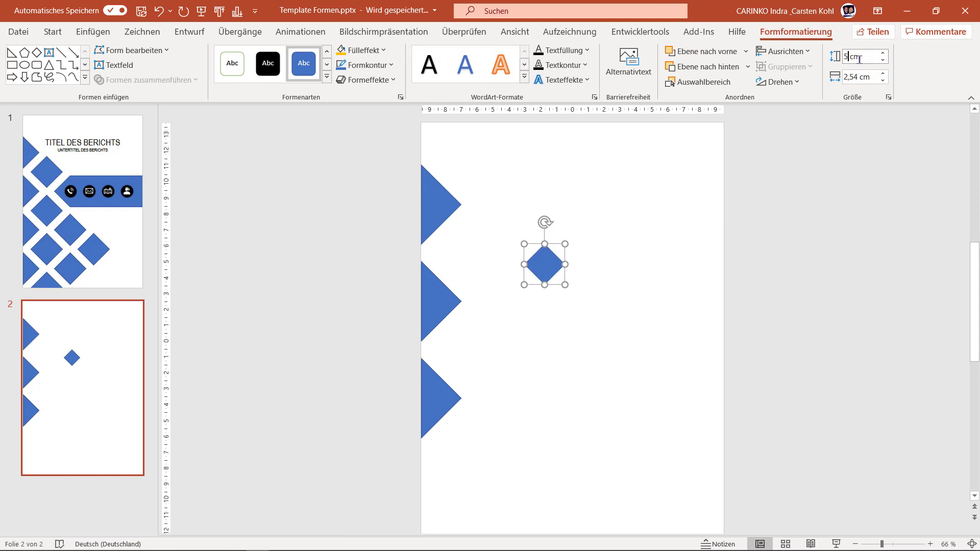
pyautogui.press('Return')
pyautogui.click(854, 78)
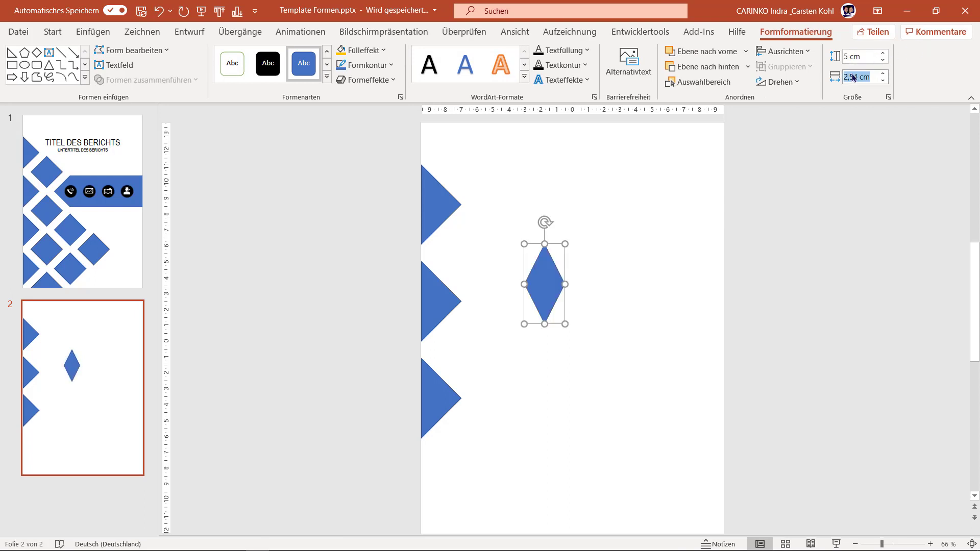
pyautogui.write('5')
pyautogui.press('Return')
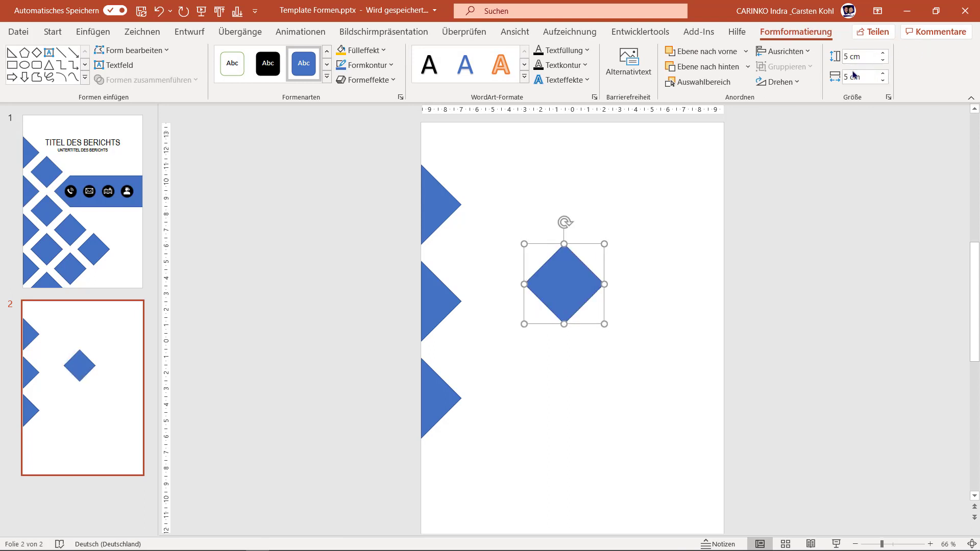
# - Place the diamond between the top triangles and a duplicate between the lower triangles
pyautogui.moveTo(565, 277); pyautogui.dragTo(485, 246)
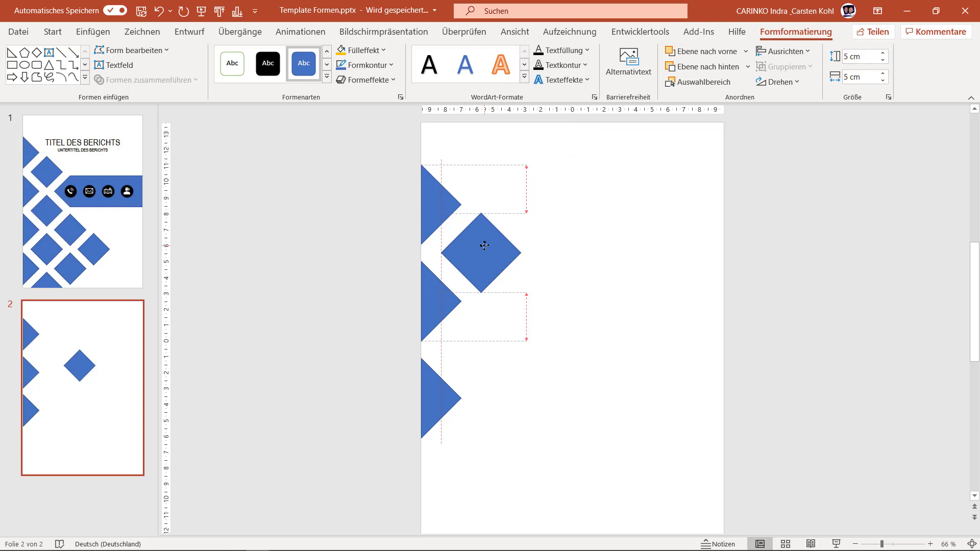
pyautogui.moveTo(485, 245)
pyautogui.mouseDown()
pyautogui.moveTo(474, 245)
pyautogui.moveTo(472, 369)
pyautogui.mouseUp()
pyautogui.hotkey('ctrl', 'd')
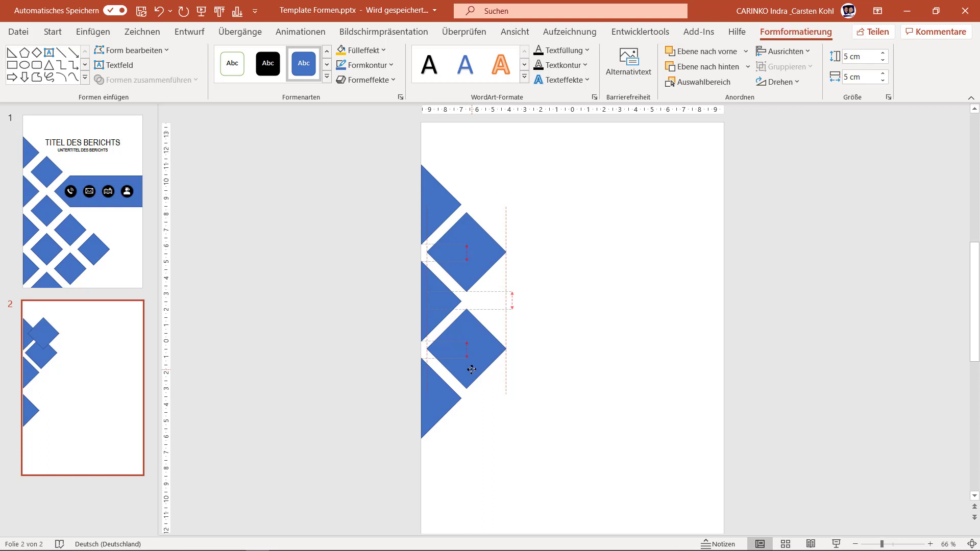
pyautogui.moveTo(472, 369); pyautogui.dragTo(471, 371)
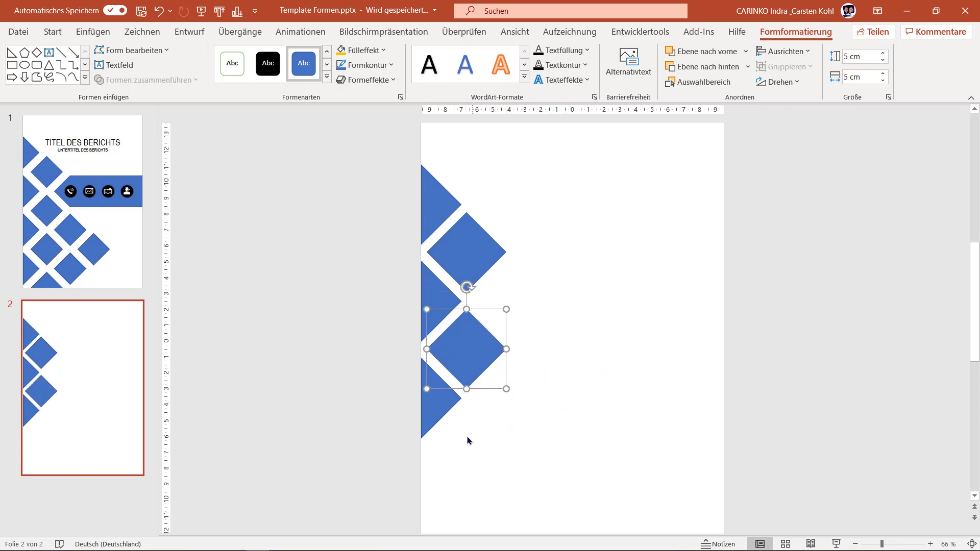
# - Nudge the bottom edge triangle slightly right and down
pyautogui.click(430, 410)
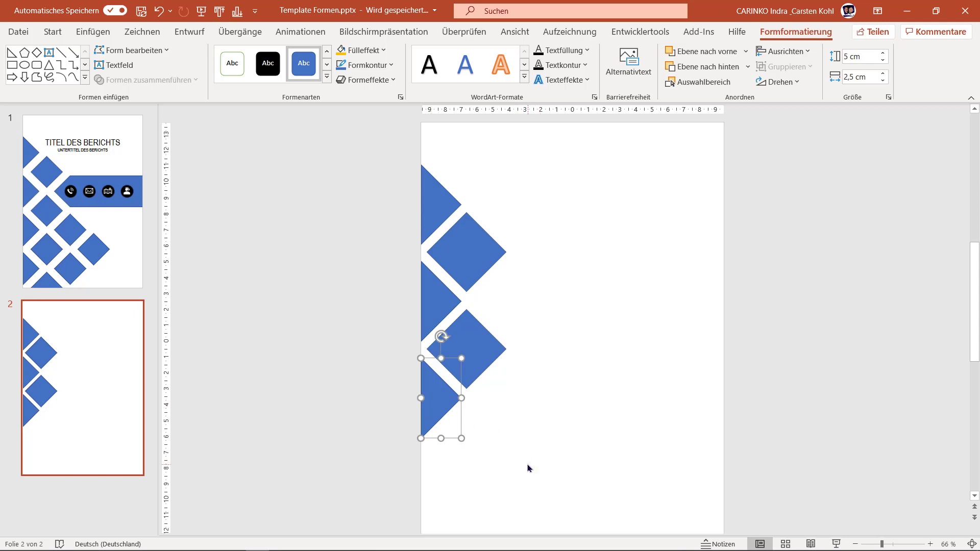
pyautogui.press('Right')
pyautogui.press('Right')
pyautogui.press('Down')
pyautogui.press('Down')
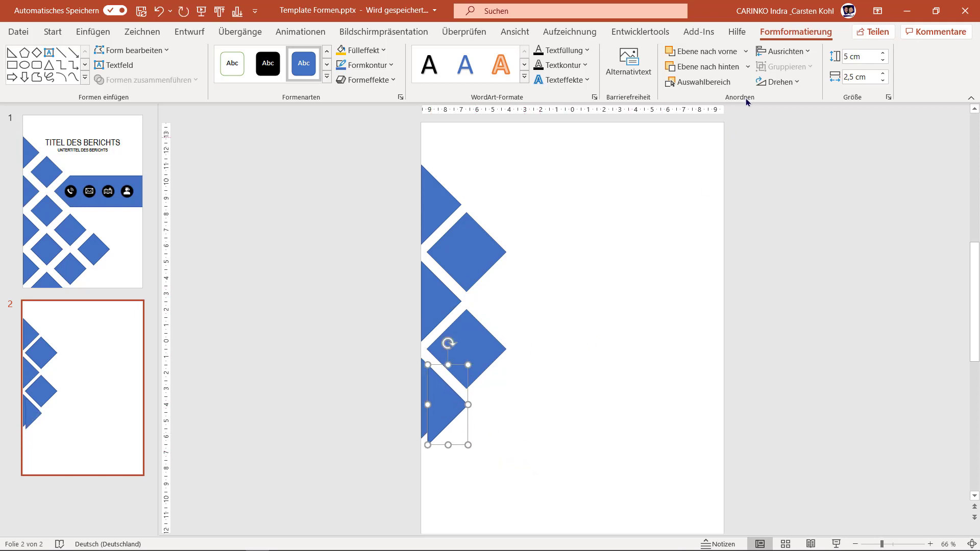
# - Rotate the bottom triangle 90° left and position it beneath the lower diamond
pyautogui.click(776, 82)
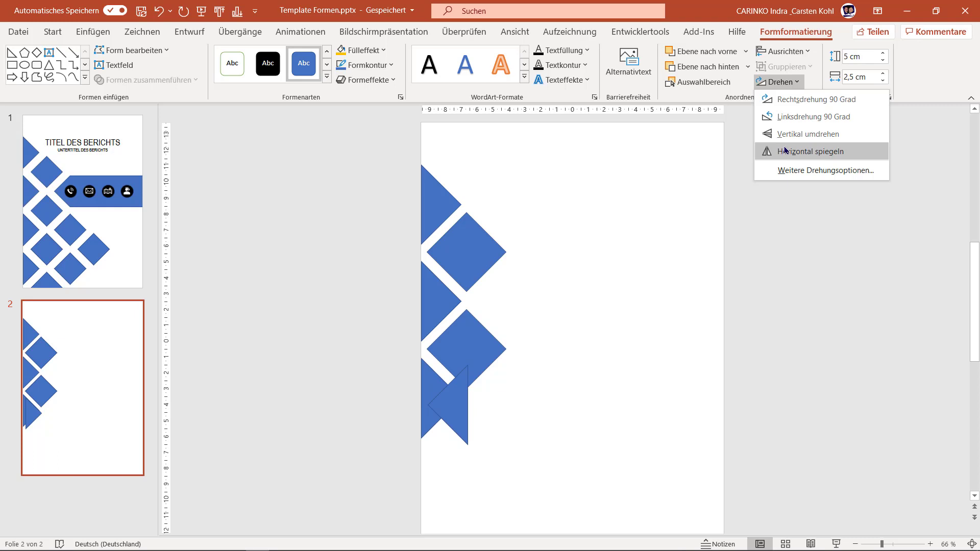
pyautogui.click(789, 119)
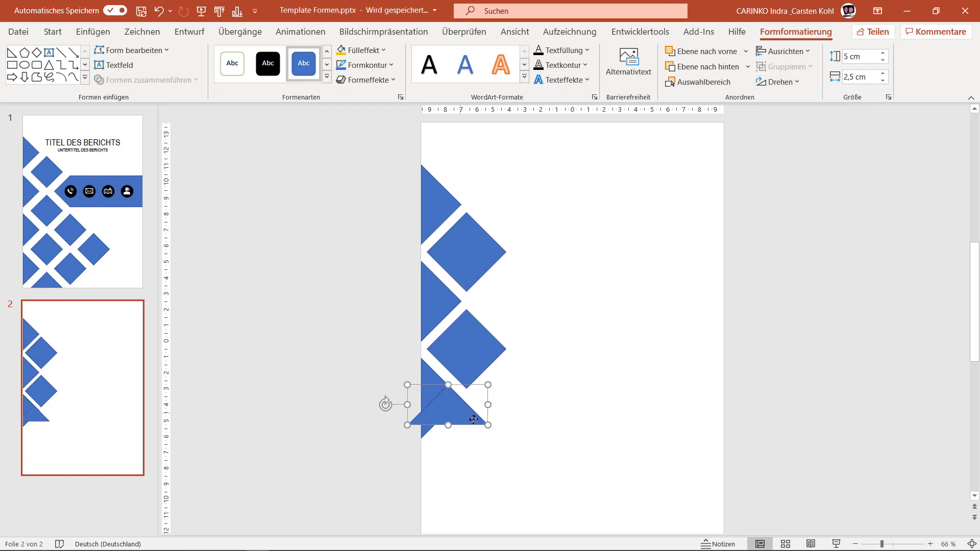
pyautogui.moveTo(460, 414); pyautogui.dragTo(483, 429)
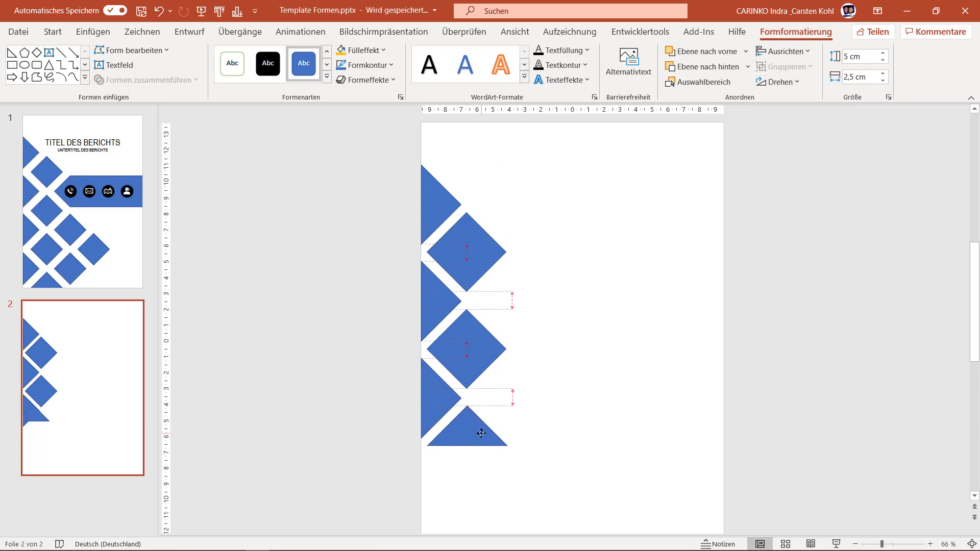
pyautogui.click(560, 243)
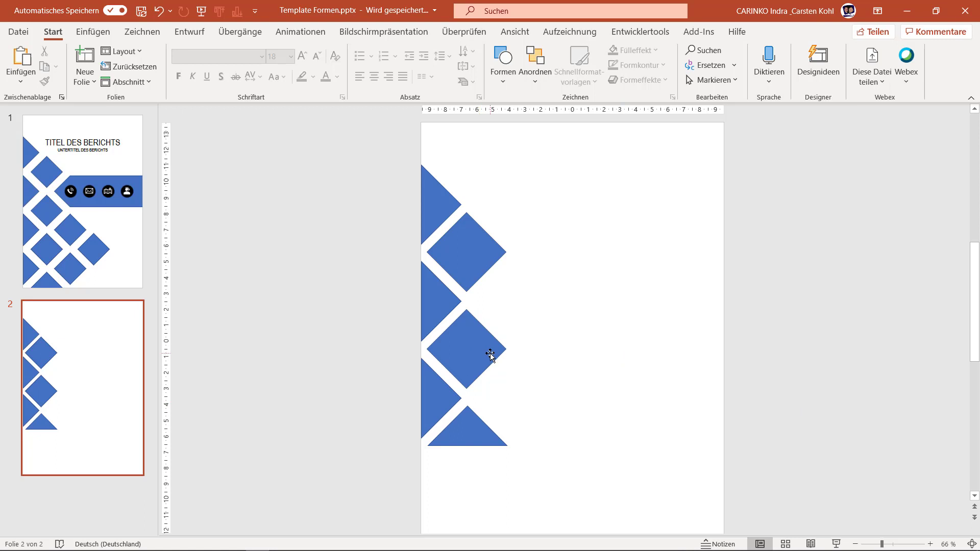
# - Duplicate the upper diamond and place the copy in a new column to the right
pyautogui.click(475, 253)
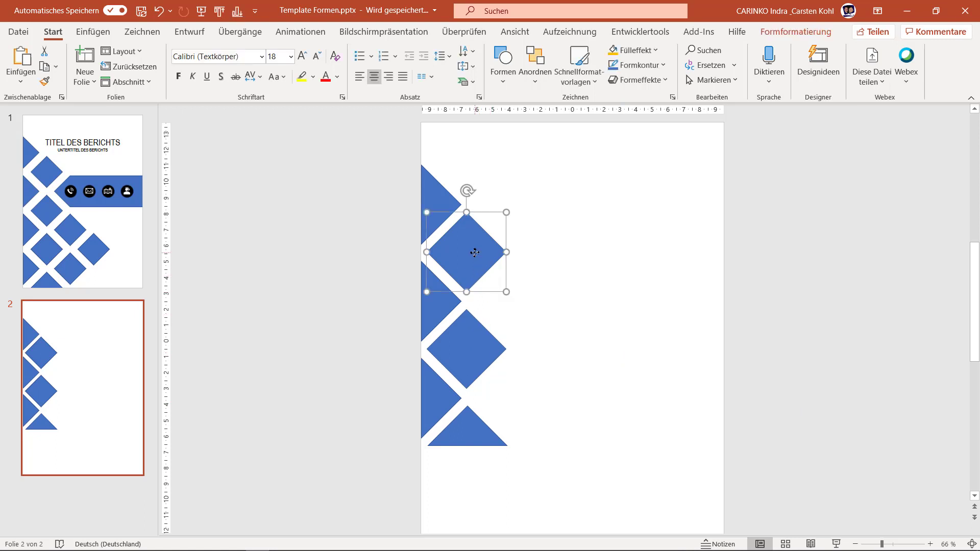
pyautogui.hotkey('ctrl', 'd')
pyautogui.moveTo(484, 271); pyautogui.dragTo(522, 307)
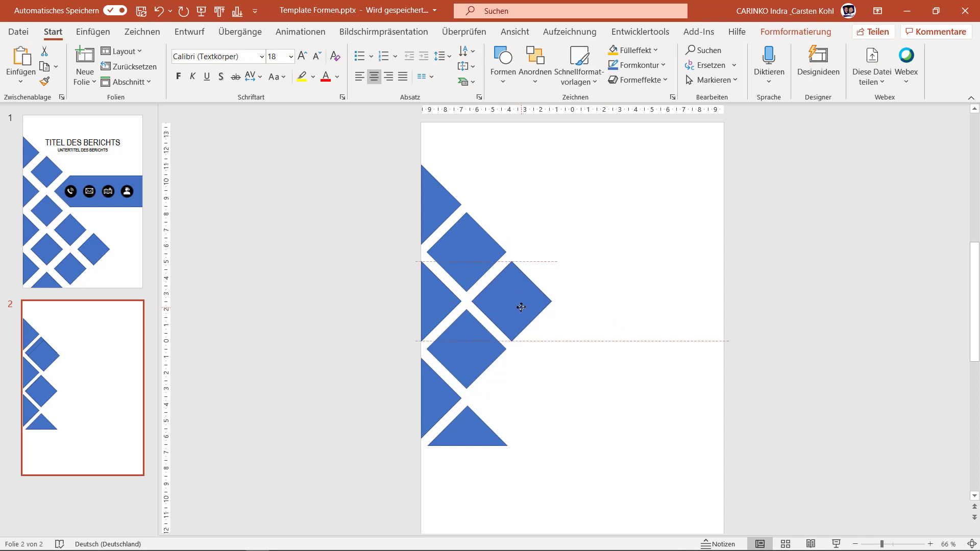
pyautogui.moveTo(521, 307); pyautogui.dragTo(521, 307)
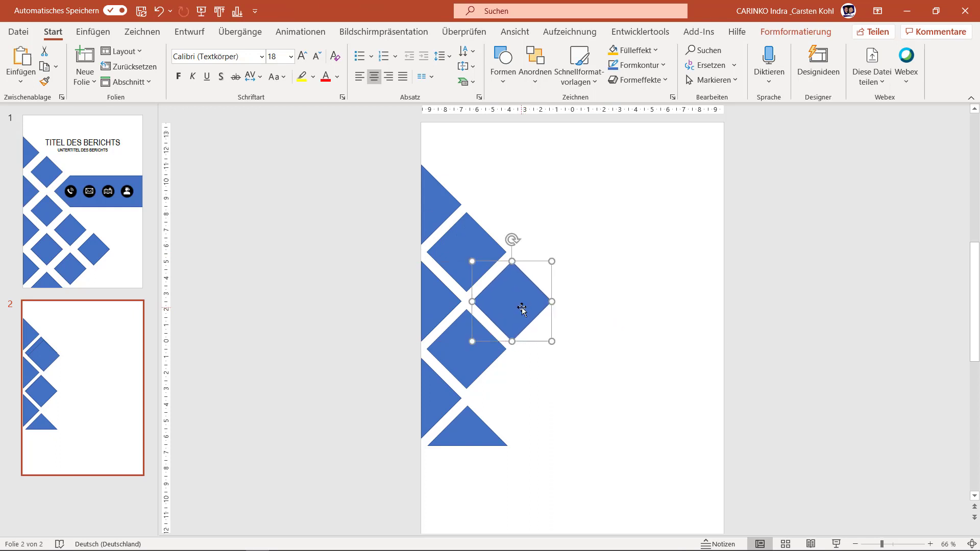
# - Add a 5 cm high rectangle beside the new diamond and select both shapes
pyautogui.click(92, 32)
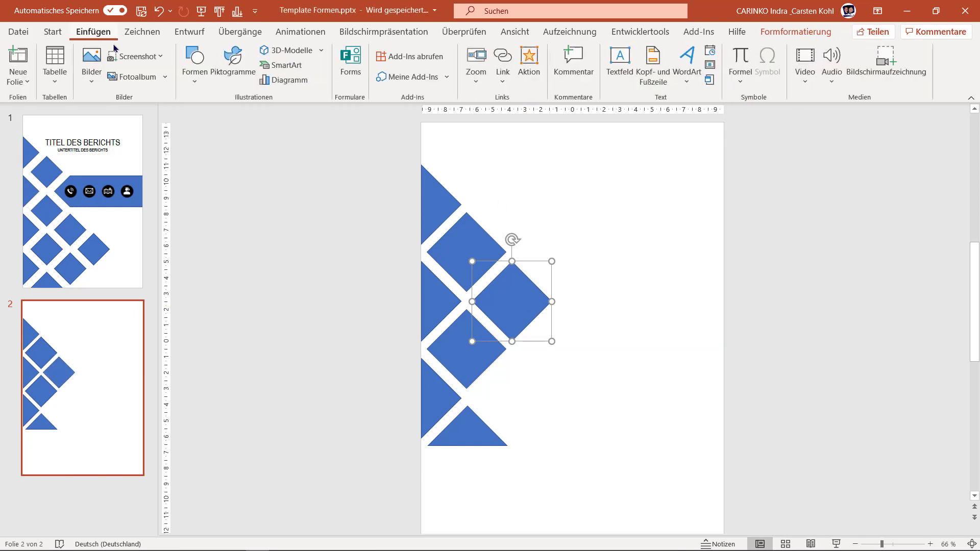
pyautogui.click(194, 62)
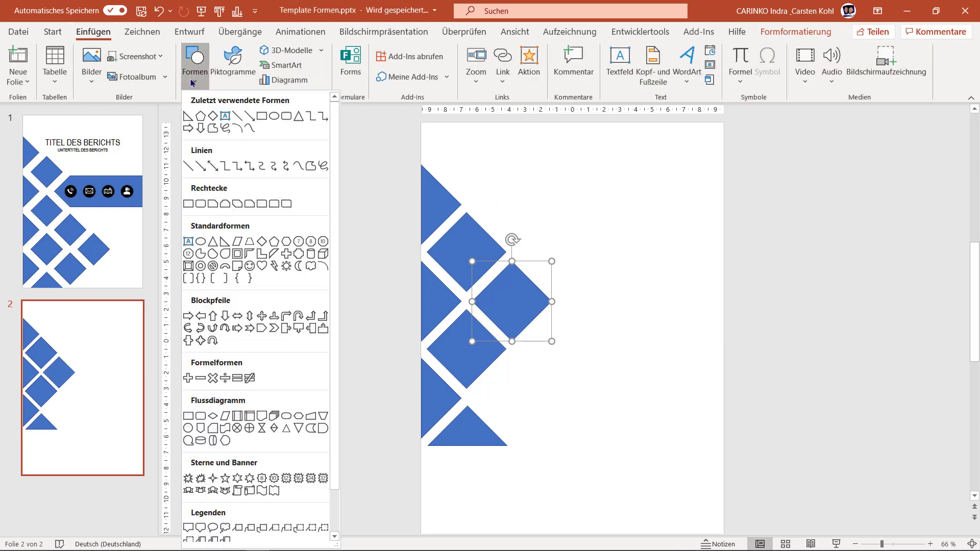
pyautogui.click(188, 204)
pyautogui.click(600, 291)
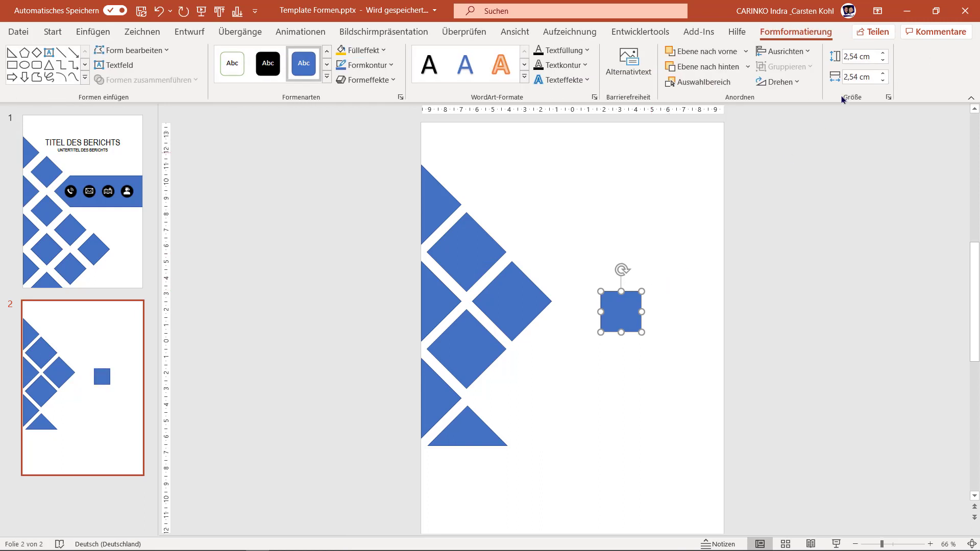
pyautogui.click(851, 57)
pyautogui.write('5')
pyautogui.press('Return')
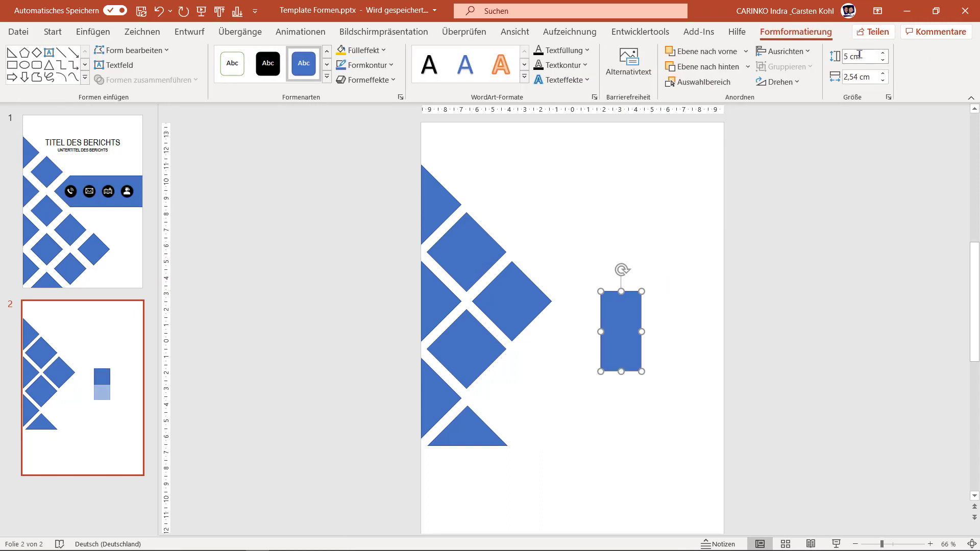
pyautogui.moveTo(614, 325)
pyautogui.mouseDown()
pyautogui.moveTo(527, 297)
pyautogui.moveTo(724, 301)
pyautogui.mouseUp()
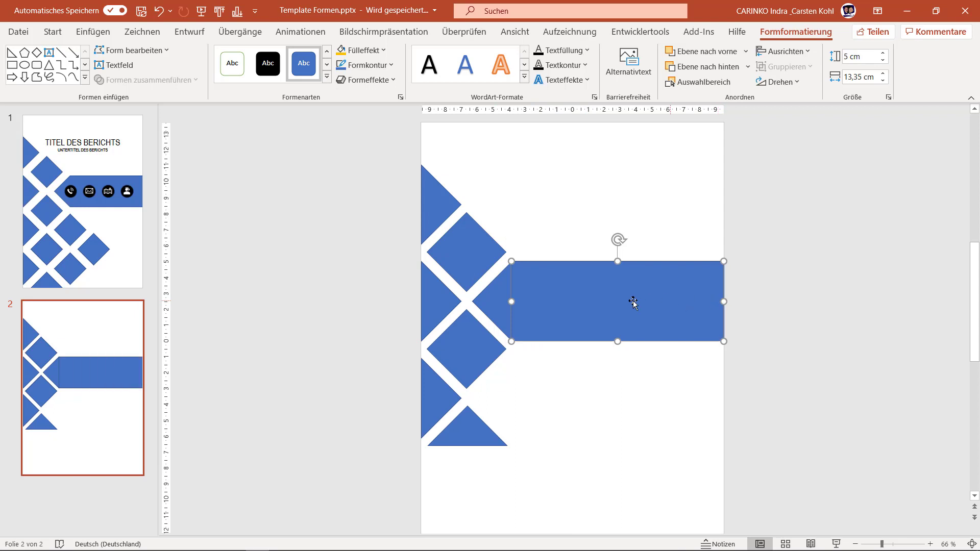
pyautogui.keyDown('shift'); pyautogui.click(500, 308); pyautogui.keyUp('shift')
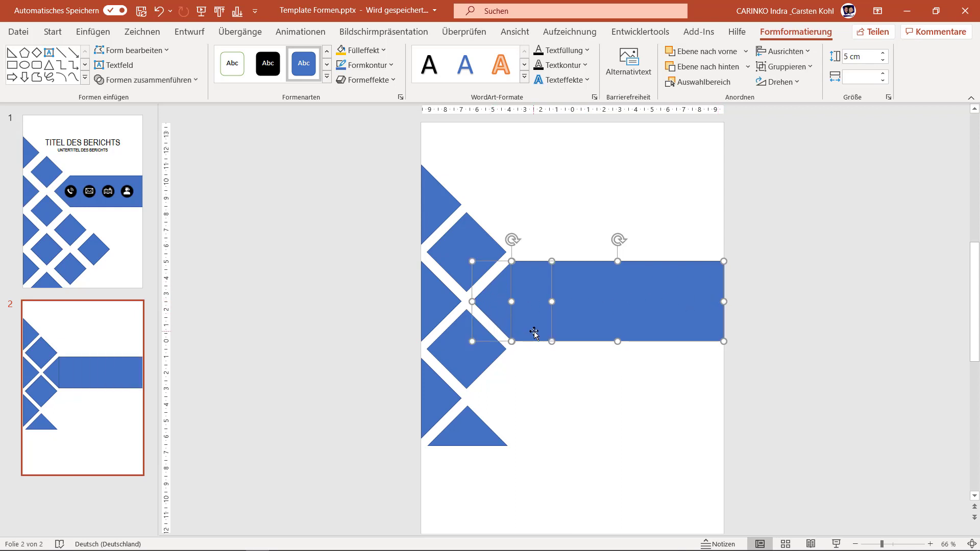
# - Unite the new diamond and rectangle into one arrow-tipped shape, 15,85 cm wide
pyautogui.click(163, 80)
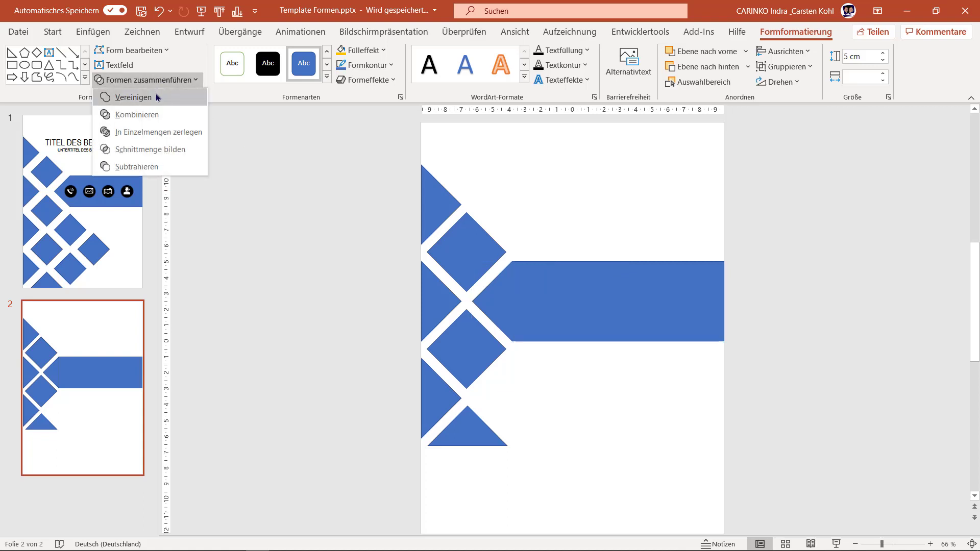
pyautogui.click(837, 356)
pyautogui.click(851, 332)
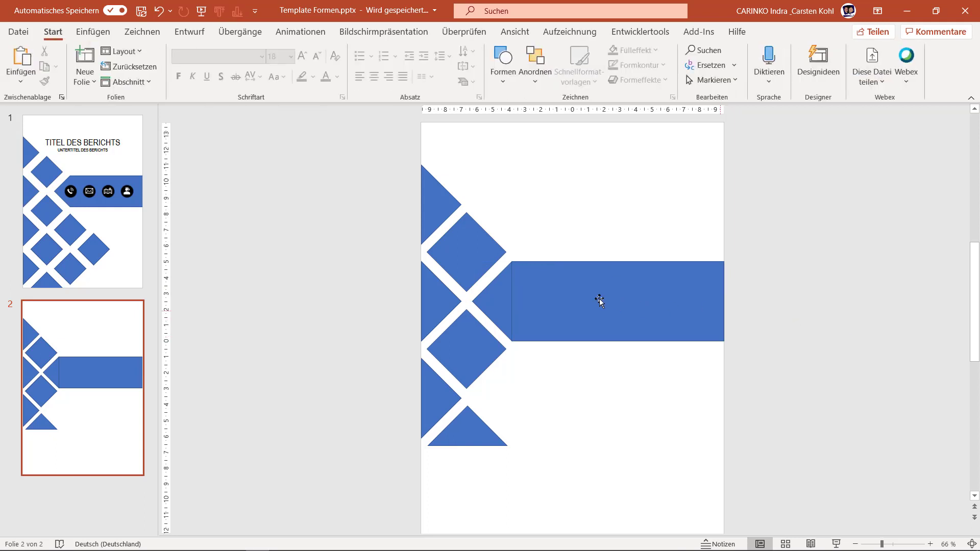
pyautogui.click(501, 297)
pyautogui.keyDown('shift'); pyautogui.click(595, 296); pyautogui.keyUp('shift')
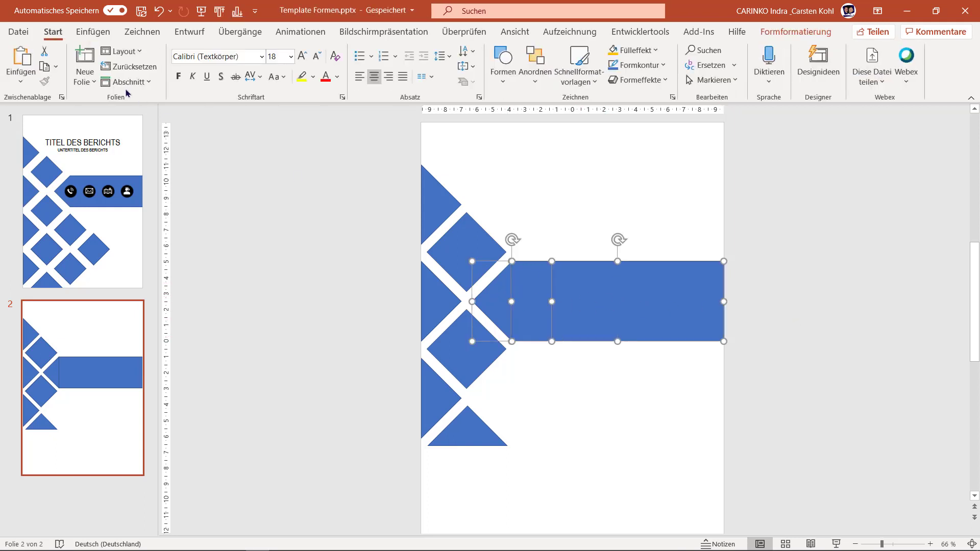
pyautogui.click(789, 32)
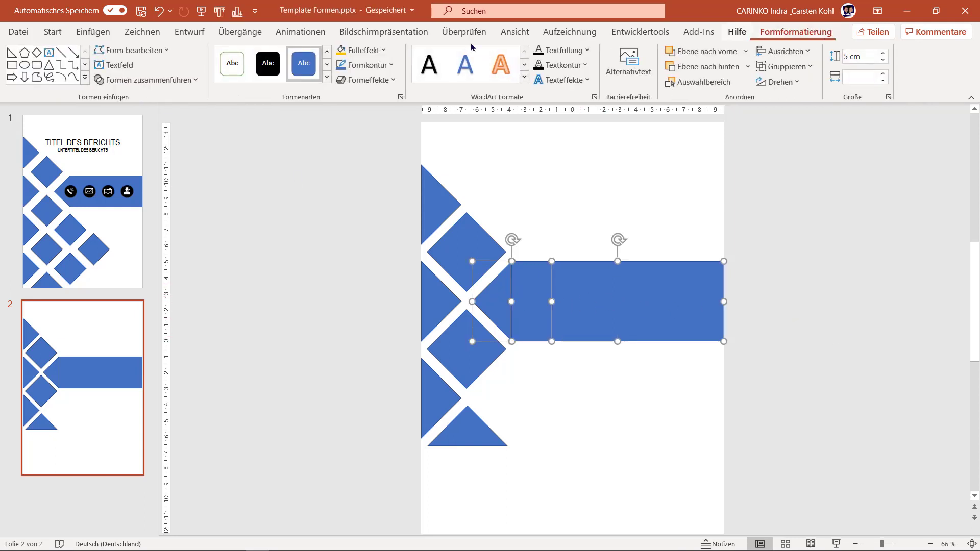
pyautogui.click(147, 80)
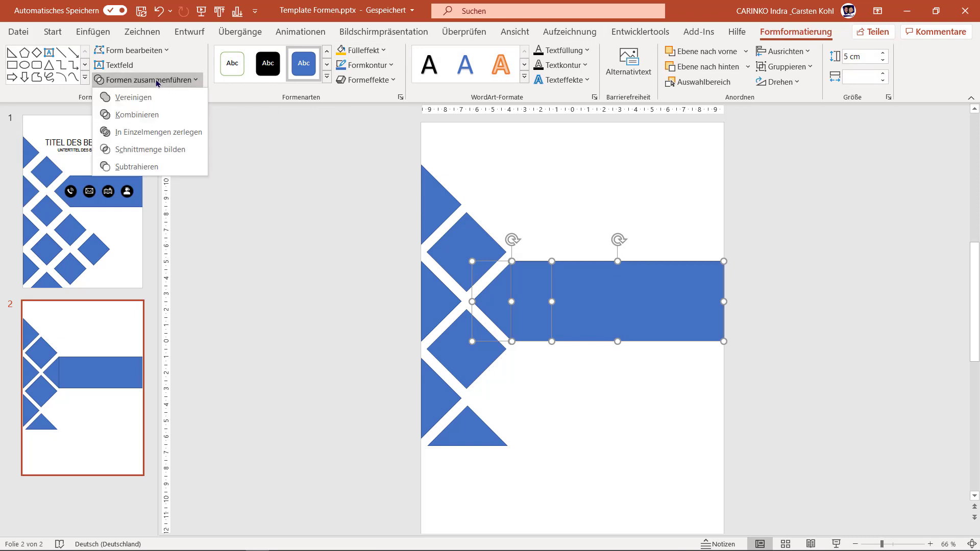
pyautogui.click(133, 98)
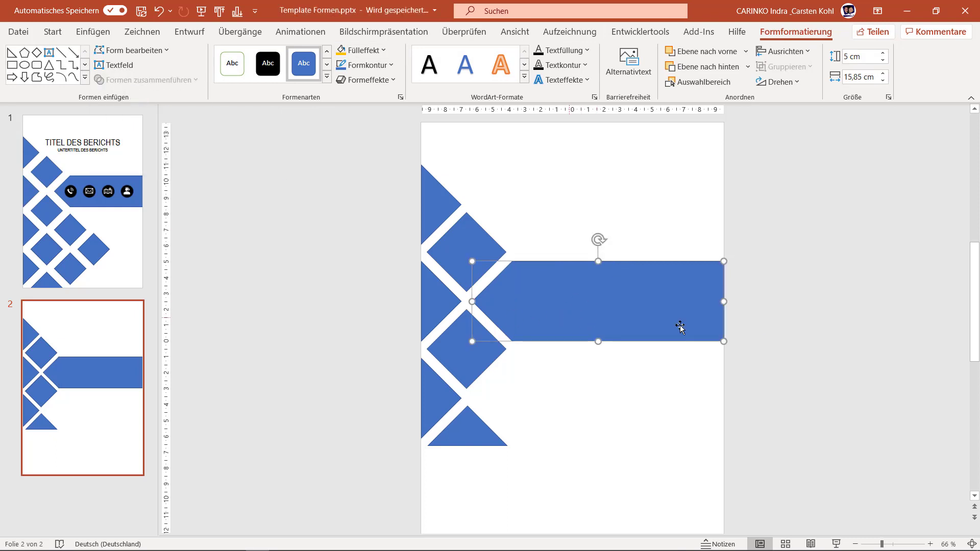
pyautogui.click(785, 340)
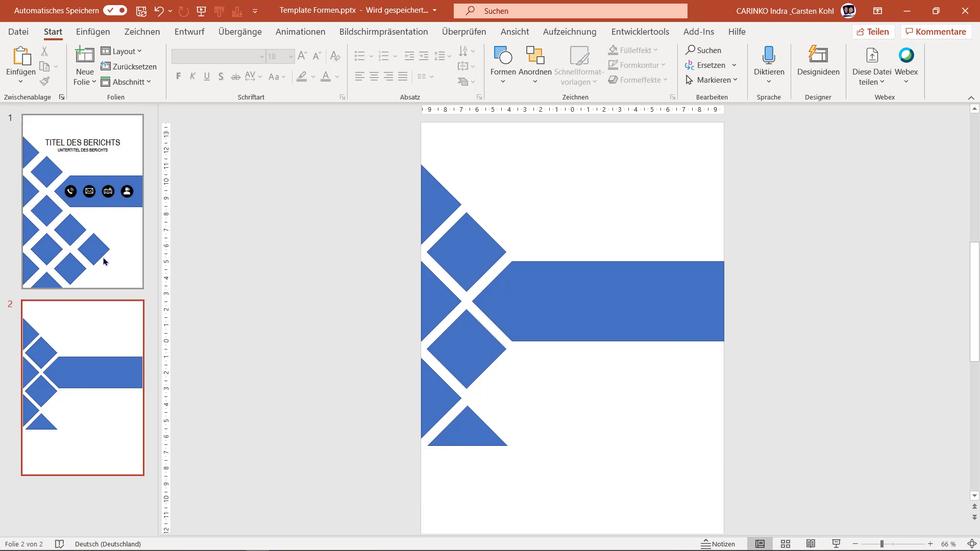
# - Place a copy of the lower diamond below the band, right of the bottom diamonds
pyautogui.click(469, 353)
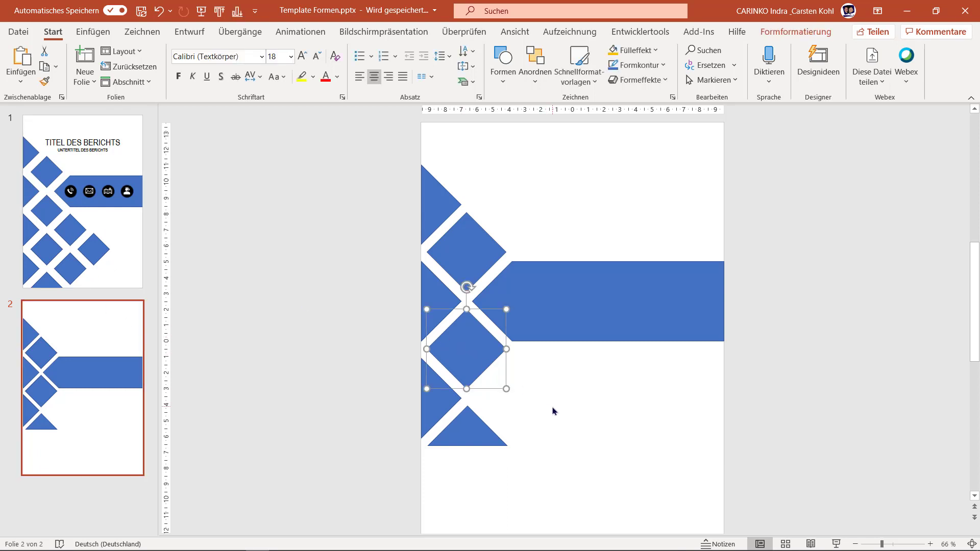
pyautogui.moveTo(480, 347)
pyautogui.mouseDown()
pyautogui.moveTo(536, 394)
pyautogui.moveTo(524, 396)
pyautogui.mouseUp()
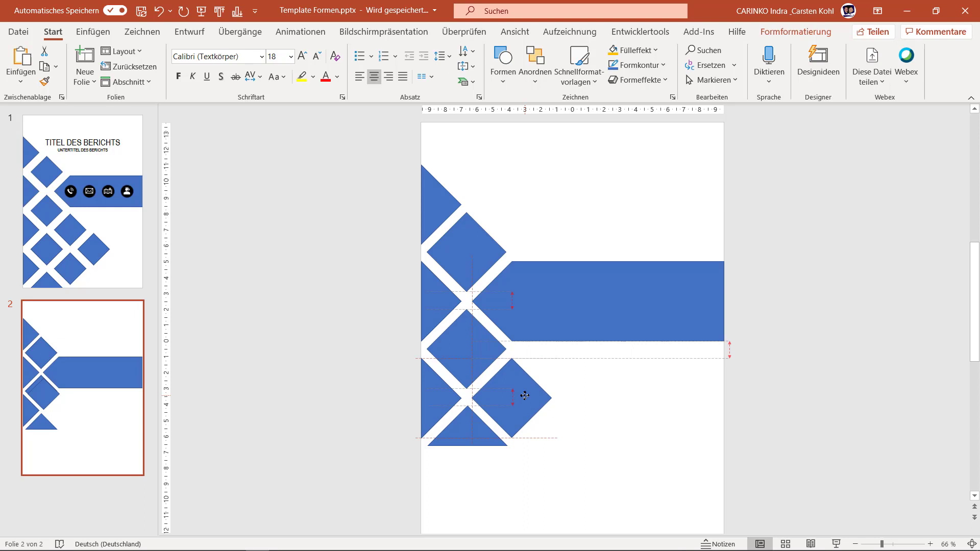
pyautogui.moveTo(525, 395); pyautogui.dragTo(525, 395)
pyautogui.click(852, 414)
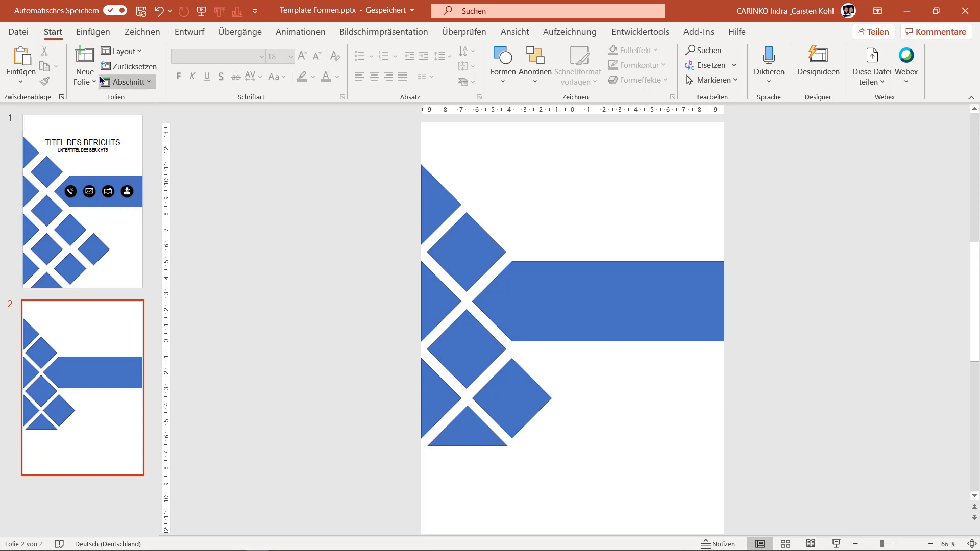
pyautogui.click(108, 34)
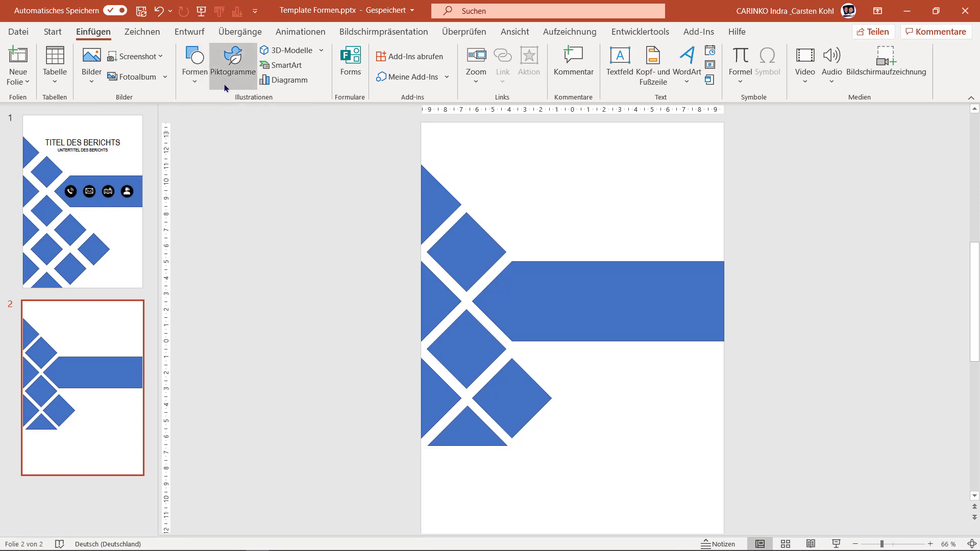
# - Search the icon library for 'telefon' and pick the solid black phone handset icon
pyautogui.click(245, 79)
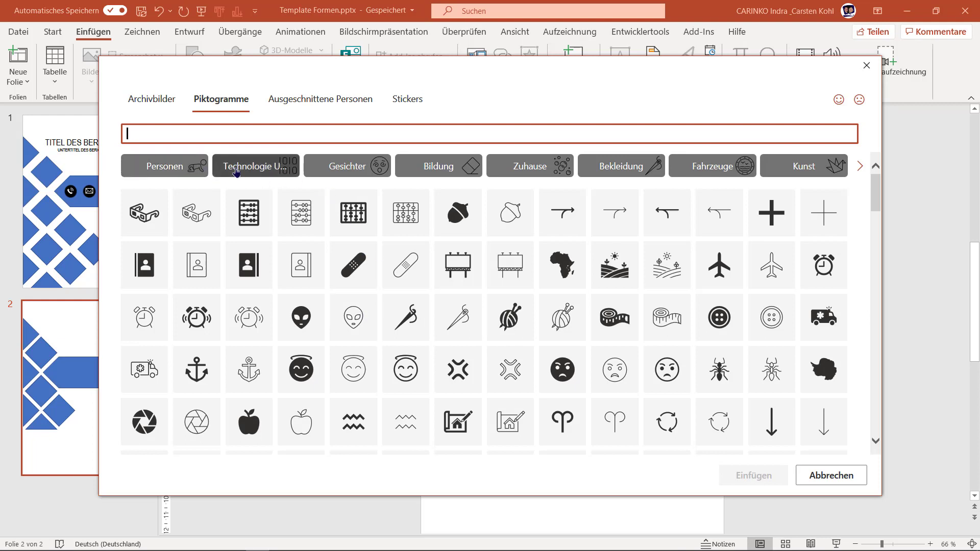
pyautogui.click(285, 172)
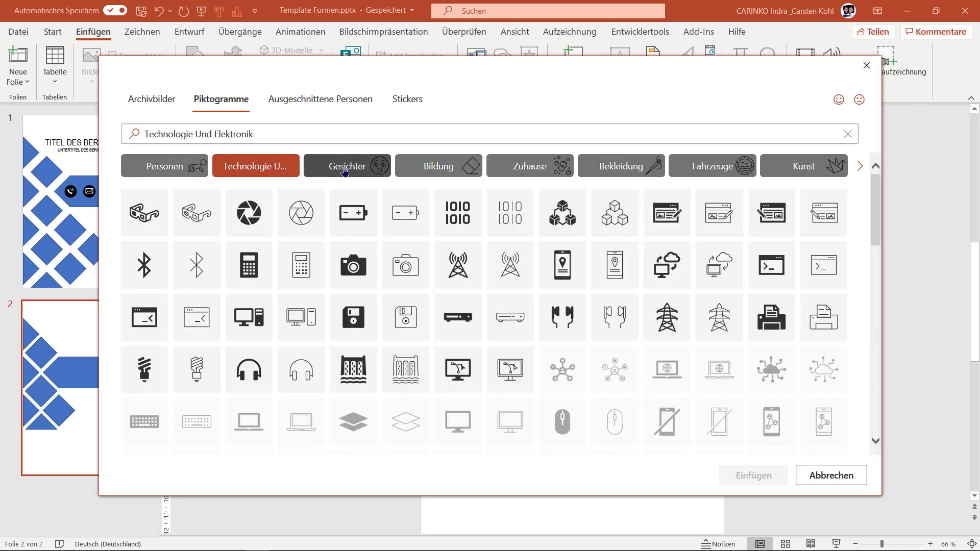
pyautogui.click(346, 172)
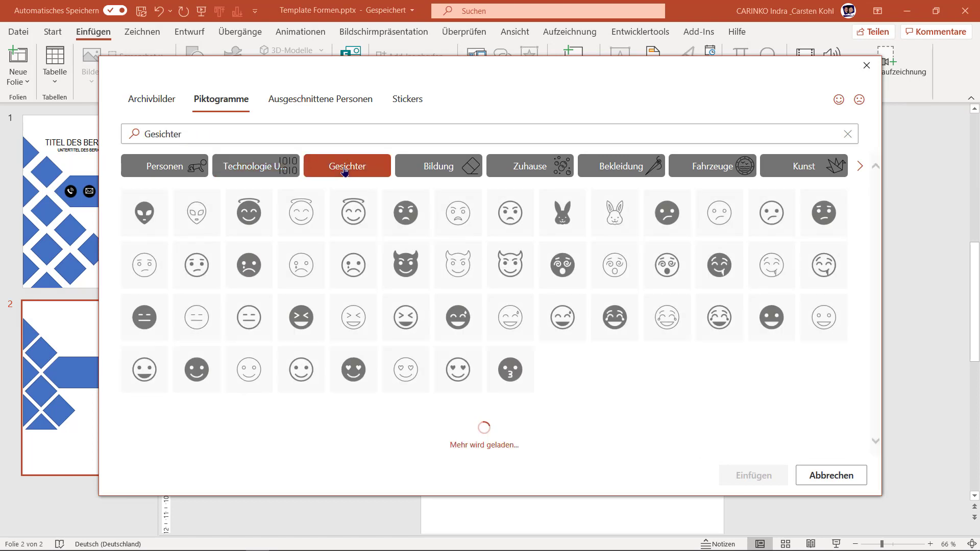
pyautogui.click(522, 172)
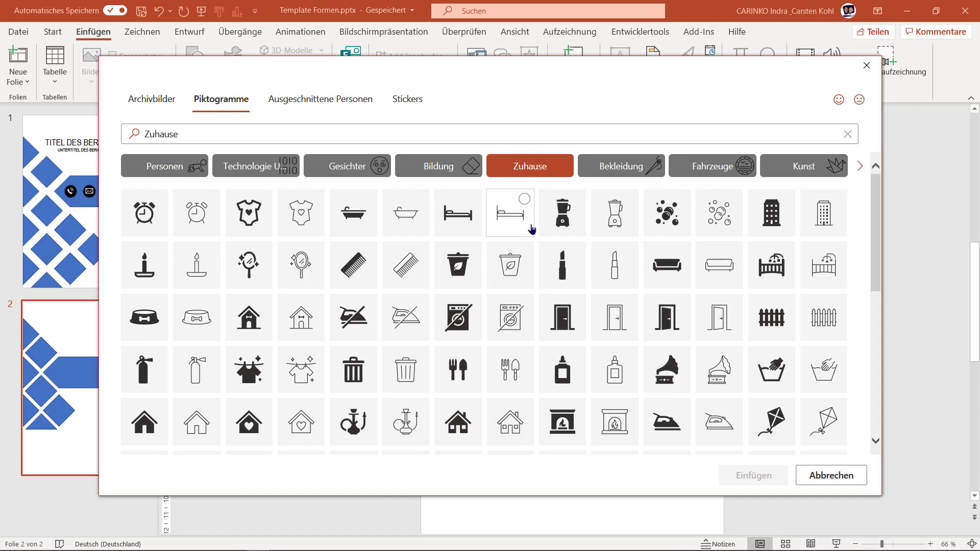
pyautogui.click(319, 134)
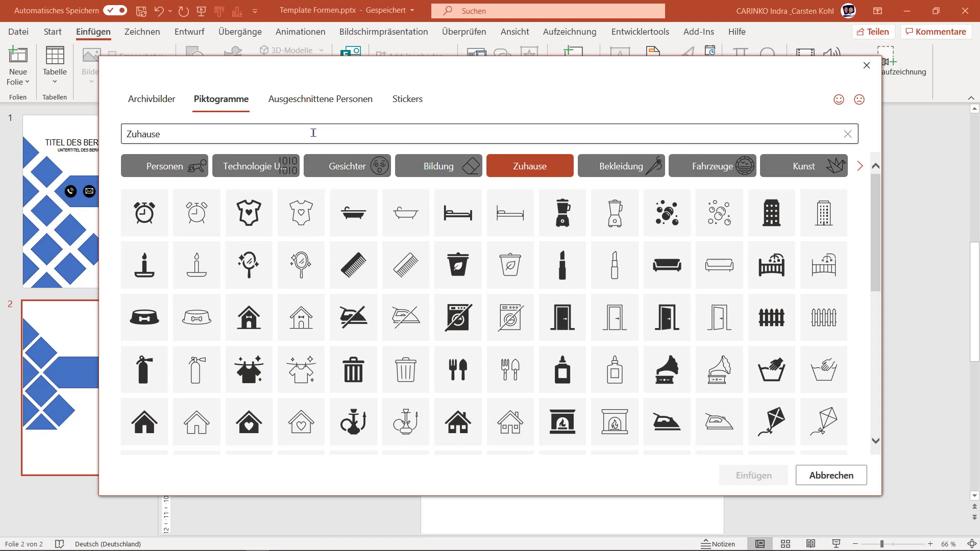
pyautogui.press('BackSpace')
pyautogui.press('BackSpace')
pyautogui.press('BackSpace')
pyautogui.press('BackSpace')
pyautogui.press('BackSpace')
pyautogui.press('BackSpace')
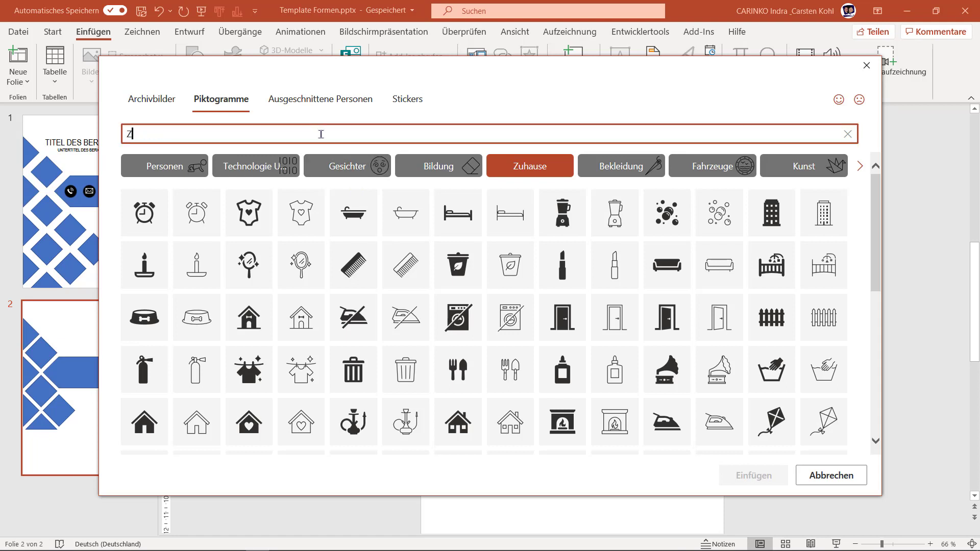
pyautogui.press('BackSpace')
pyautogui.write('tel')
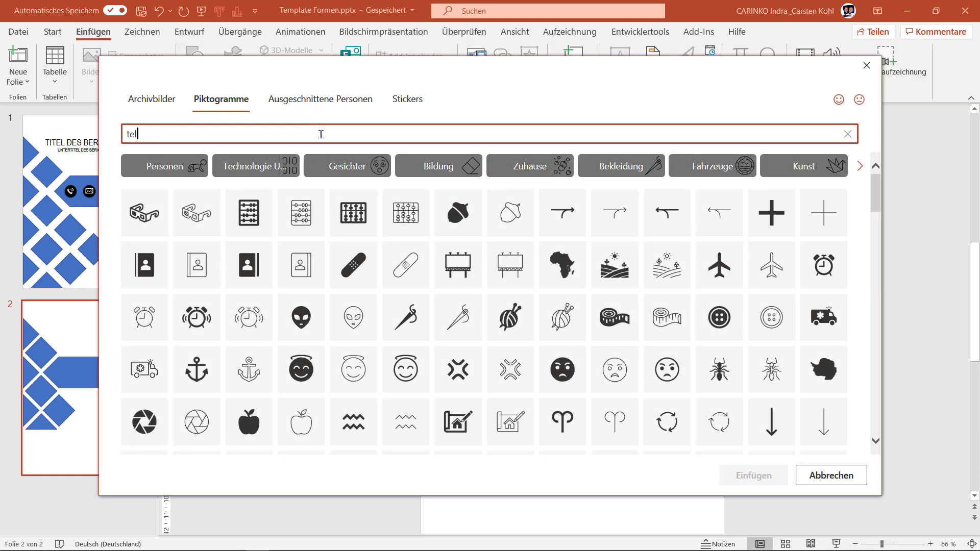
pyautogui.write('efo')
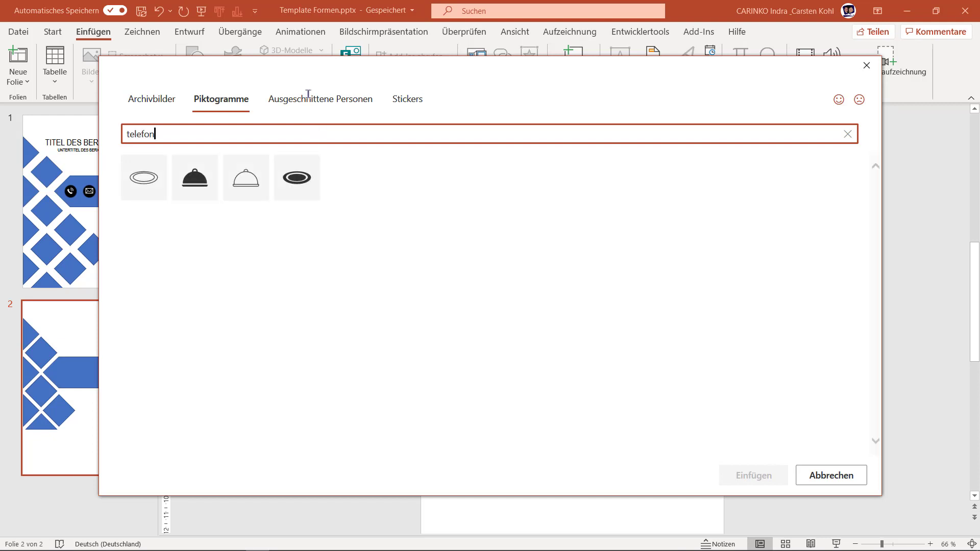
pyautogui.write('n')
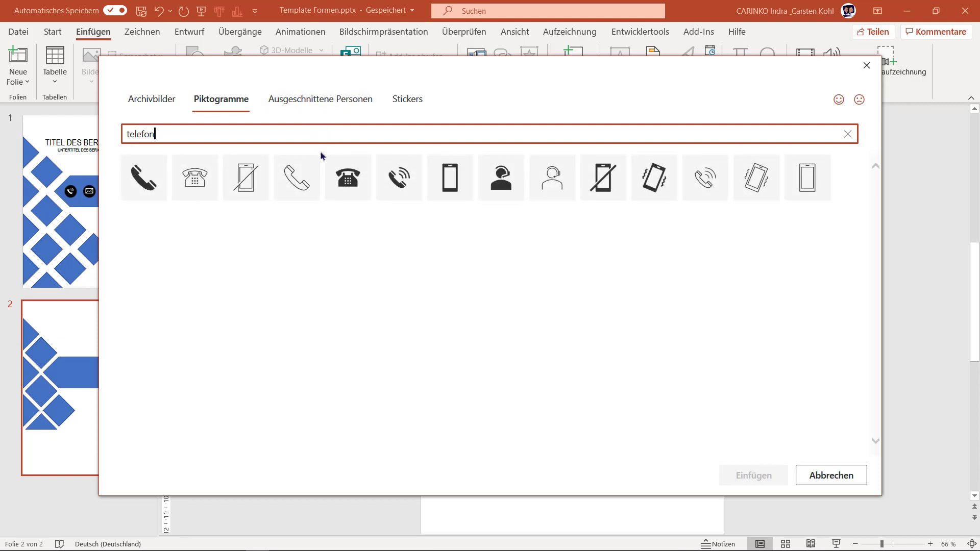
pyautogui.click(145, 180)
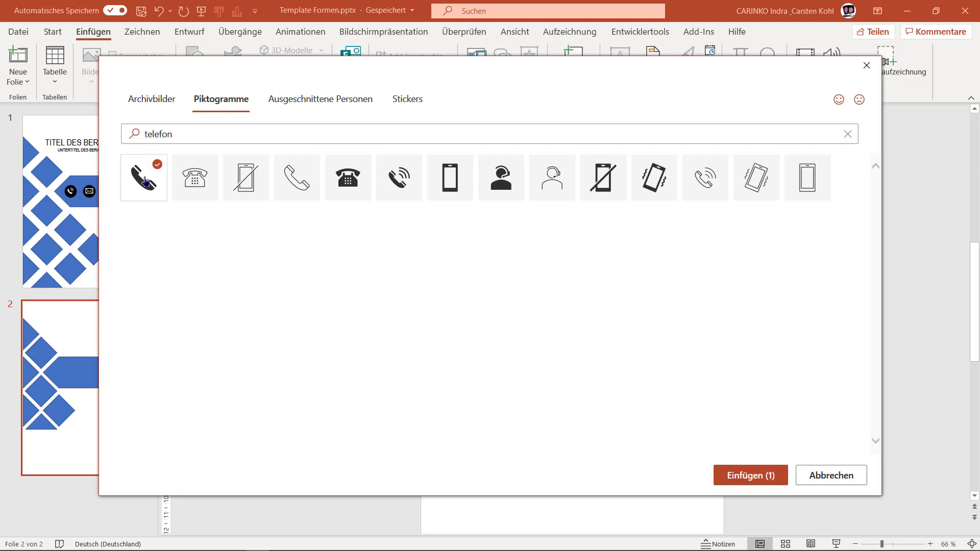
# - Insert the 2,54 cm black handset icon on slide 2 at the band's lower edge
pyautogui.click(741, 477)
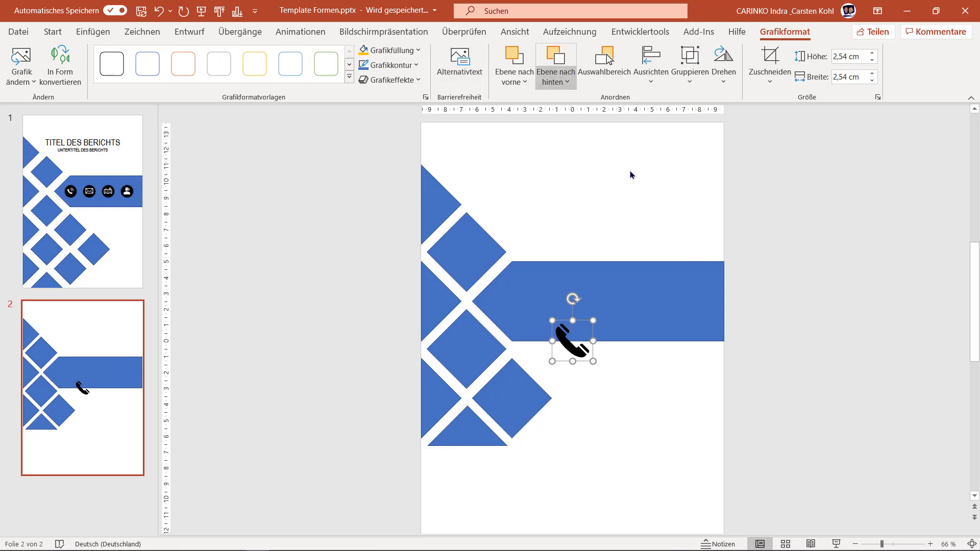
pyautogui.click(692, 304)
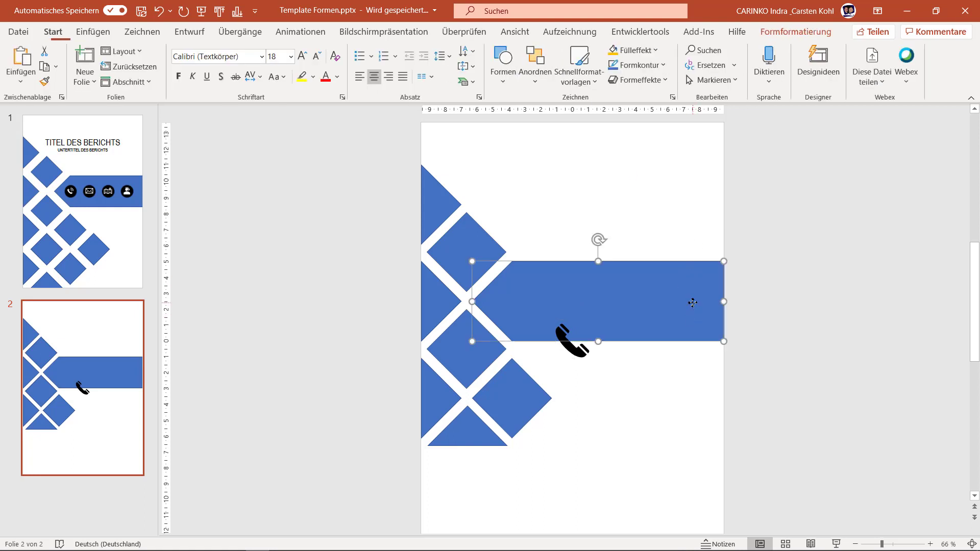
pyautogui.click(798, 34)
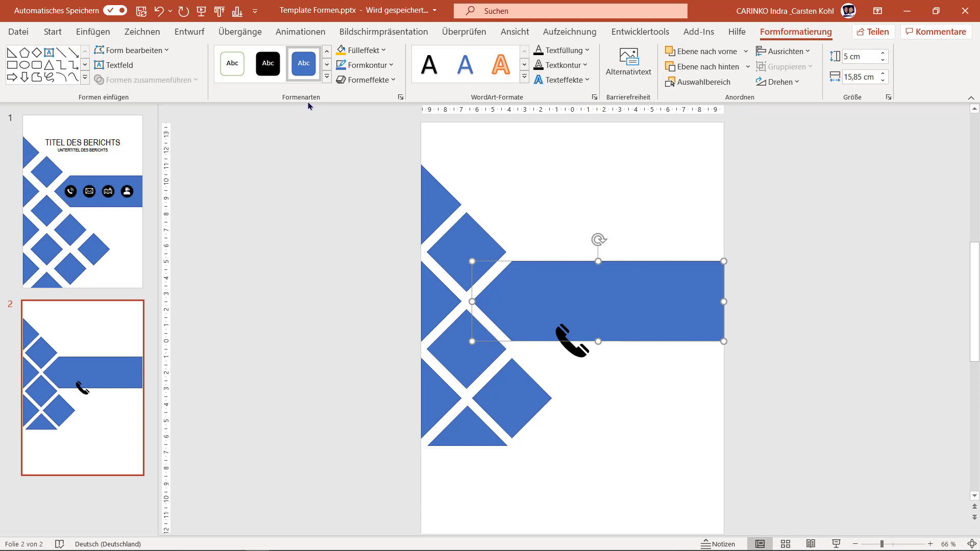
pyautogui.click(573, 342)
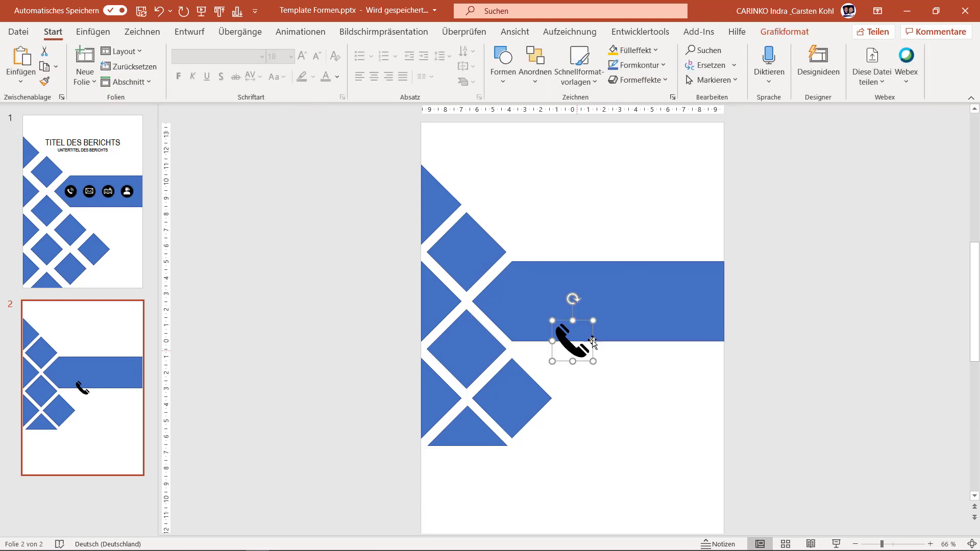
pyautogui.click(796, 32)
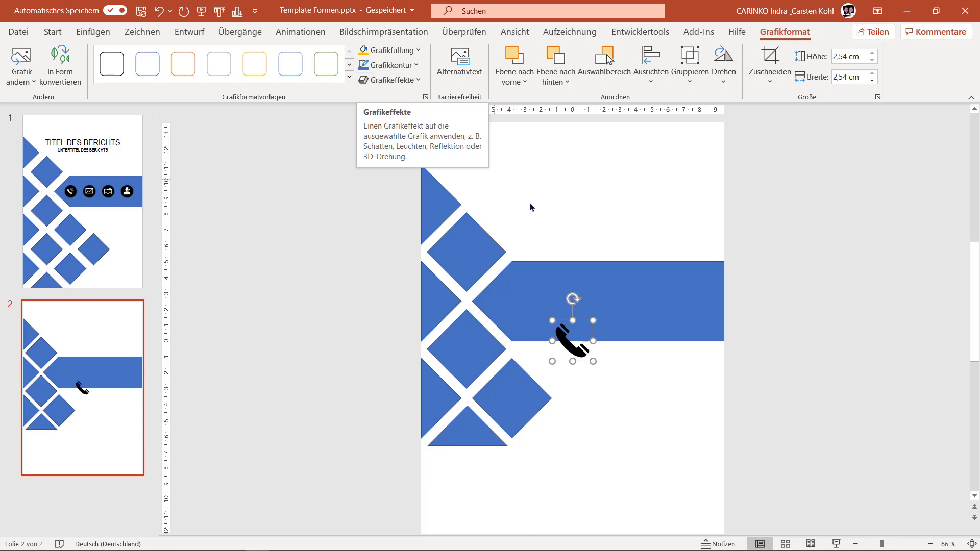
pyautogui.click(641, 287)
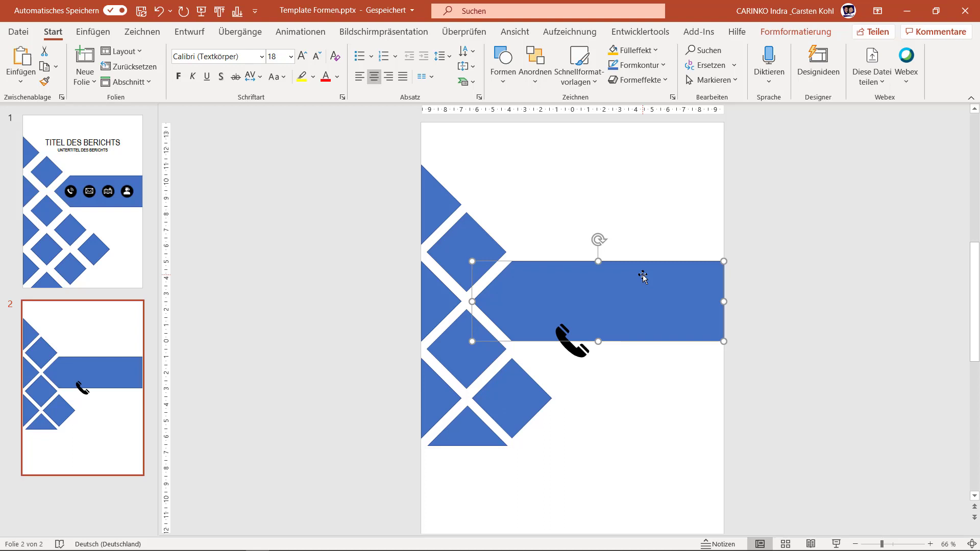
pyautogui.write('tefel')
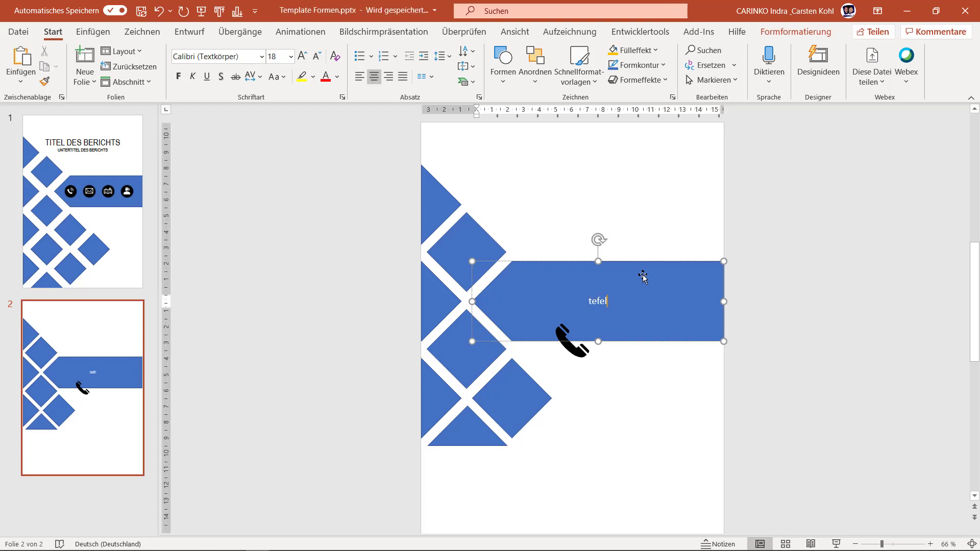
pyautogui.press('BackSpace')
pyautogui.press('BackSpace')
pyautogui.press('BackSpace')
pyautogui.write('f')
pyautogui.write('on')
pyautogui.press('Return')
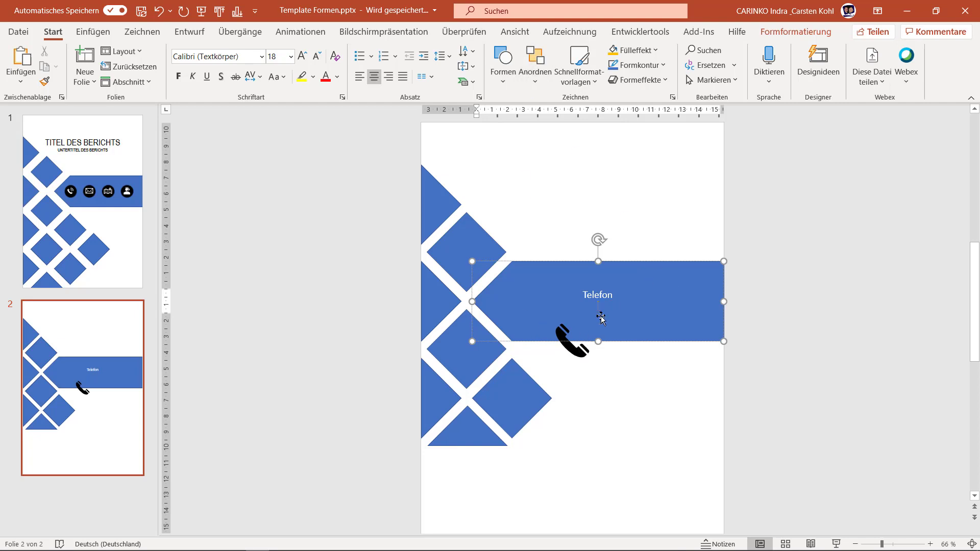
pyautogui.doubleClick(598, 296)
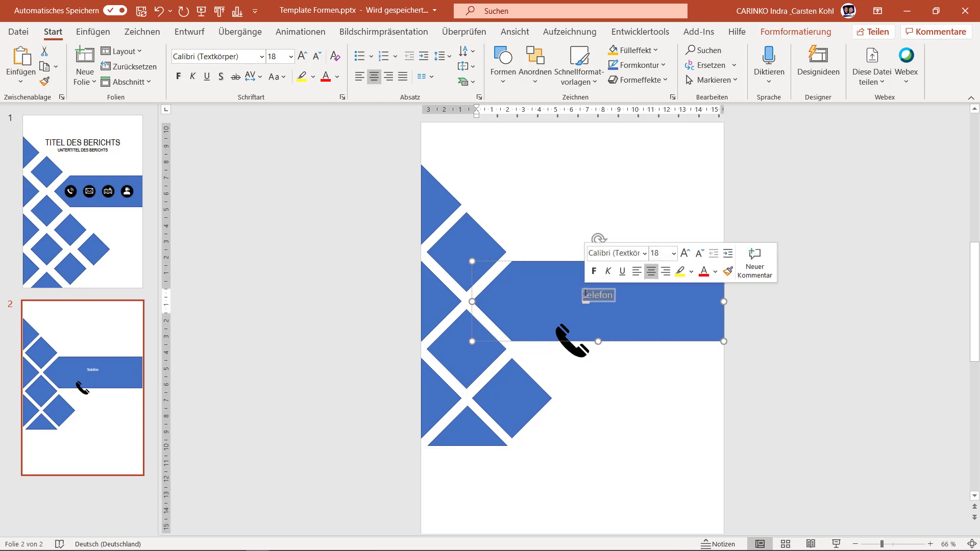
pyautogui.press('Delete')
# - Drag the phone icon up into the blue band and select it together with the band
pyautogui.click(616, 376)
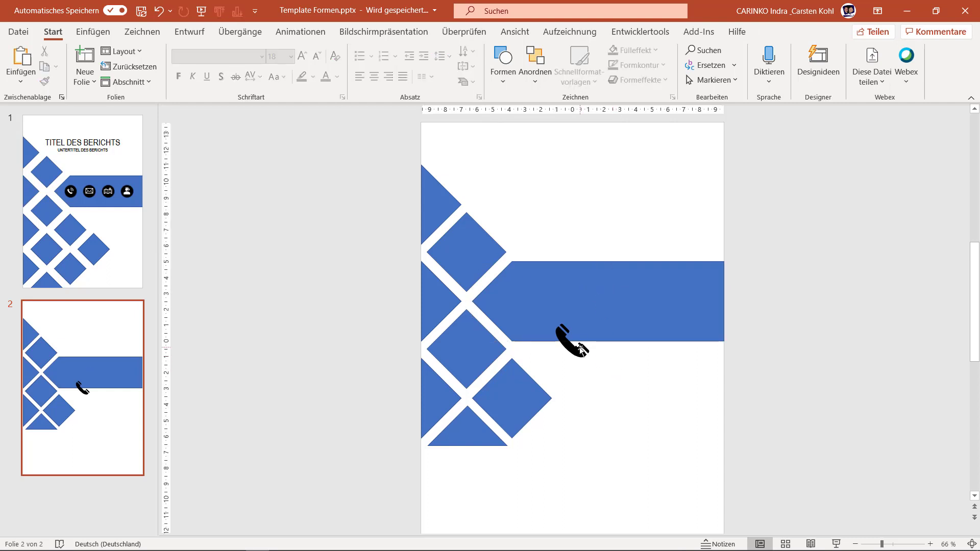
pyautogui.click(580, 349)
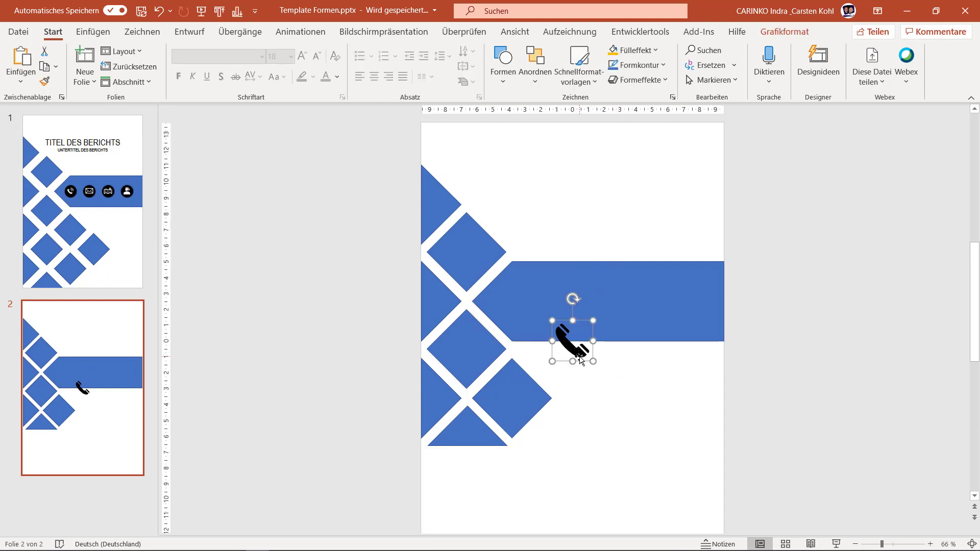
pyautogui.moveTo(580, 356)
pyautogui.mouseDown()
pyautogui.moveTo(563, 310)
pyautogui.moveTo(546, 314)
pyautogui.mouseUp()
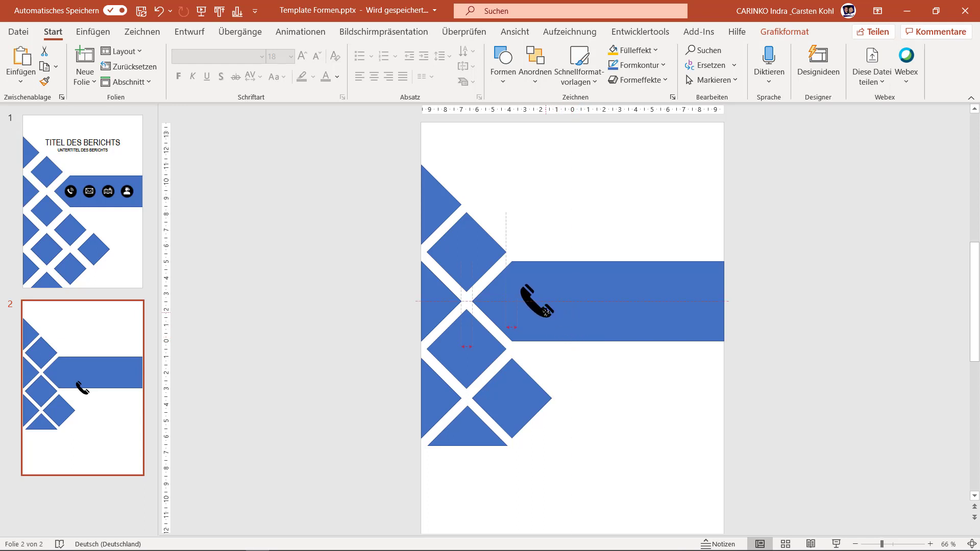
pyautogui.moveTo(545, 312); pyautogui.dragTo(579, 317)
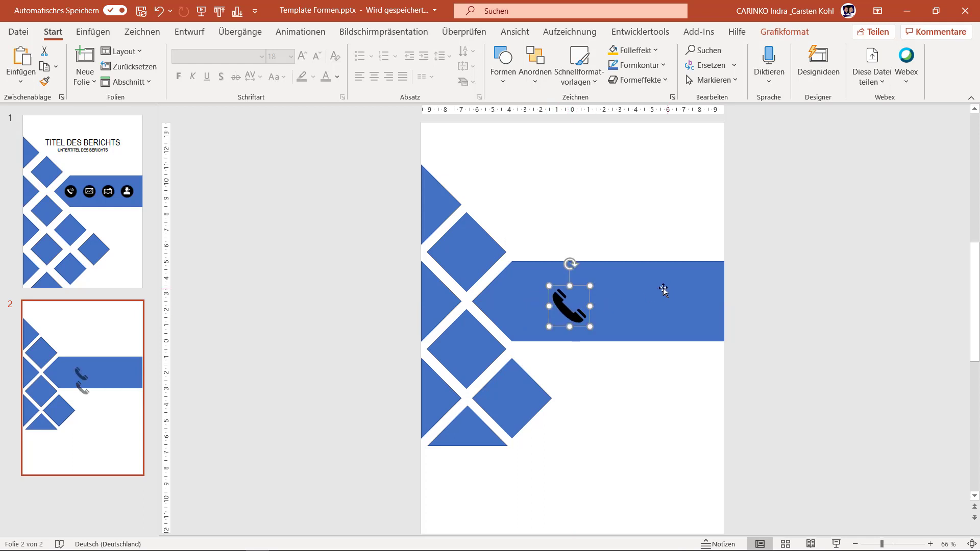
pyautogui.keyDown('shift'); pyautogui.click(654, 298); pyautogui.keyUp('shift')
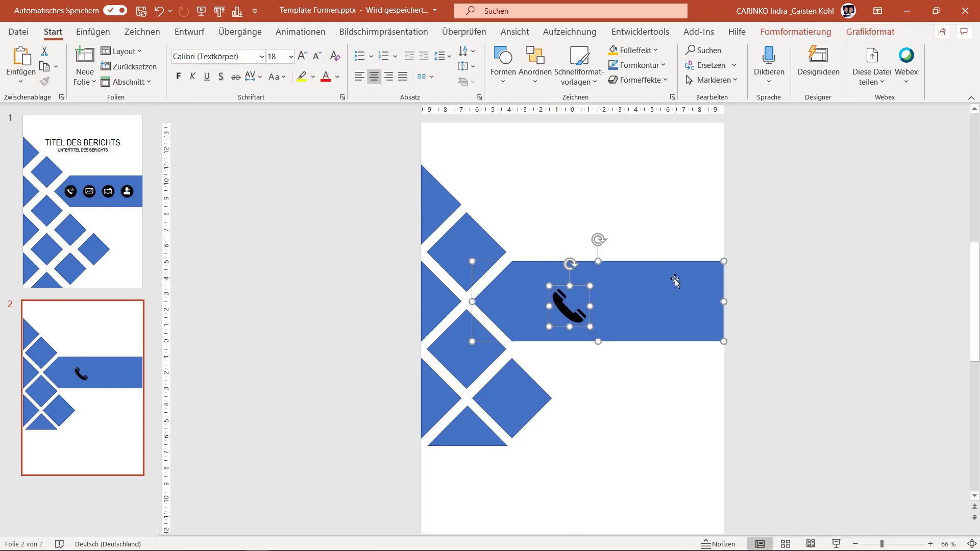
# - Centre the icon horizontally and vertically on the band, then left-align it to the band
pyautogui.click(818, 34)
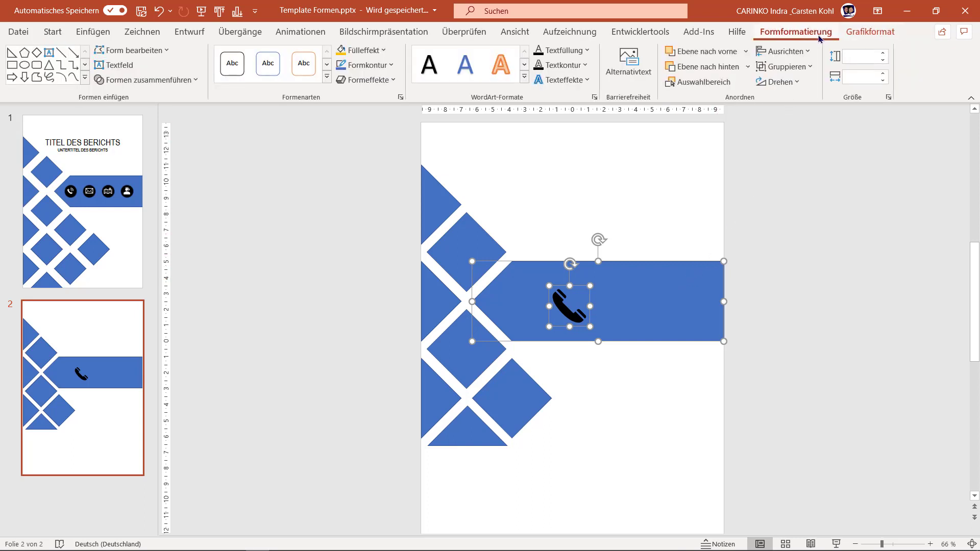
pyautogui.click(787, 53)
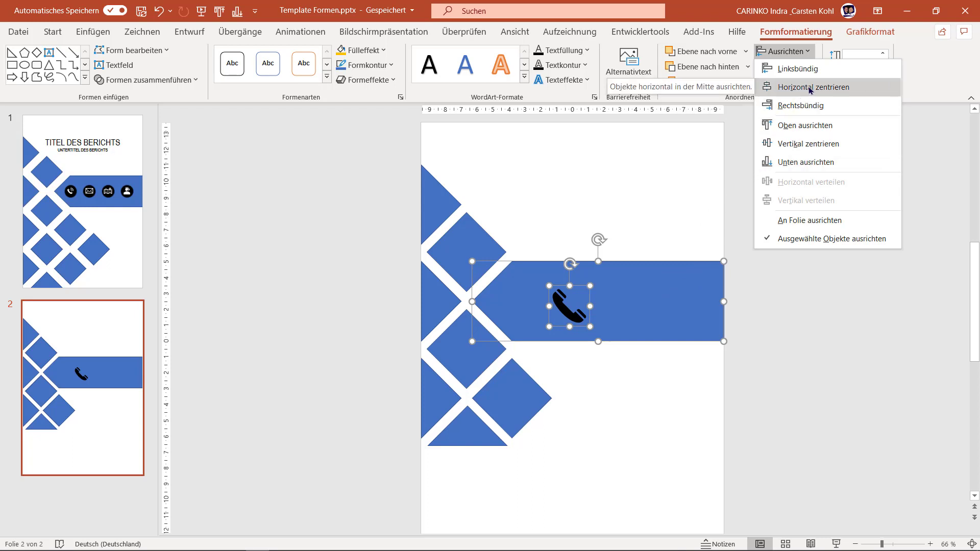
pyautogui.click(811, 87)
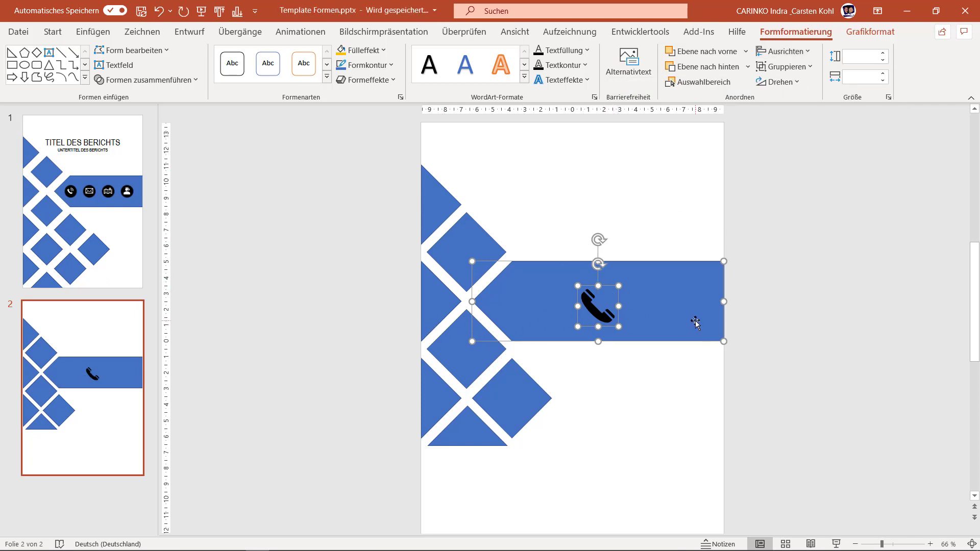
pyautogui.click(789, 51)
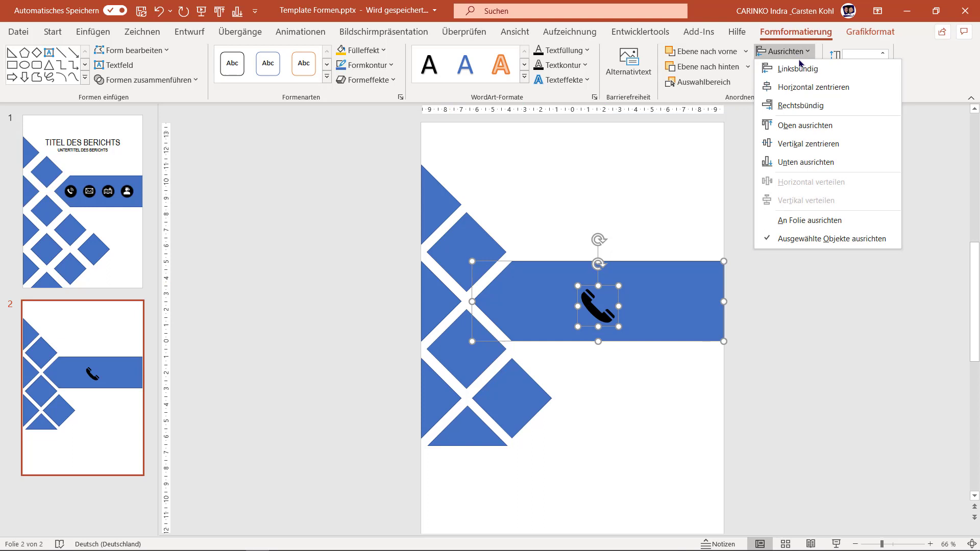
pyautogui.click(804, 144)
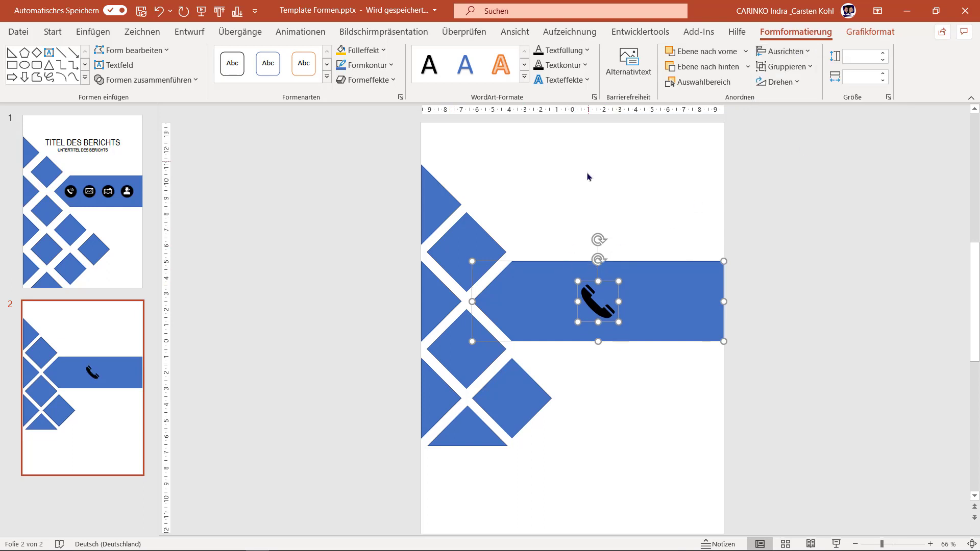
pyautogui.click(782, 52)
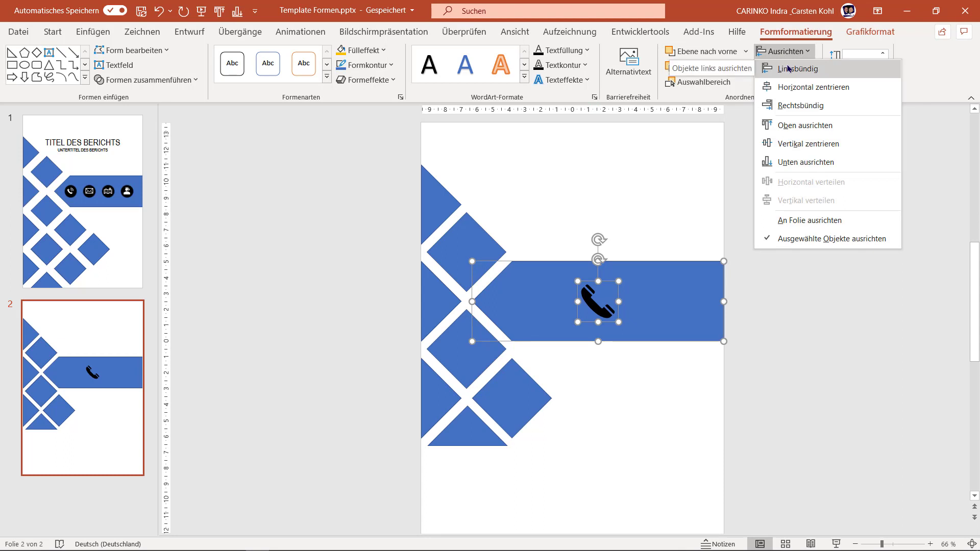
pyautogui.click(789, 68)
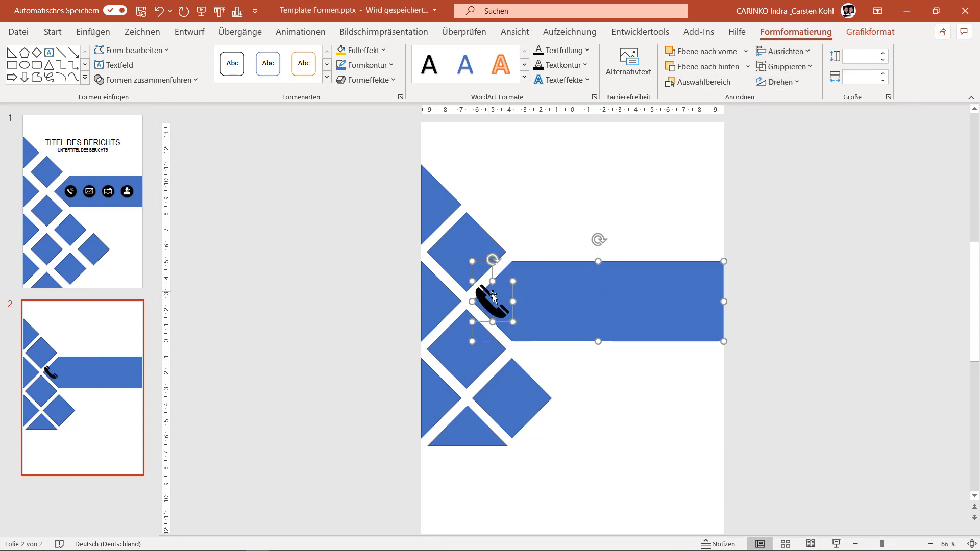
# - Nudge the phone icon left and left-align the blue banner with it
pyautogui.click(827, 407)
pyautogui.click(491, 305)
pyautogui.moveTo(492, 305); pyautogui.dragTo(481, 306)
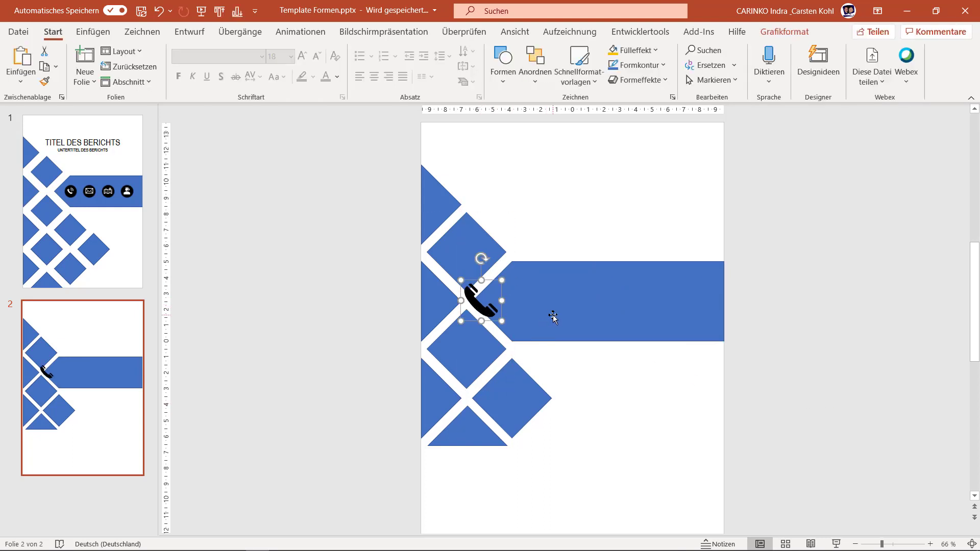
pyautogui.keyDown('shift'); pyautogui.click(577, 298); pyautogui.keyUp('shift')
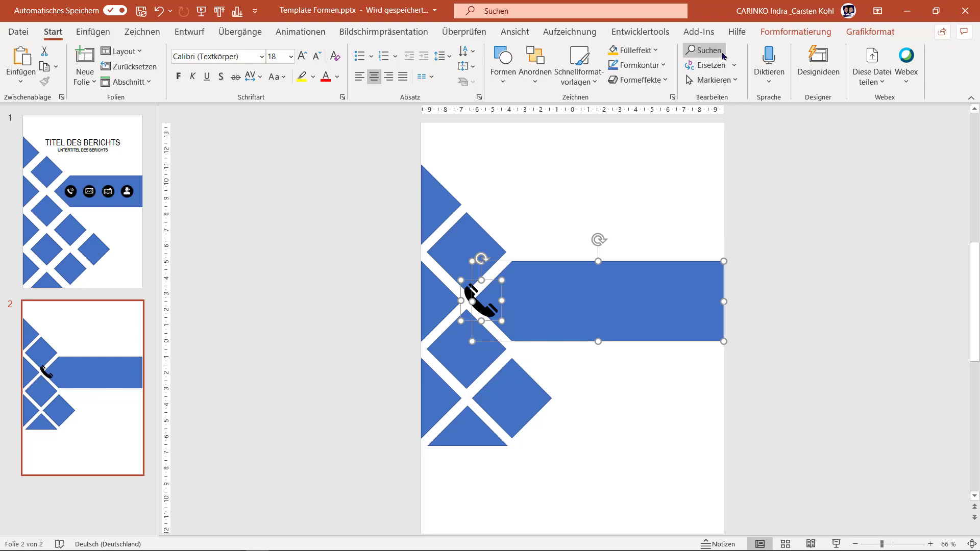
pyautogui.click(796, 31)
pyautogui.click(783, 51)
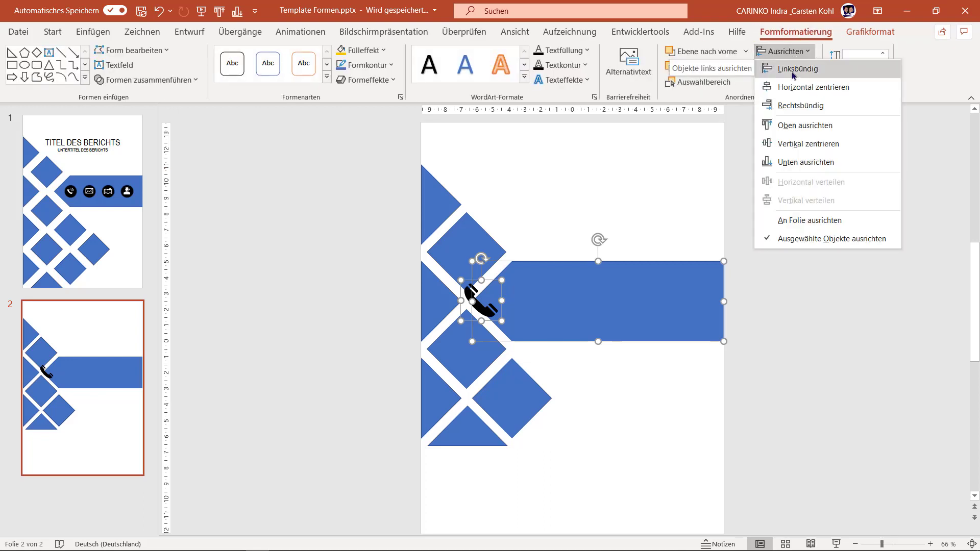
pyautogui.click(793, 72)
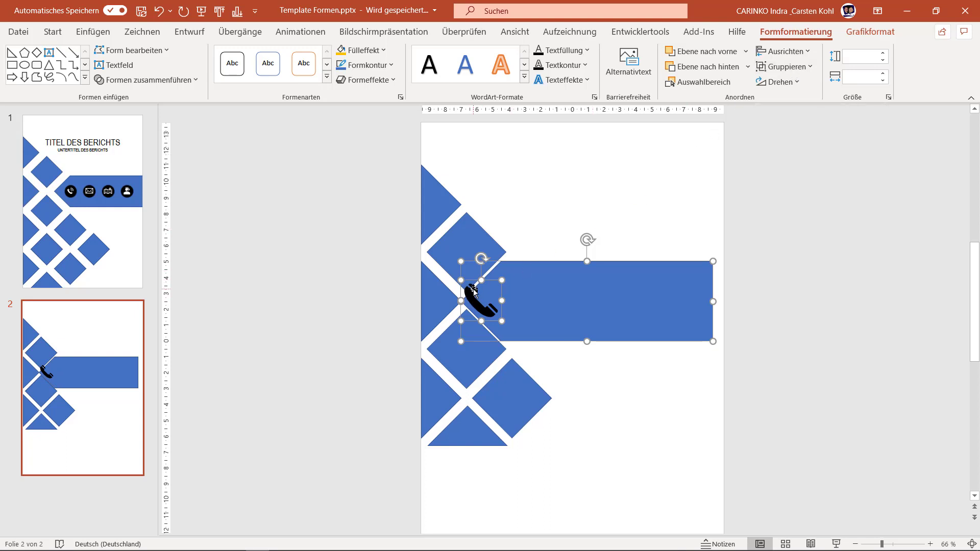
# - Undo the alignment and icon moves so the phone icon sits back in the banner
pyautogui.click(160, 10)
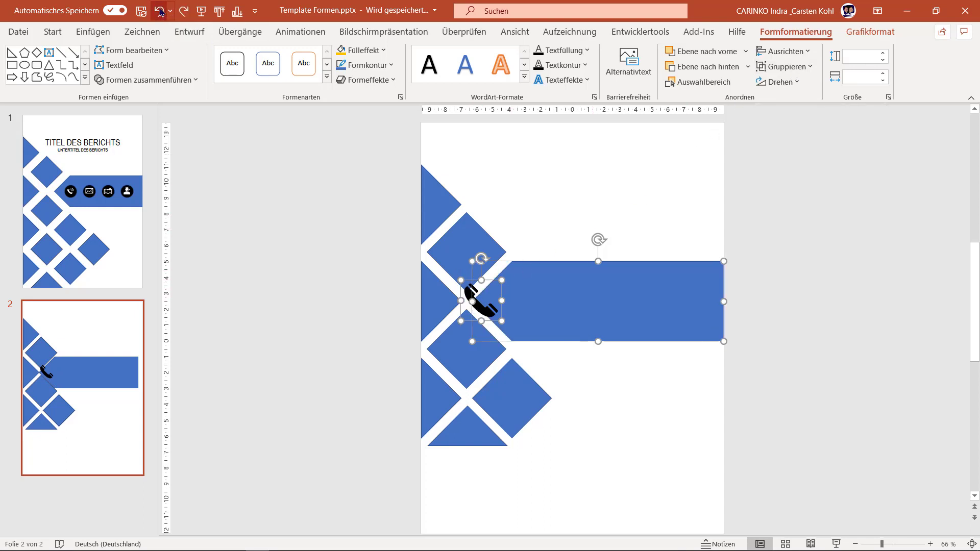
pyautogui.click(160, 11)
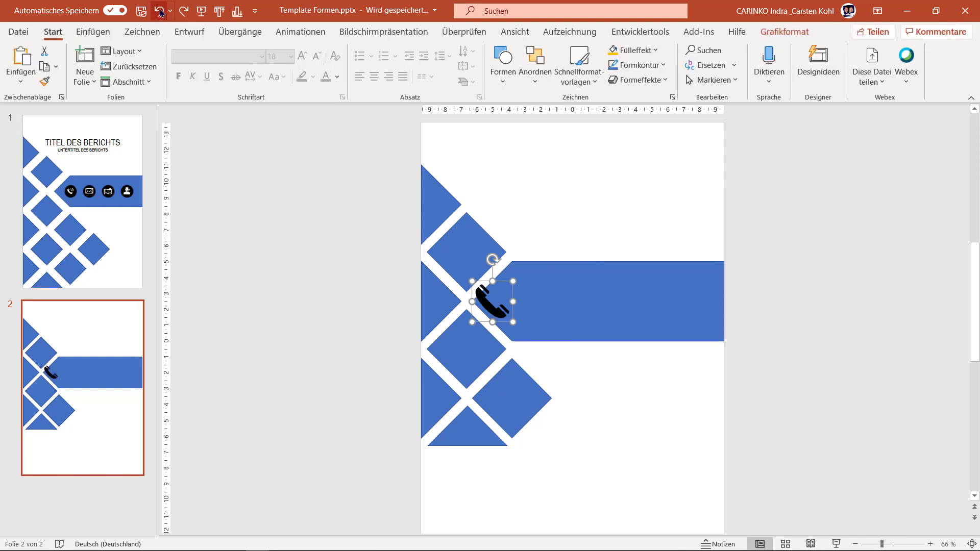
pyautogui.click(160, 10)
pyautogui.click(759, 320)
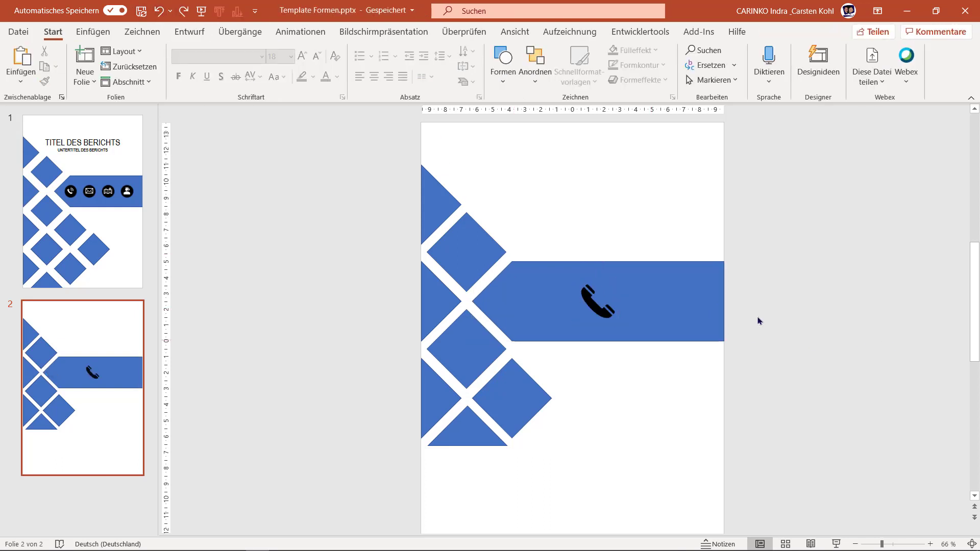
pyautogui.click(94, 30)
# - Insert the closed envelope icon found by searching 'brief' in the icon library
pyautogui.click(231, 64)
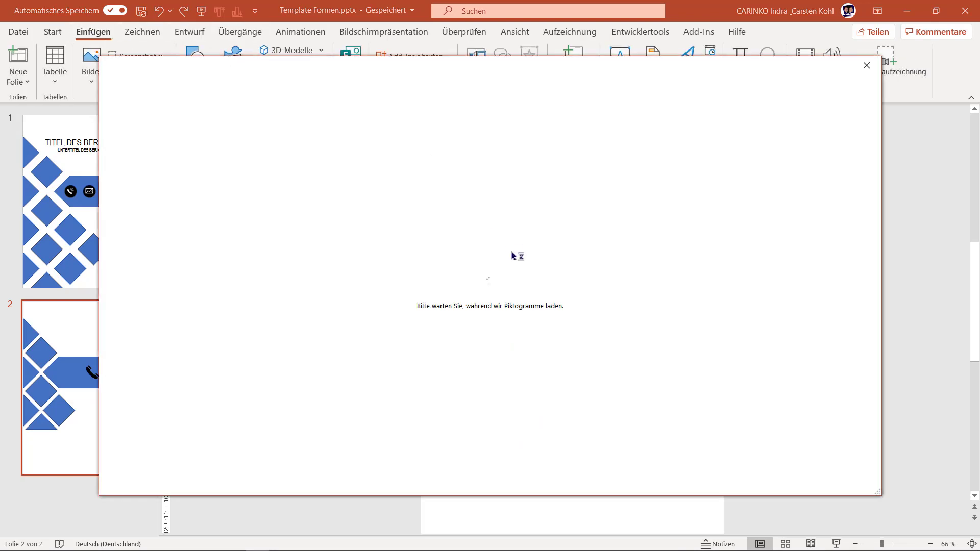
pyautogui.write('b')
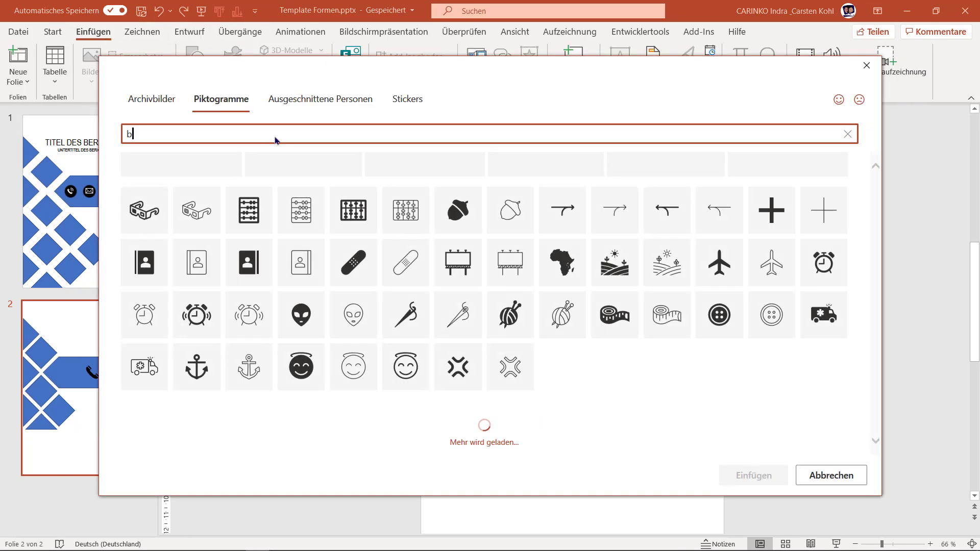
pyautogui.write('rief')
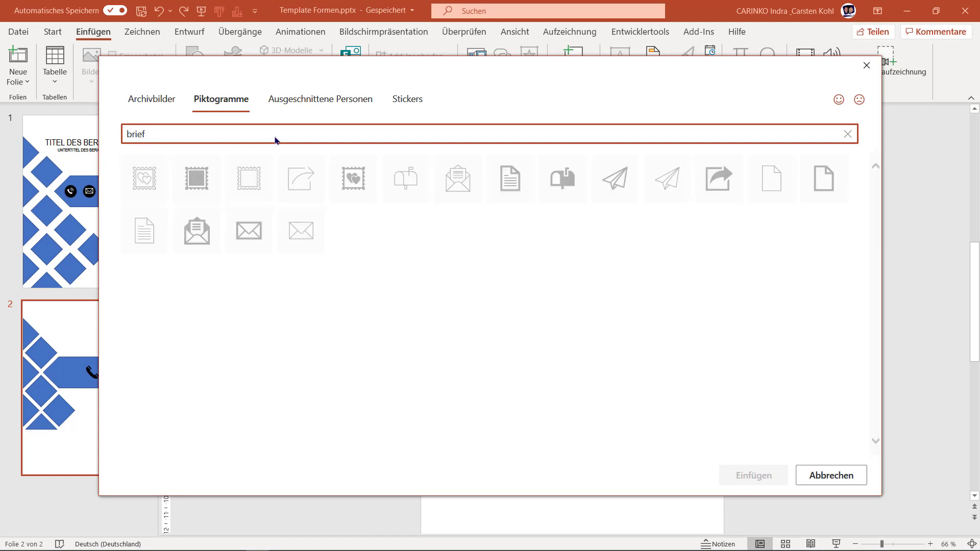
pyautogui.click(249, 232)
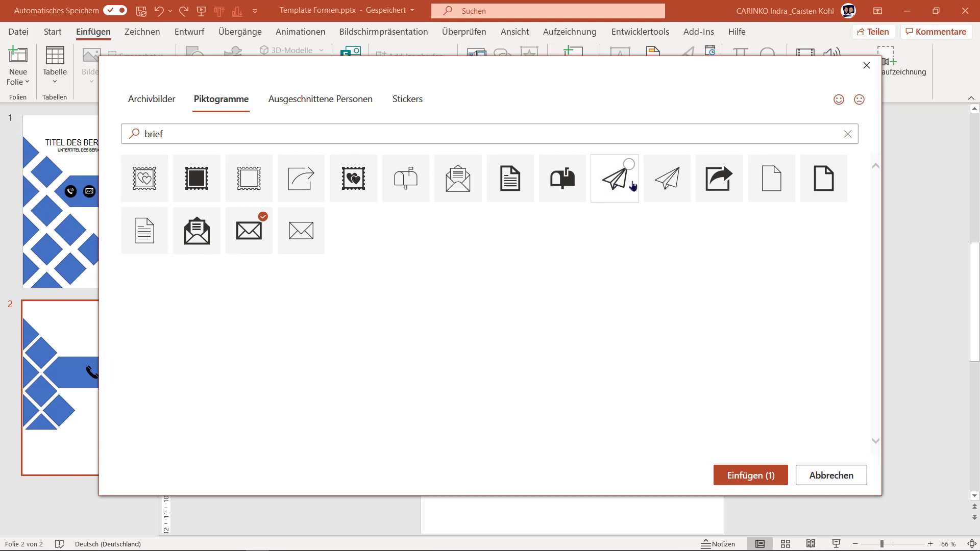
pyautogui.click(751, 475)
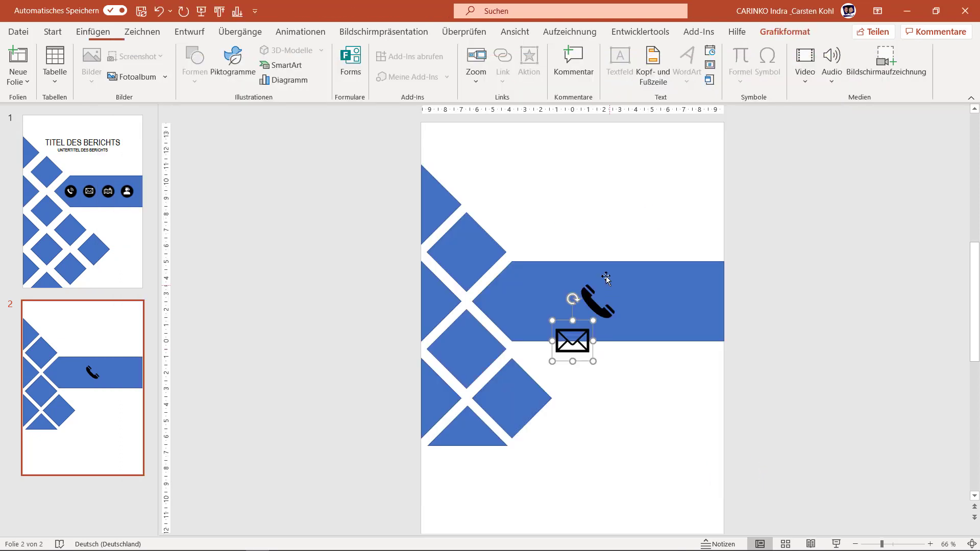
# - Move the envelope icon into the blue banner to the right of the phone icon
pyautogui.click(600, 302)
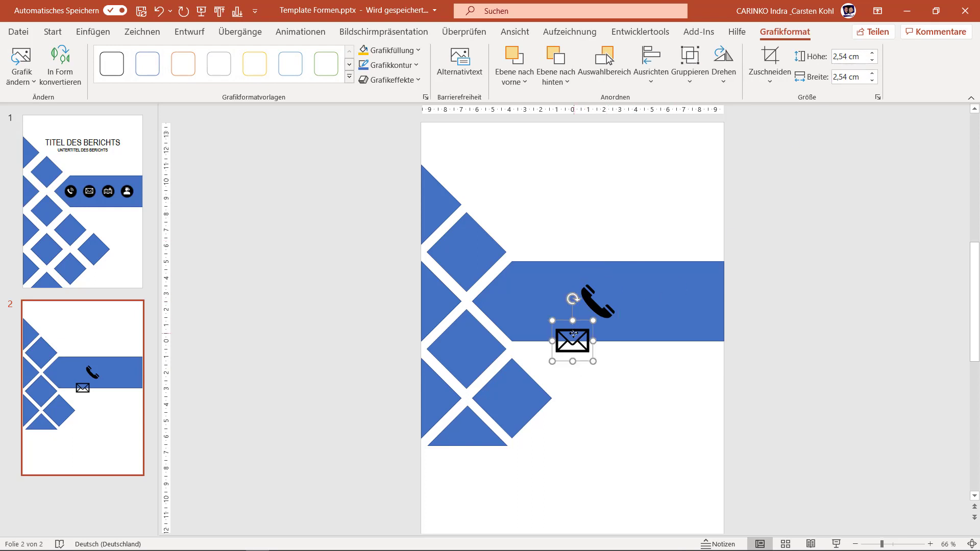
pyautogui.moveTo(574, 336); pyautogui.dragTo(653, 305)
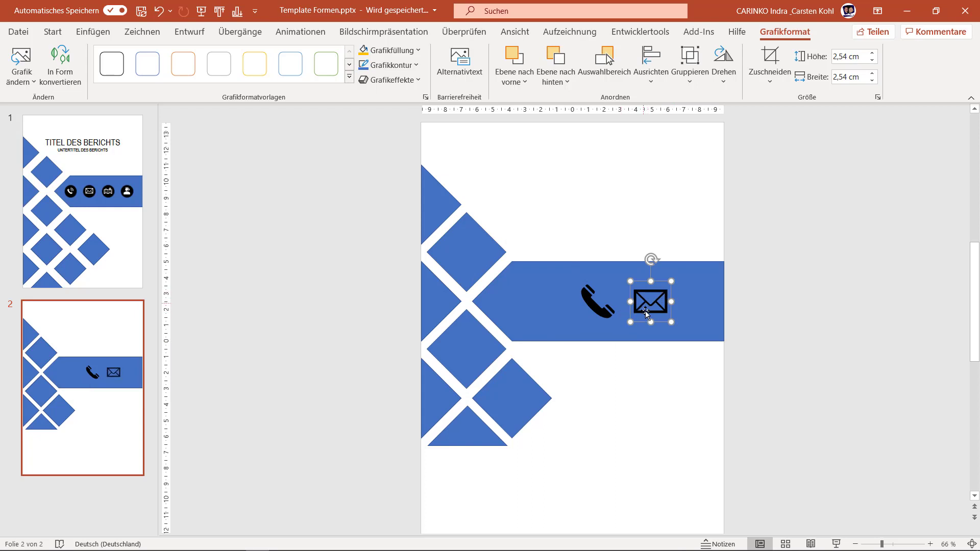
pyautogui.keyDown('shift'); pyautogui.click(597, 305); pyautogui.keyUp('shift')
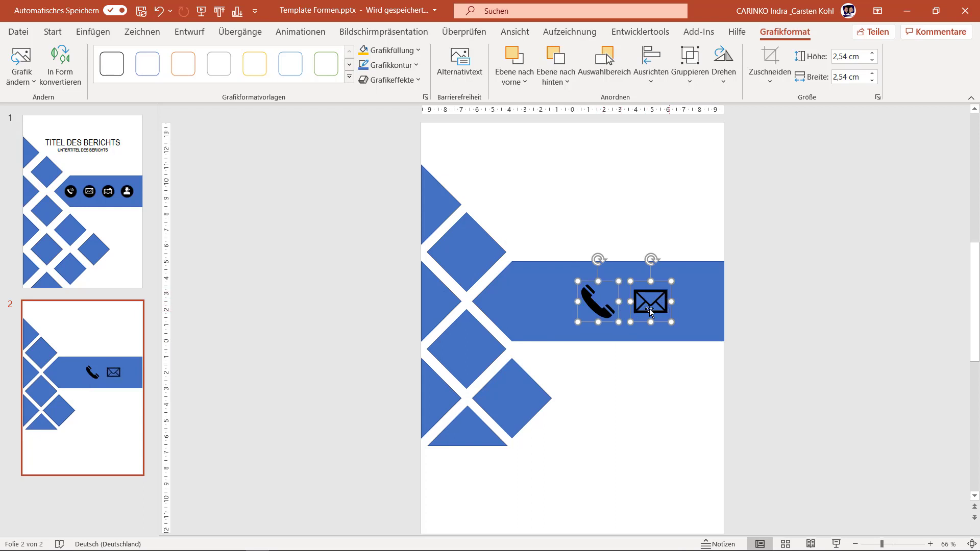
pyautogui.click(101, 32)
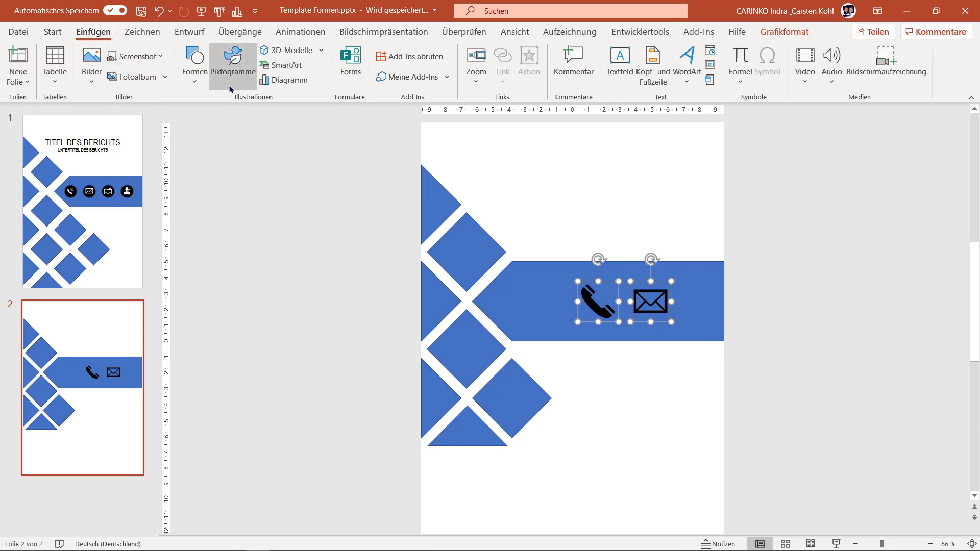
# - Insert the folded map icon found by searching 'karte' in the icon library
pyautogui.click(233, 64)
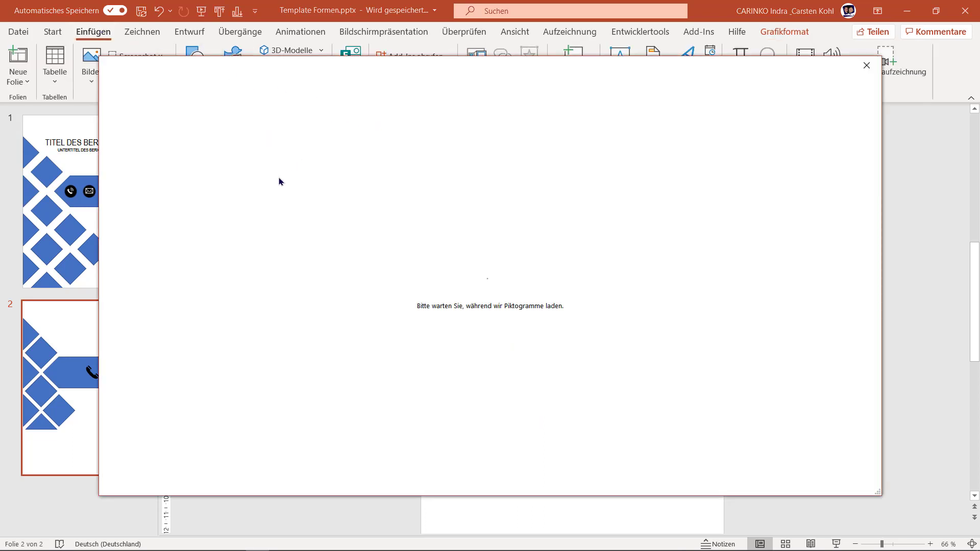
pyautogui.write('kar')
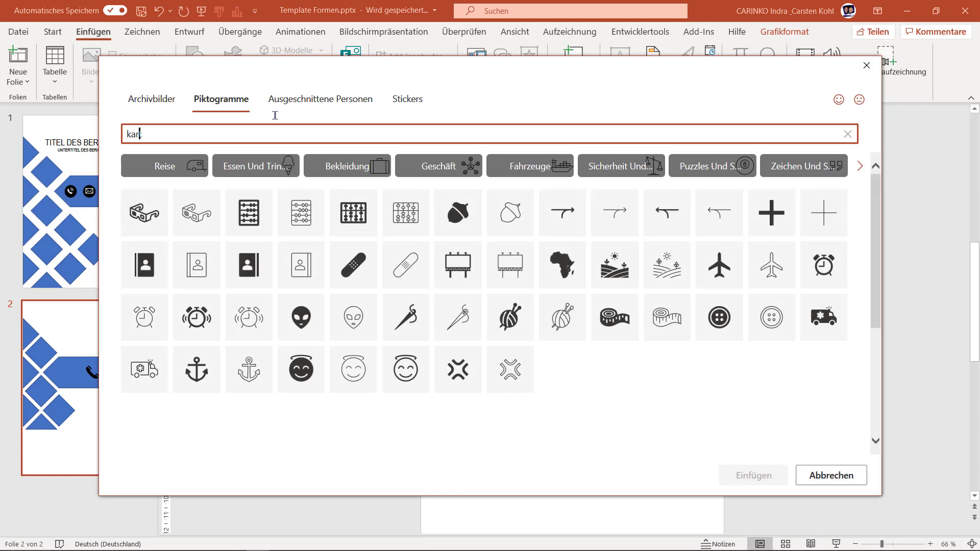
pyautogui.write('te')
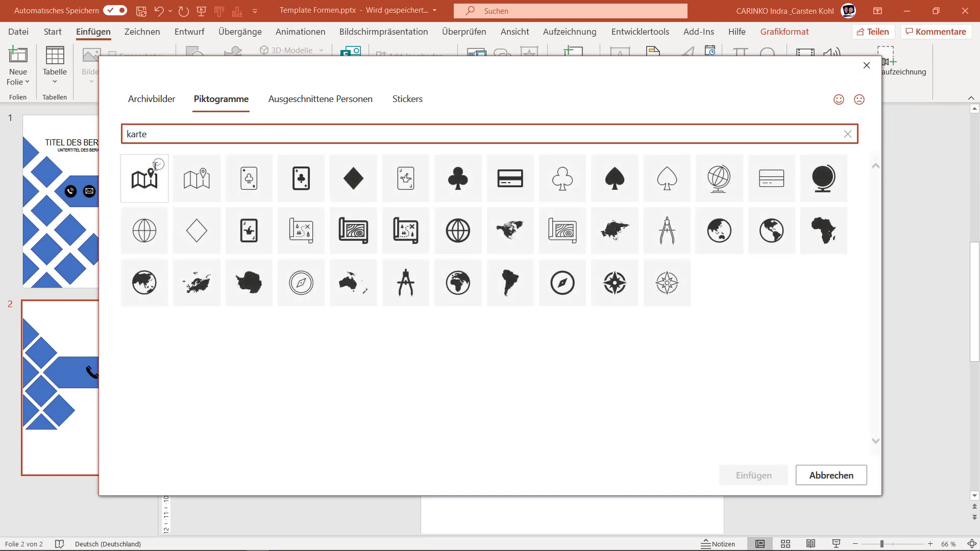
pyautogui.click(155, 166)
pyautogui.click(753, 476)
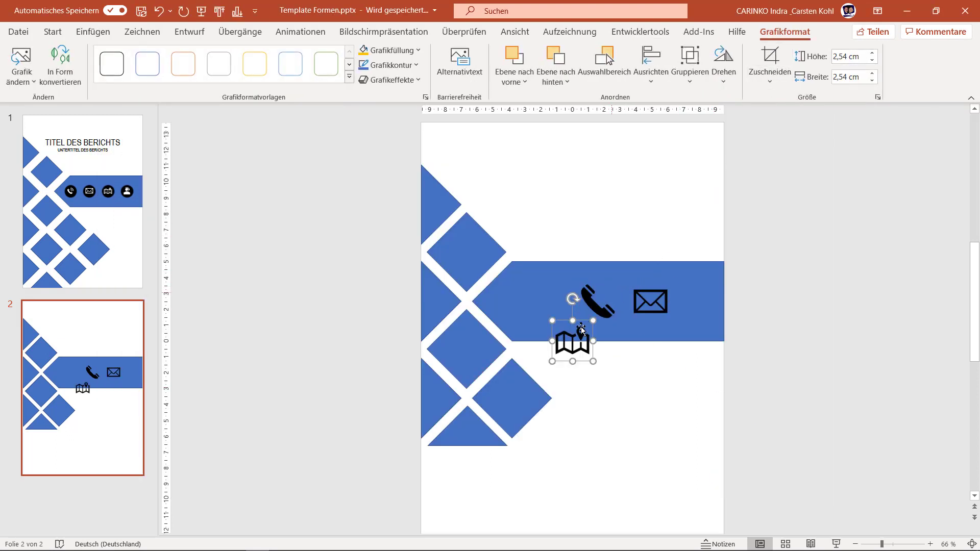
# - Arrange the phone, envelope and map icons in a row across the banner
pyautogui.moveTo(581, 329); pyautogui.dragTo(709, 302)
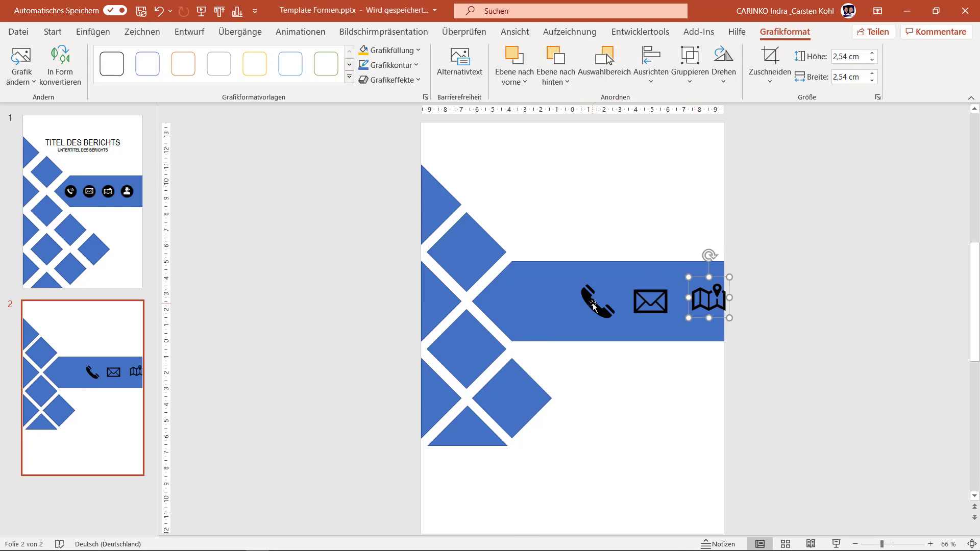
pyautogui.moveTo(594, 305); pyautogui.dragTo(519, 303)
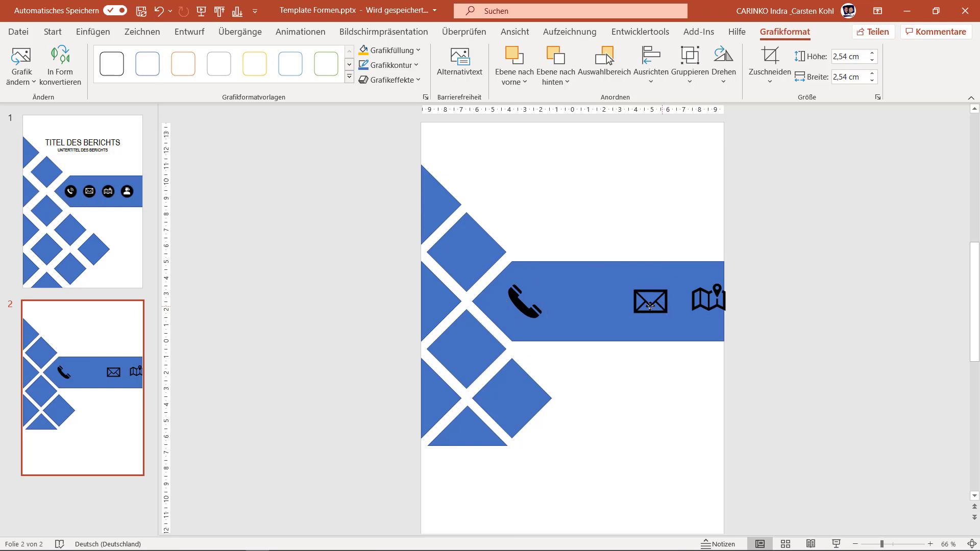
pyautogui.moveTo(650, 301); pyautogui.dragTo(577, 302)
pyautogui.moveTo(693, 307); pyautogui.dragTo(670, 308)
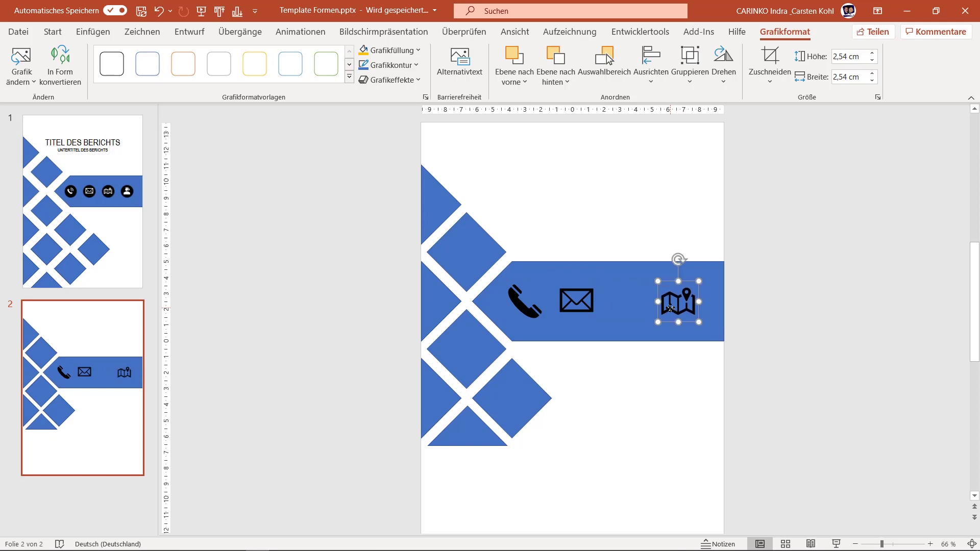
pyautogui.keyDown('shift'); pyautogui.click(584, 312); pyautogui.keyUp('shift')
# - Top-align the phone, envelope and map icons and distribute them evenly horizontally
pyautogui.keyDown('shift'); pyautogui.click(518, 305); pyautogui.keyUp('shift')
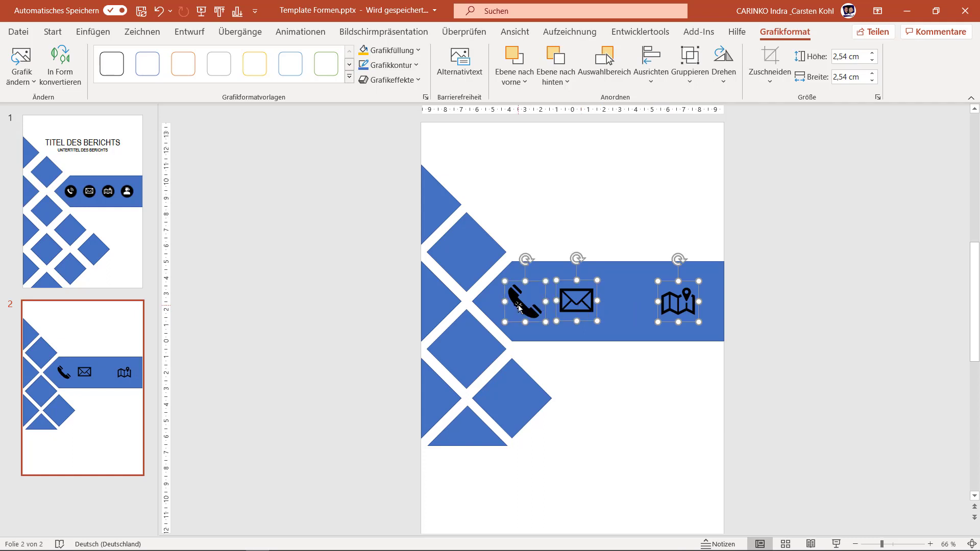
pyautogui.click(658, 75)
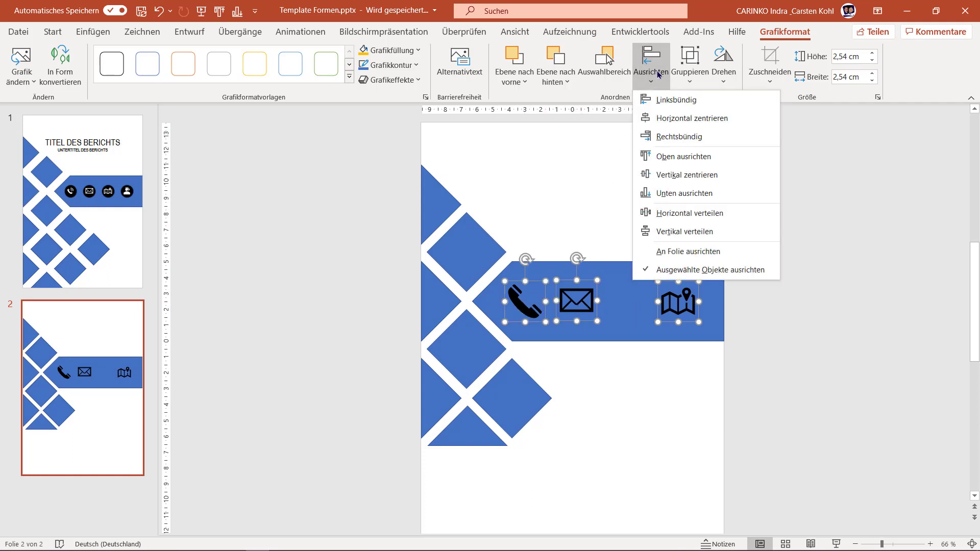
pyautogui.click(664, 158)
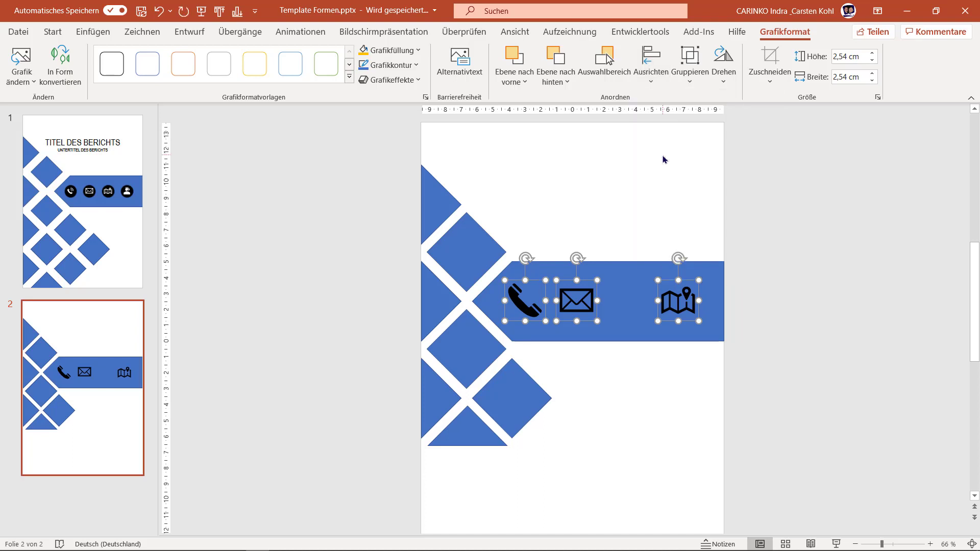
pyautogui.click(657, 70)
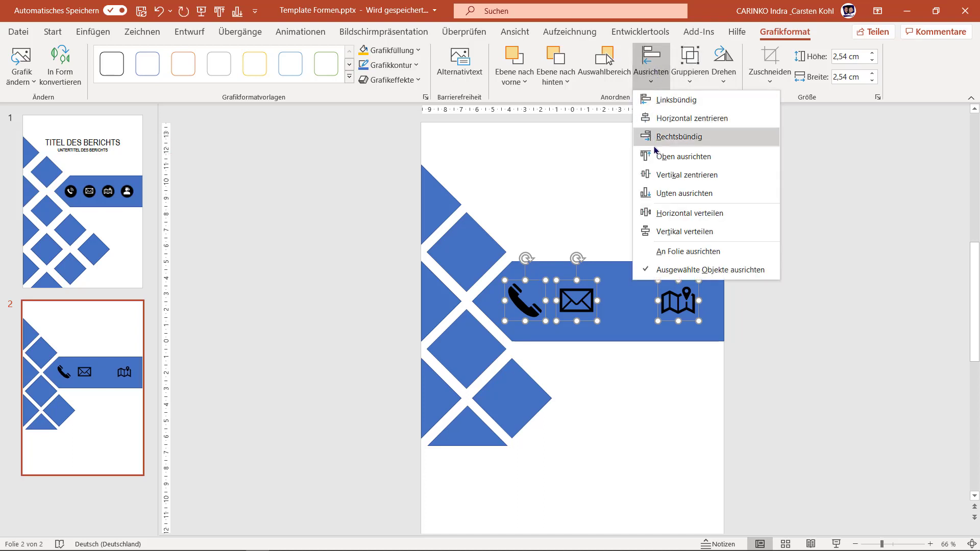
pyautogui.click(685, 214)
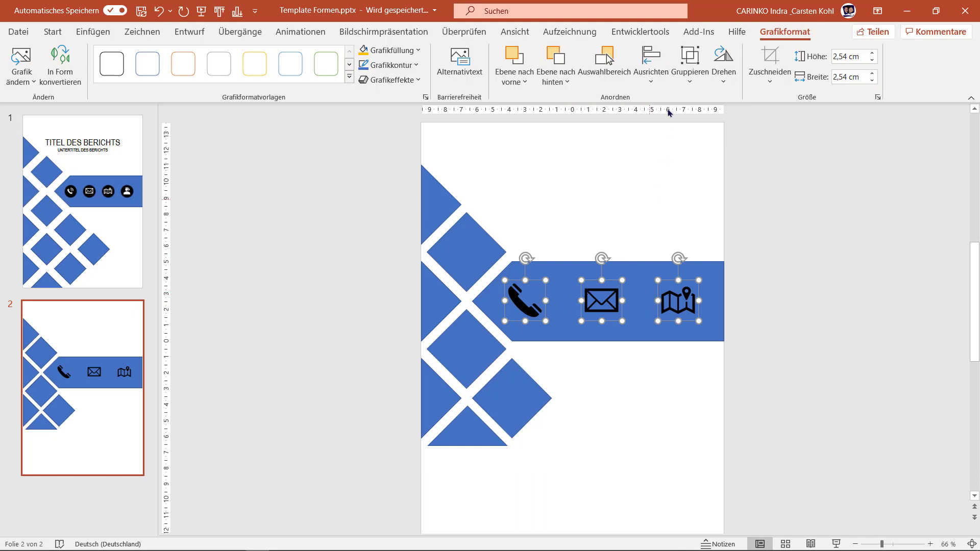
pyautogui.click(686, 75)
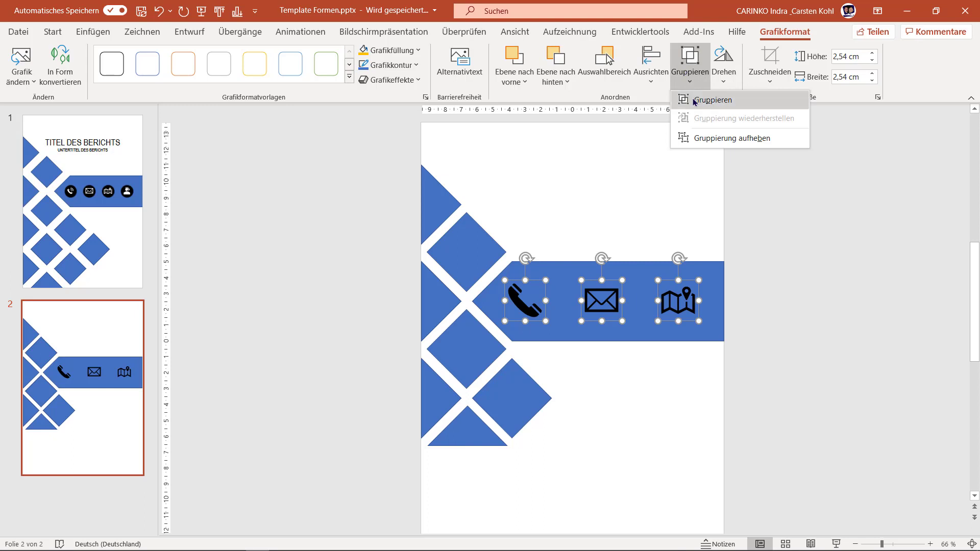
# - Group the three icons into one 12,18 × 2,54 cm object and select it with the banner
pyautogui.click(695, 102)
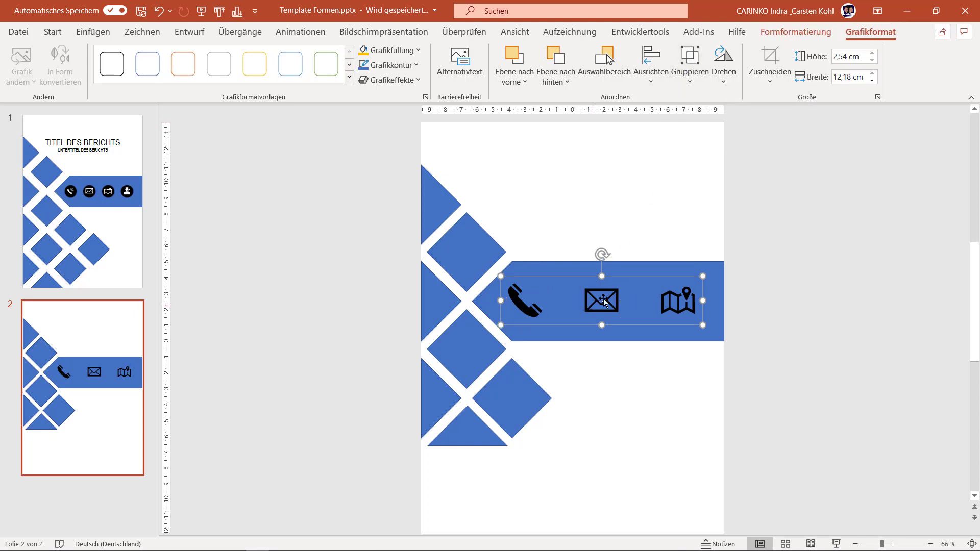
pyautogui.keyDown('shift'); pyautogui.click(637, 269); pyautogui.keyUp('shift')
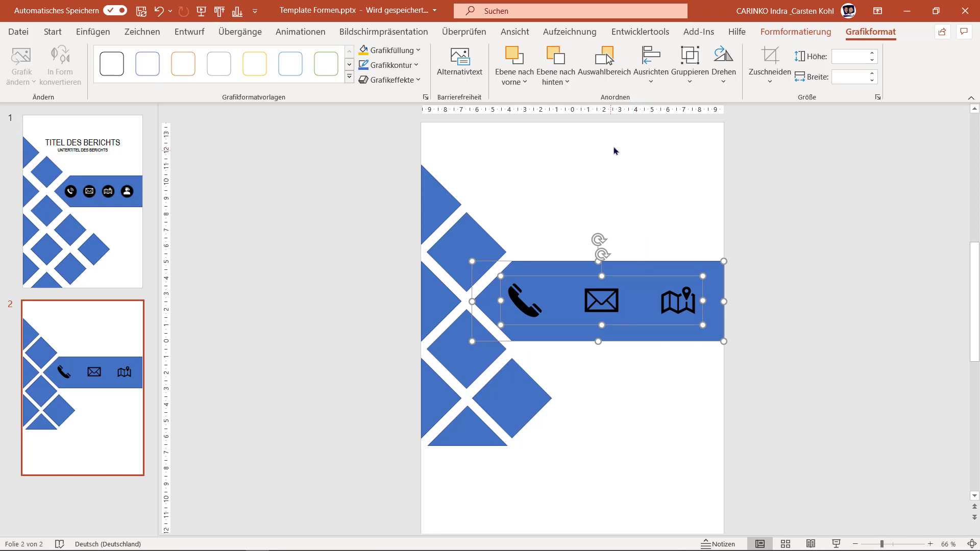
pyautogui.click(651, 69)
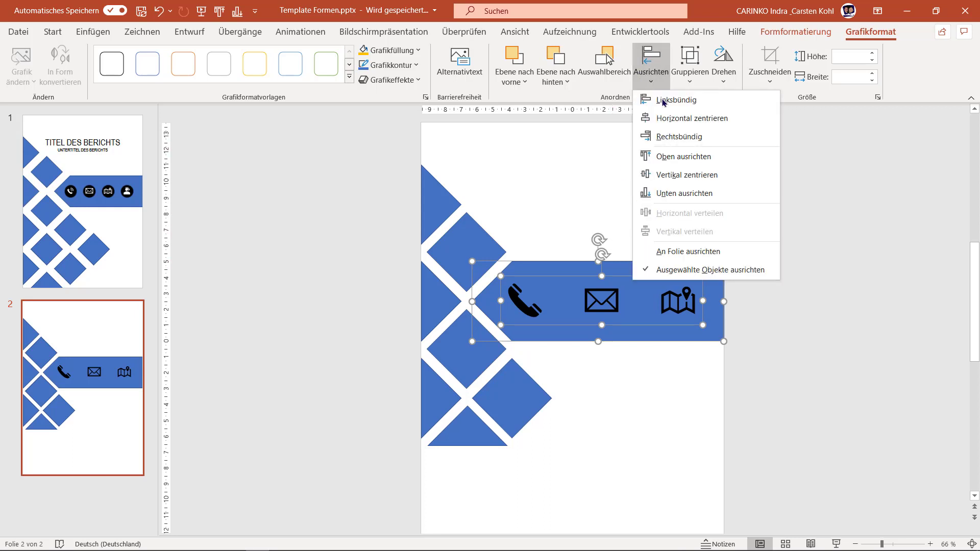
# - Centre the icon group horizontally and vertically on the blue banner, then deselect it
pyautogui.click(672, 138)
pyautogui.click(651, 67)
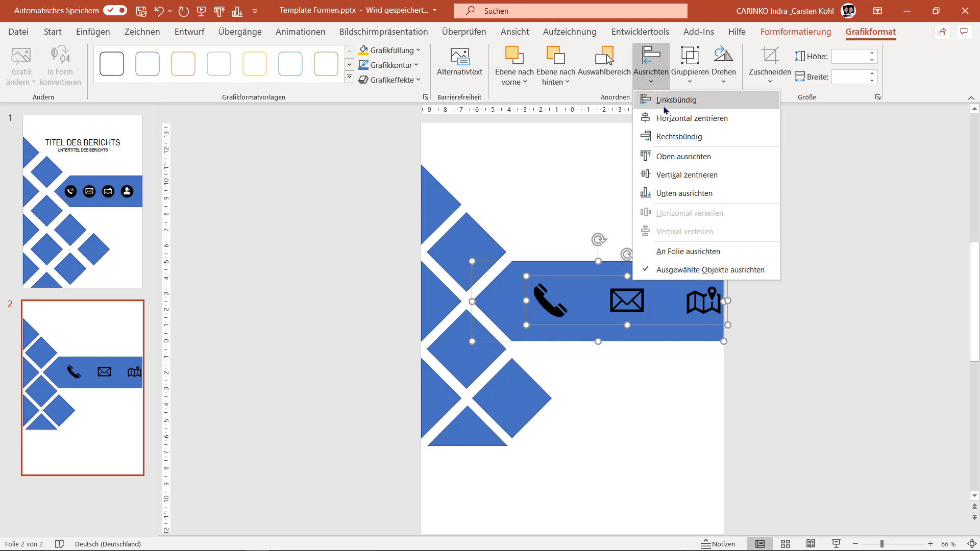
pyautogui.click(666, 119)
pyautogui.click(651, 69)
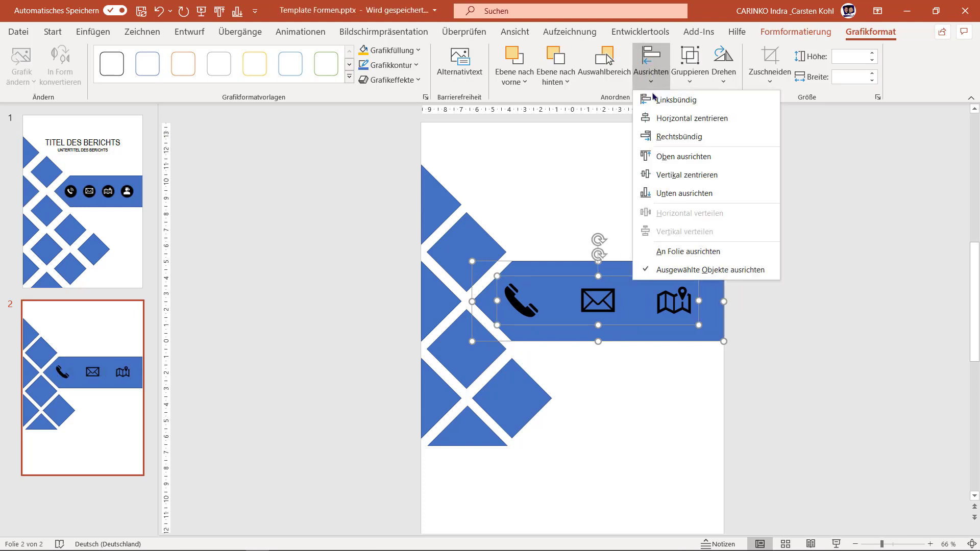
pyautogui.click(669, 176)
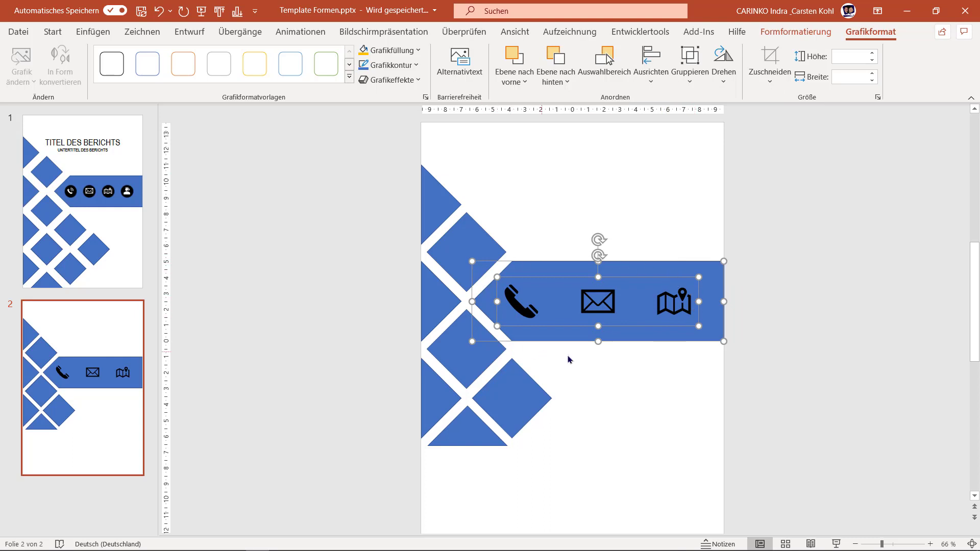
pyautogui.click(787, 319)
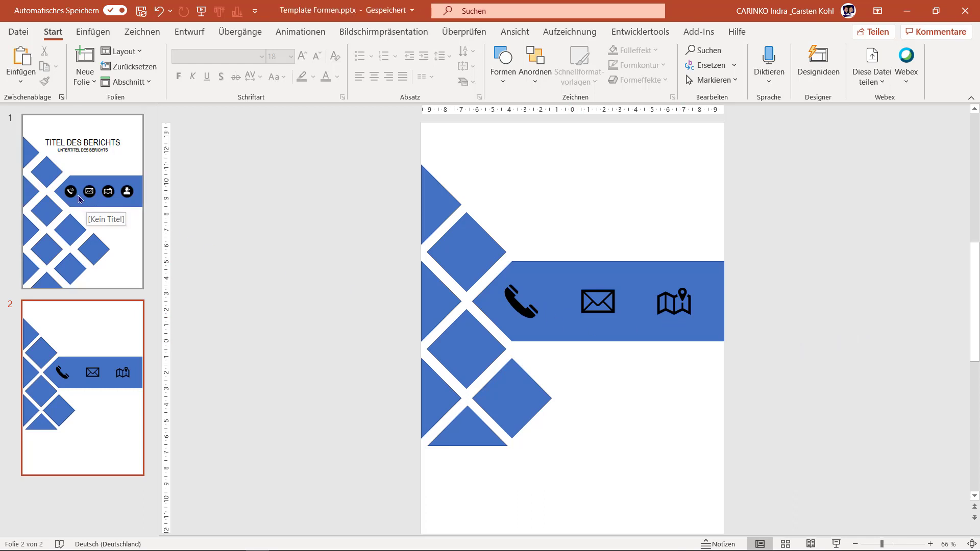
# - Draw a 2,54 cm blue oval circle above the banner, then select the icon group
pyautogui.click(85, 35)
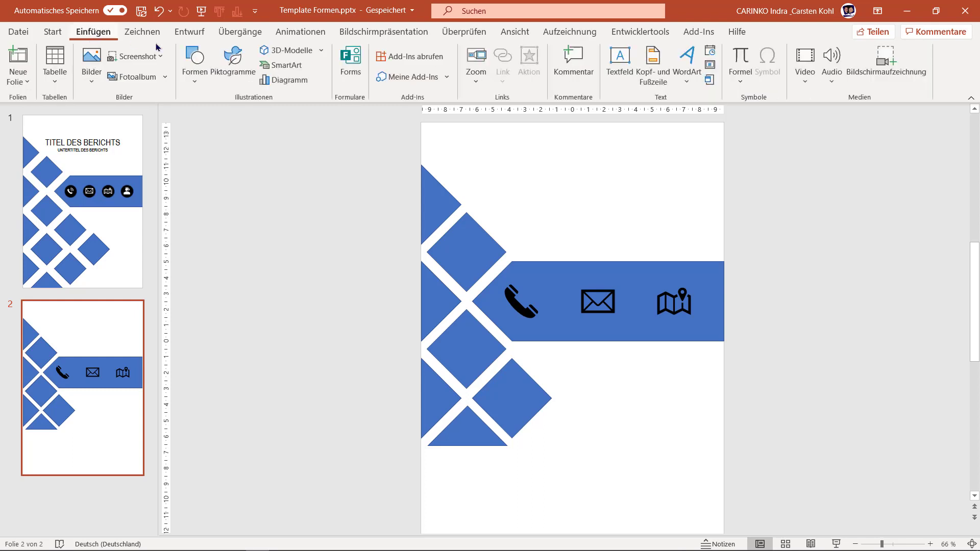
pyautogui.click(191, 71)
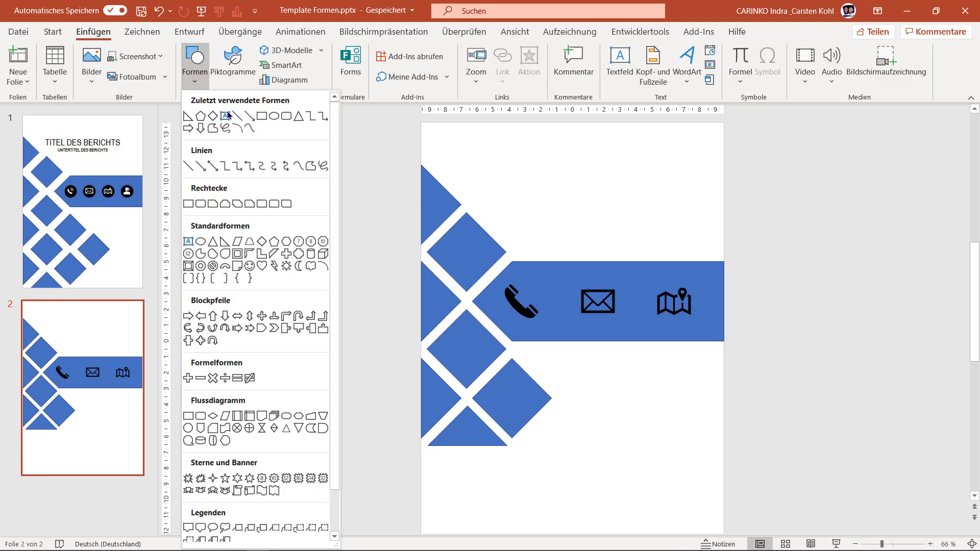
pyautogui.click(200, 242)
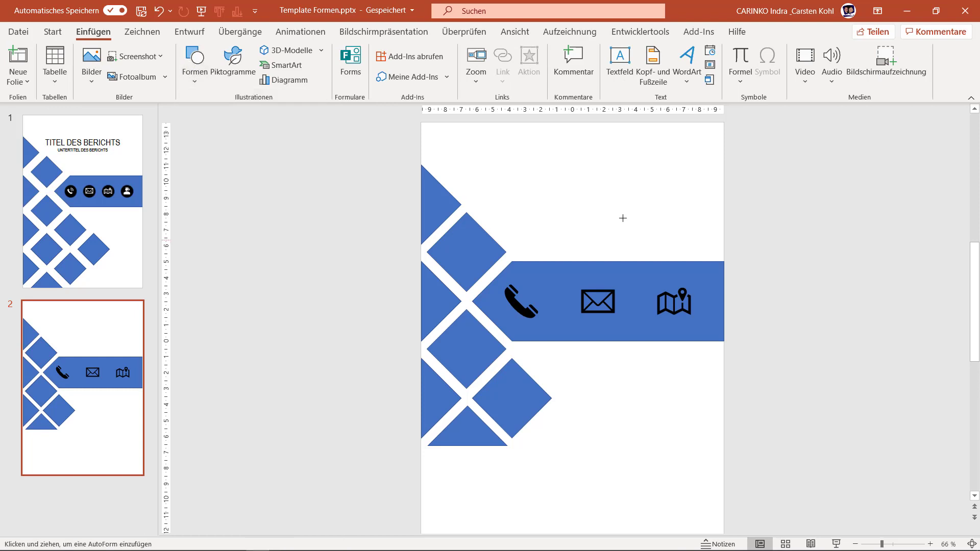
pyautogui.click(547, 202)
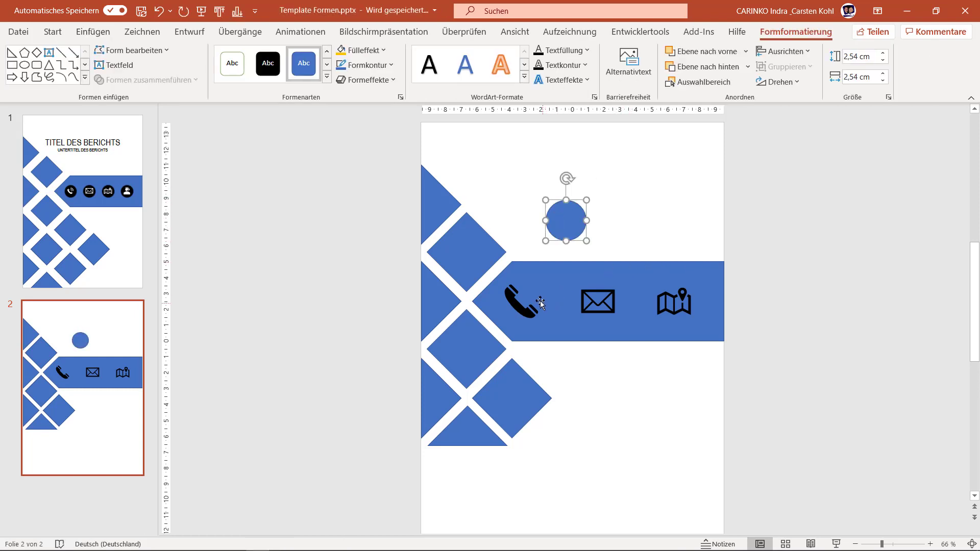
pyautogui.click(515, 310)
pyautogui.click(777, 67)
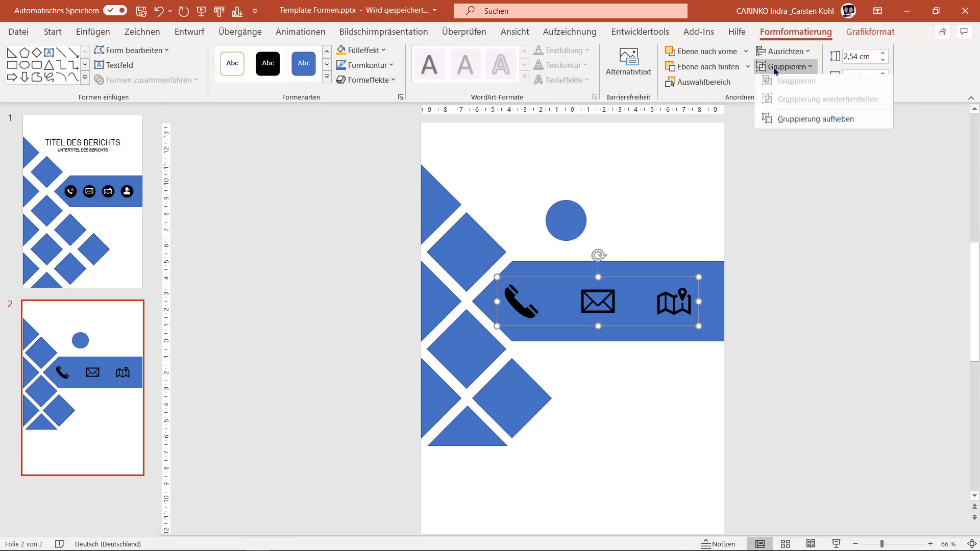
# - Ungroup the icons, then move the phone icon and the blue circle up above the banner
pyautogui.click(775, 124)
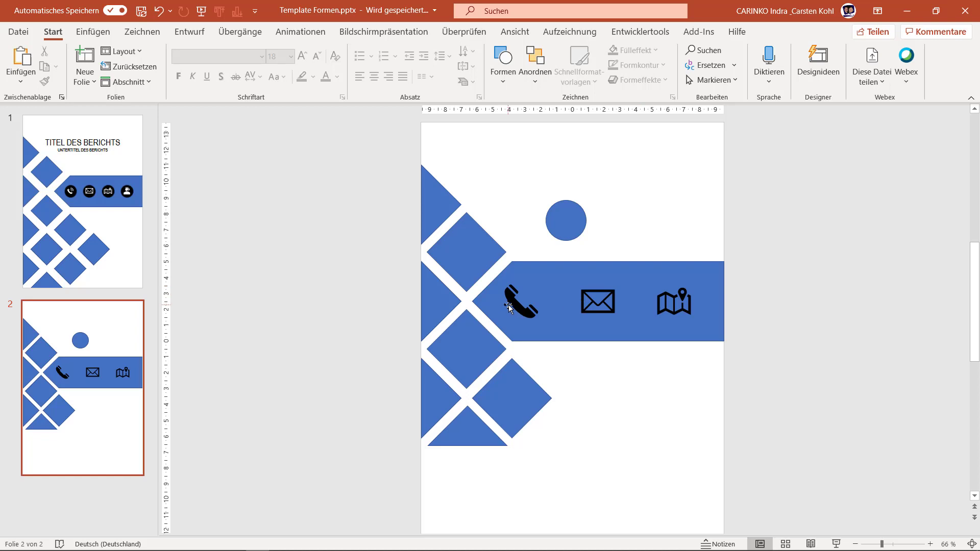
pyautogui.moveTo(515, 304)
pyautogui.mouseDown()
pyautogui.moveTo(558, 222)
pyautogui.moveTo(525, 183)
pyautogui.mouseUp()
pyautogui.click(566, 221)
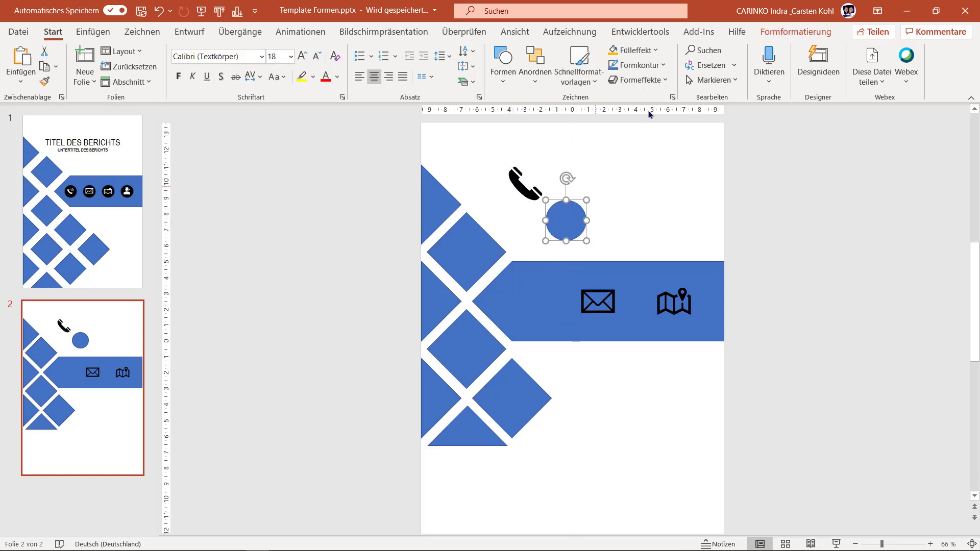
pyautogui.click(803, 33)
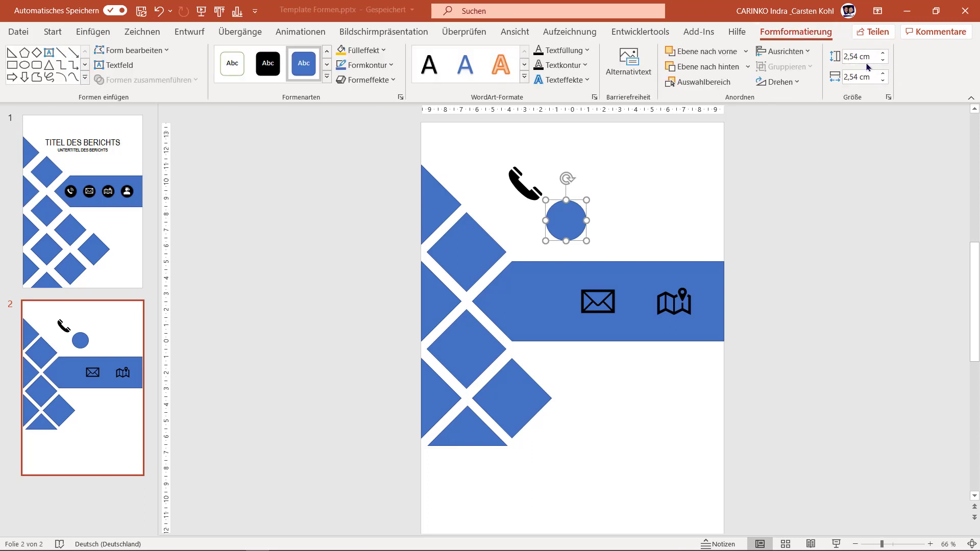
pyautogui.click(528, 188)
pyautogui.click(785, 31)
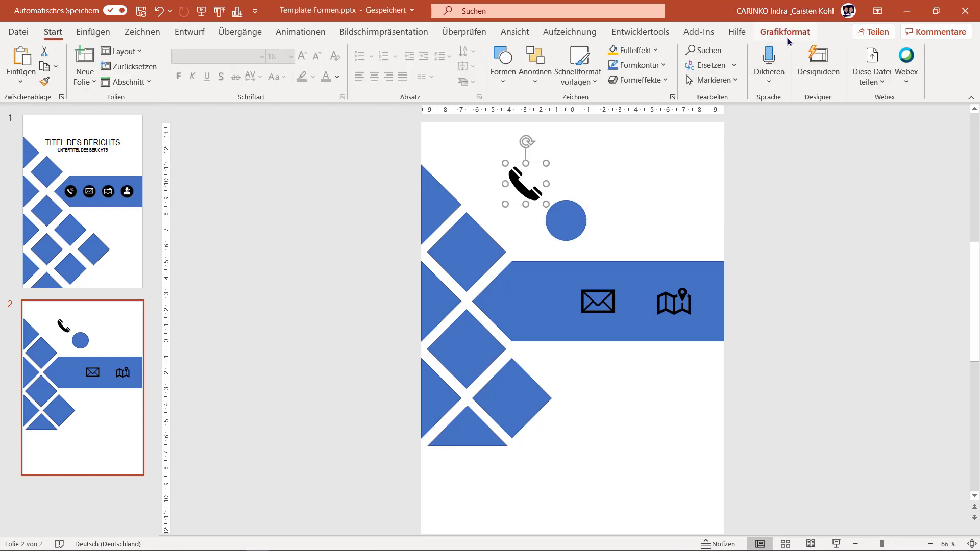
pyautogui.moveTo(565, 219)
pyautogui.mouseDown()
pyautogui.moveTo(555, 177)
pyautogui.moveTo(527, 172)
pyautogui.moveTo(561, 174)
pyautogui.mouseUp()
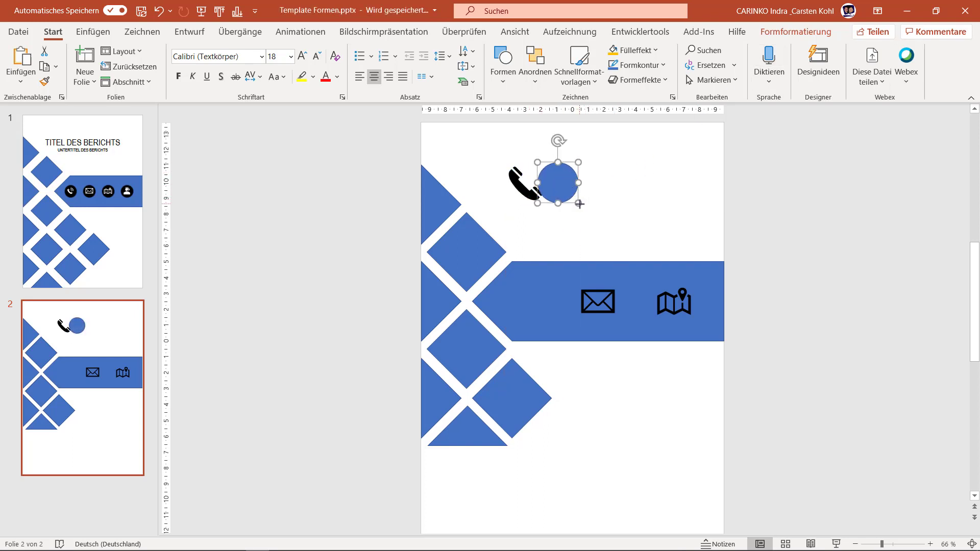
# - Resize the blue circle proportionally to 3,16 cm and move it over the phone icon
pyautogui.moveTo(580, 204); pyautogui.dragTo(592, 218)
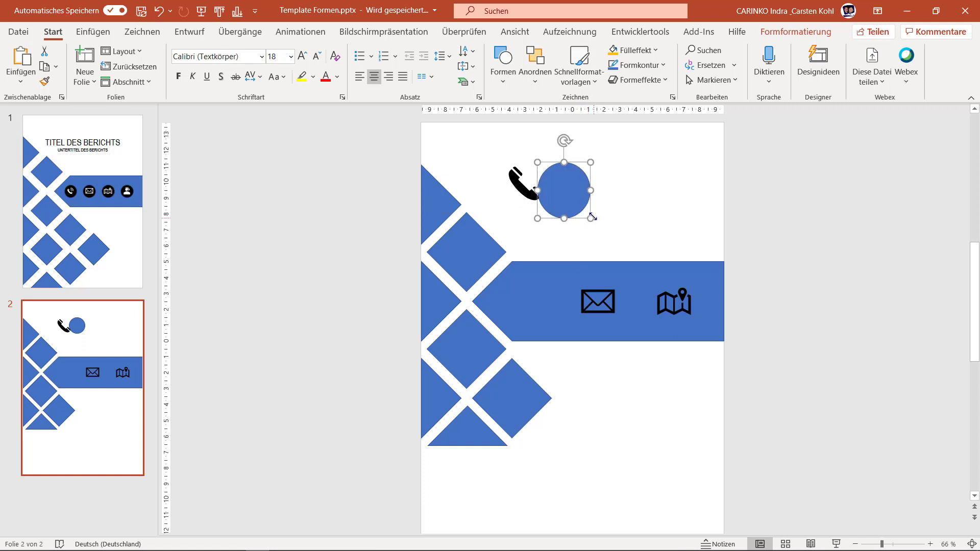
pyautogui.moveTo(591, 215); pyautogui.dragTo(598, 230)
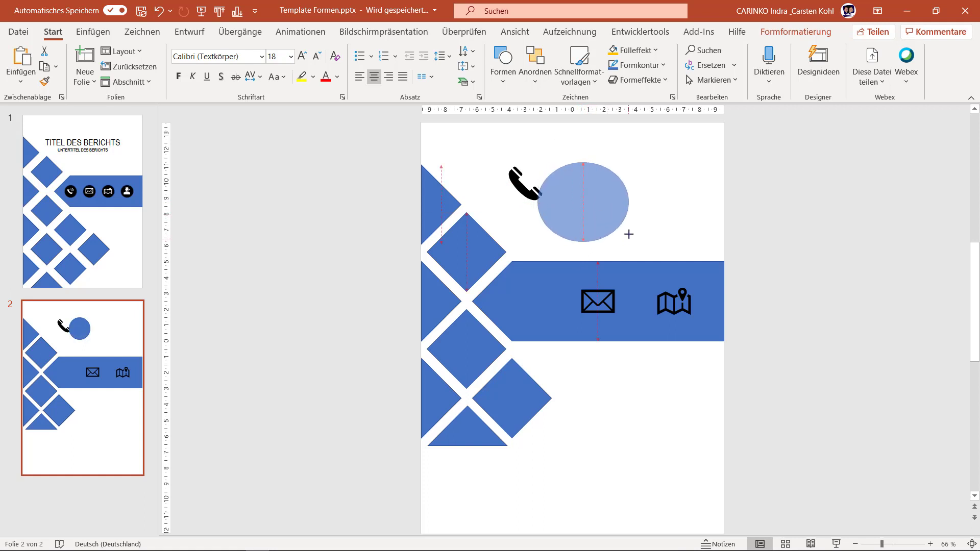
pyautogui.click(157, 11)
pyautogui.click(156, 12)
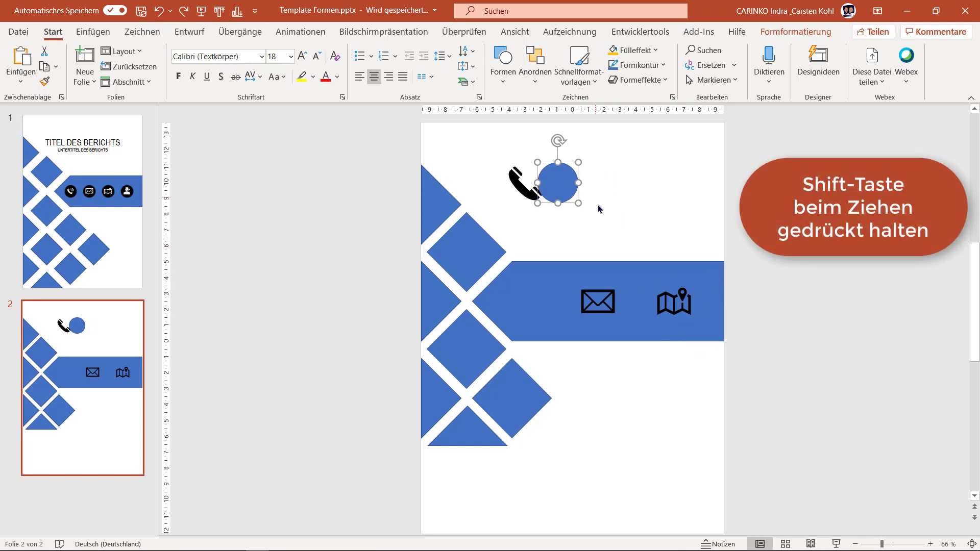
pyautogui.moveTo(582, 205); pyautogui.dragTo(587, 214)
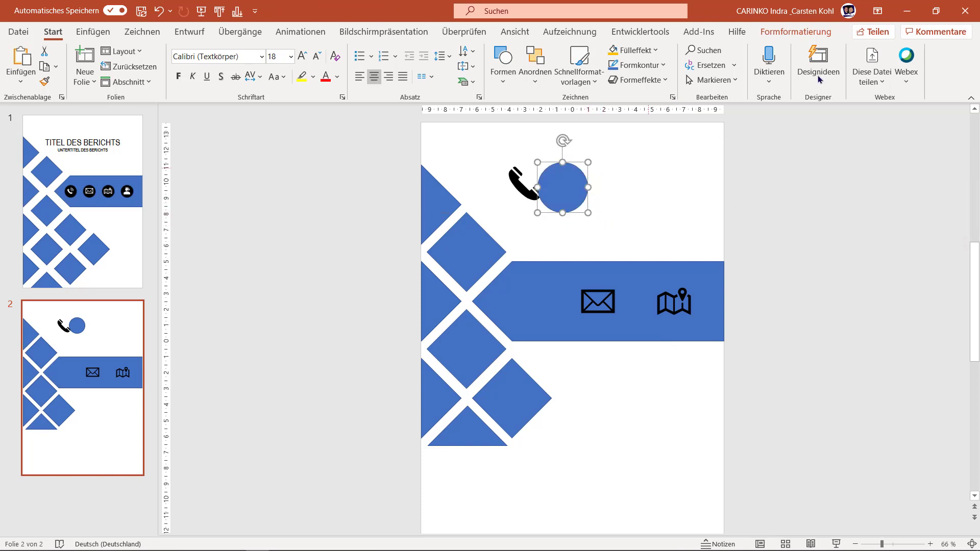
pyautogui.click(796, 31)
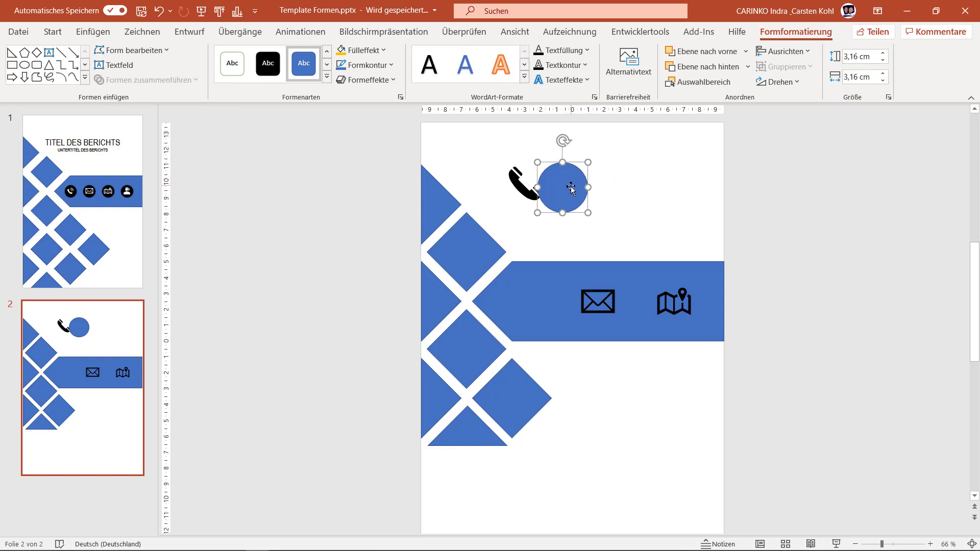
pyautogui.moveTo(563, 187); pyautogui.dragTo(531, 184)
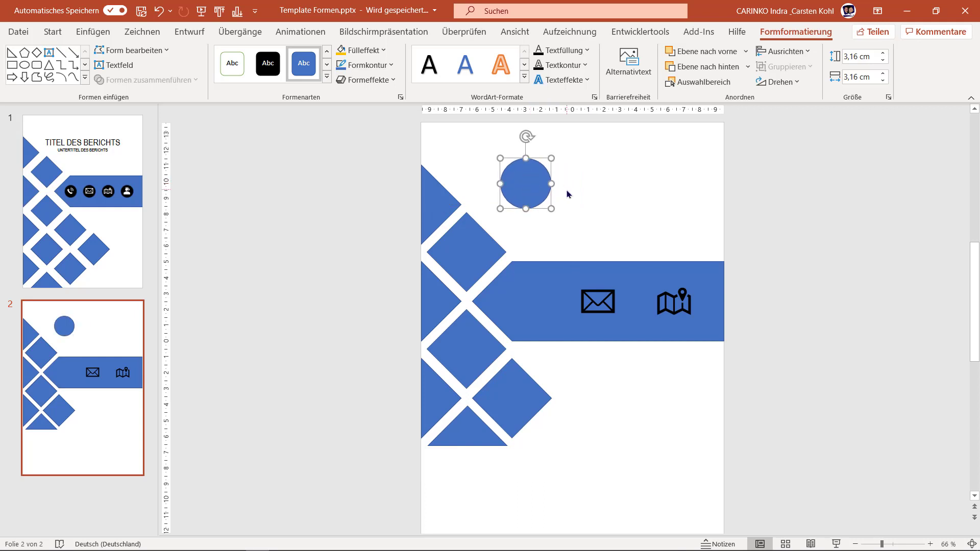
# - Send the blue circle backward so the phone icon shows on top of it
pyautogui.scroll(3, 567, 192)
pyautogui.scroll(2, 558, 198)
pyautogui.scroll(2, 558, 198)
pyautogui.moveTo(486, 256); pyautogui.dragTo(484, 254)
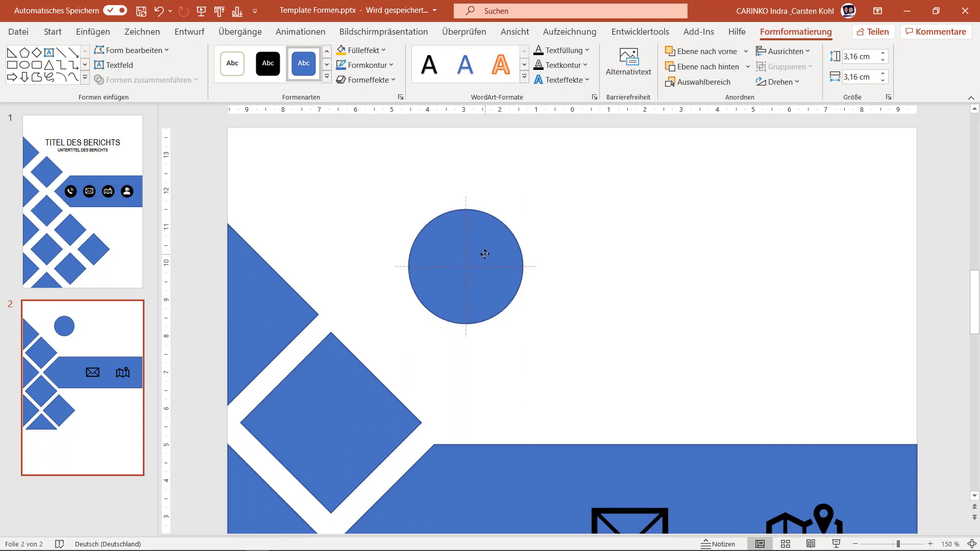
pyautogui.moveTo(484, 254); pyautogui.dragTo(485, 253)
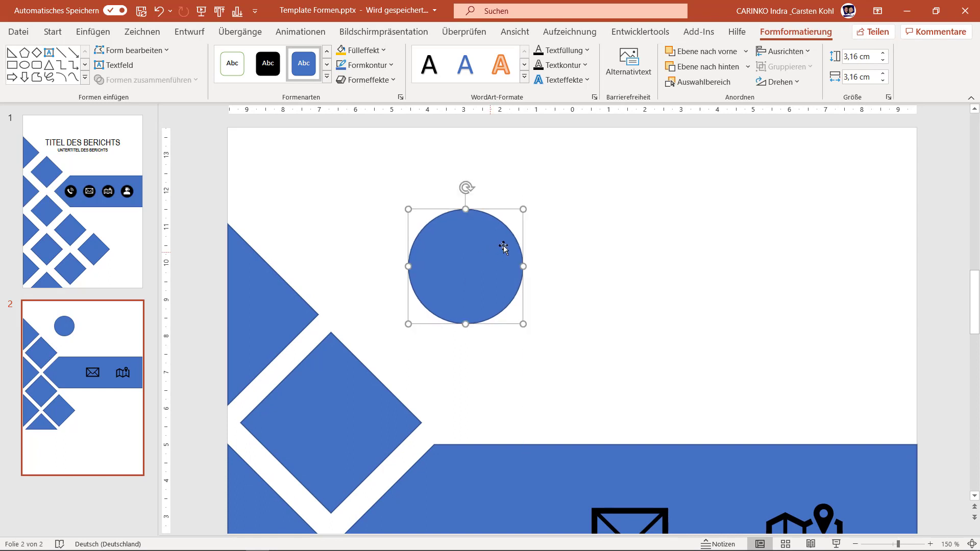
pyautogui.click(710, 70)
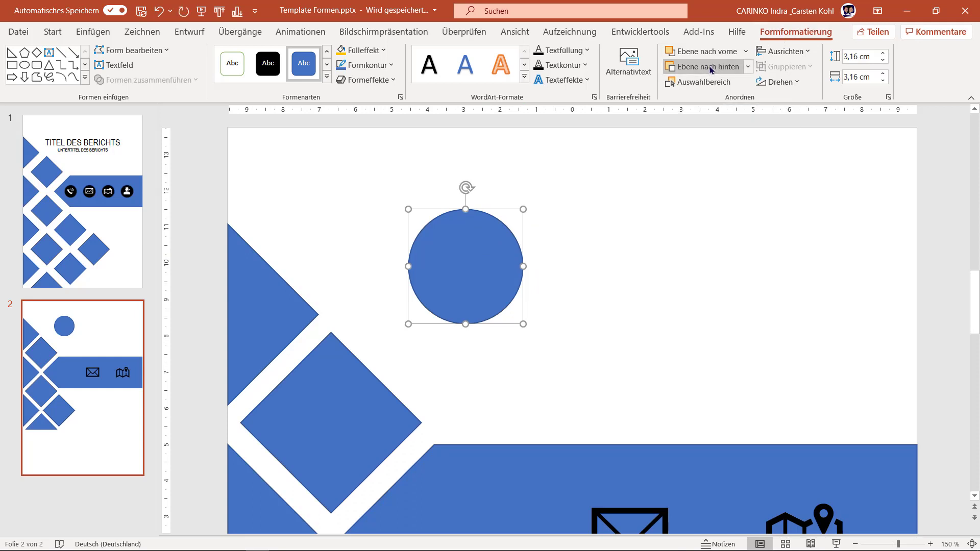
pyautogui.click(710, 70)
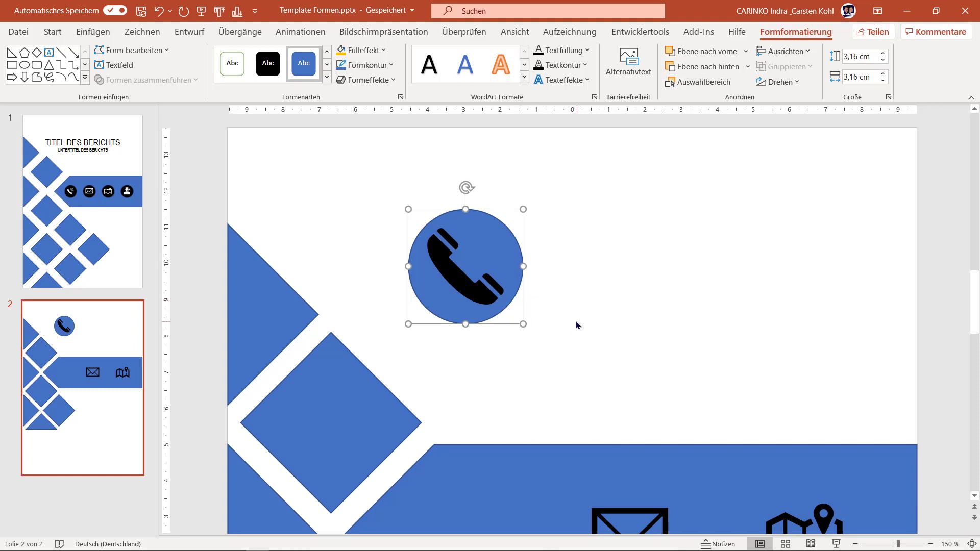
# - Group the blue circle and handset icon into one 3,16 cm by 3,16 cm phone badge
pyautogui.keyDown('shift'); pyautogui.click(465, 287); pyautogui.keyUp('shift')
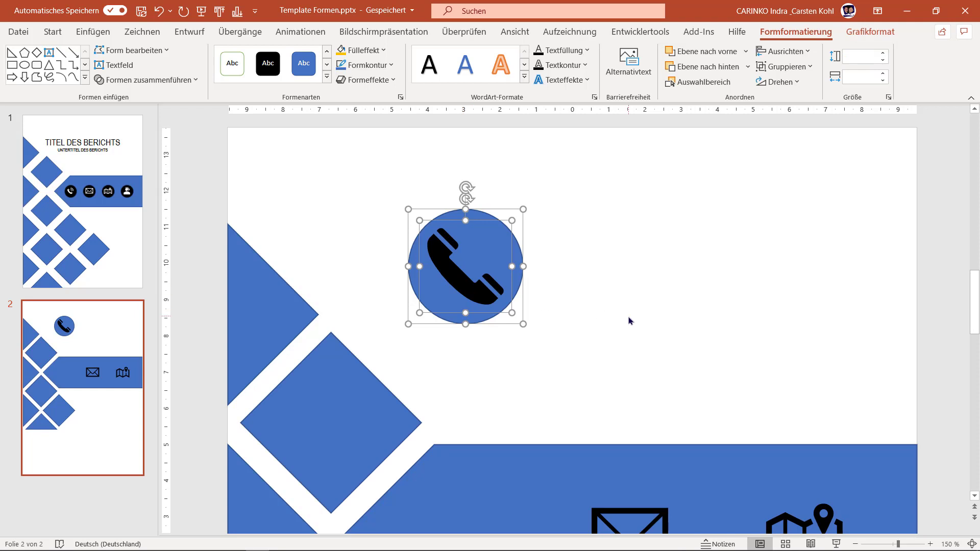
pyautogui.click(143, 81)
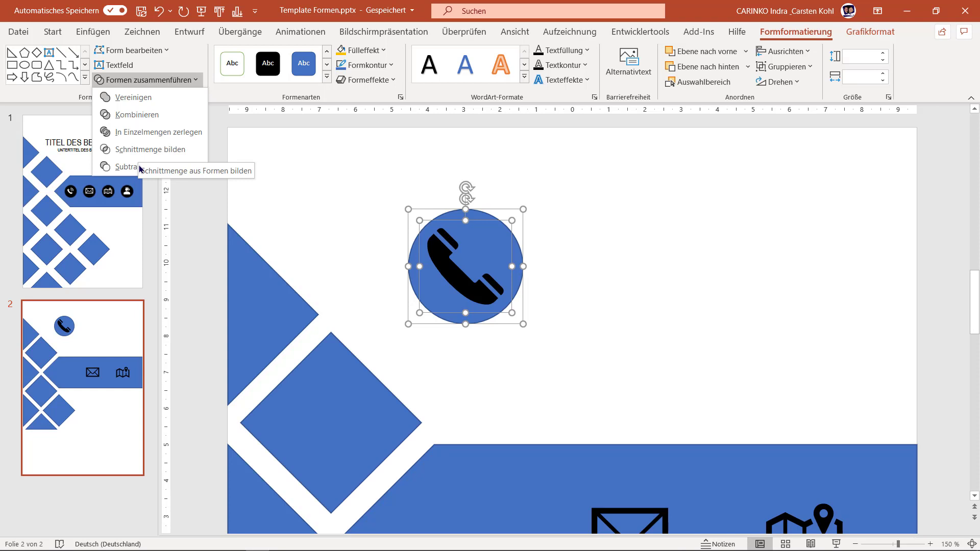
pyautogui.click(783, 68)
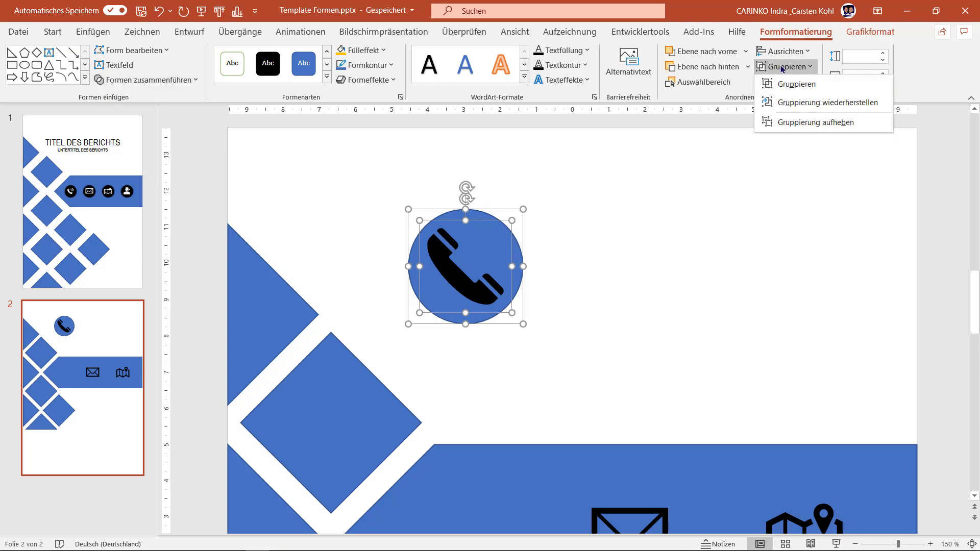
pyautogui.click(784, 84)
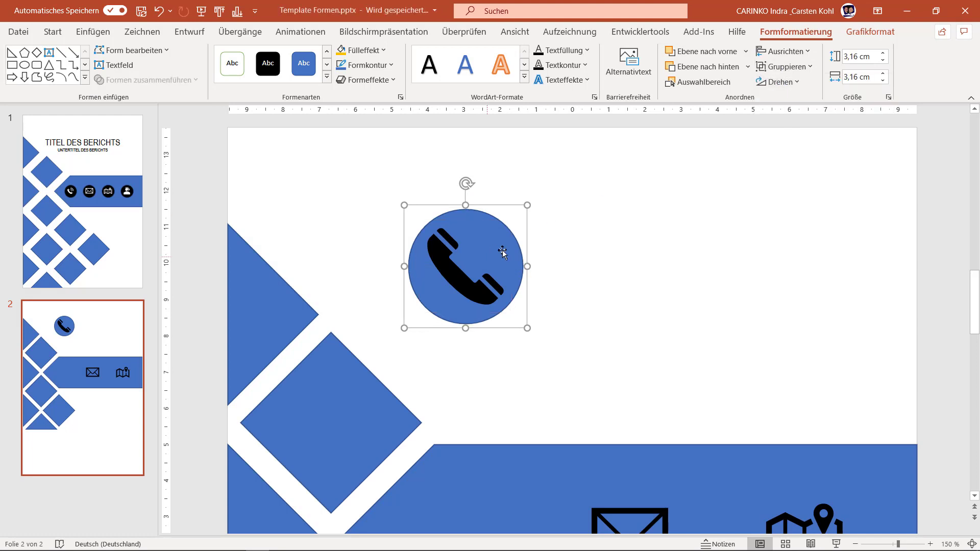
pyautogui.scroll(-3, 579, 290)
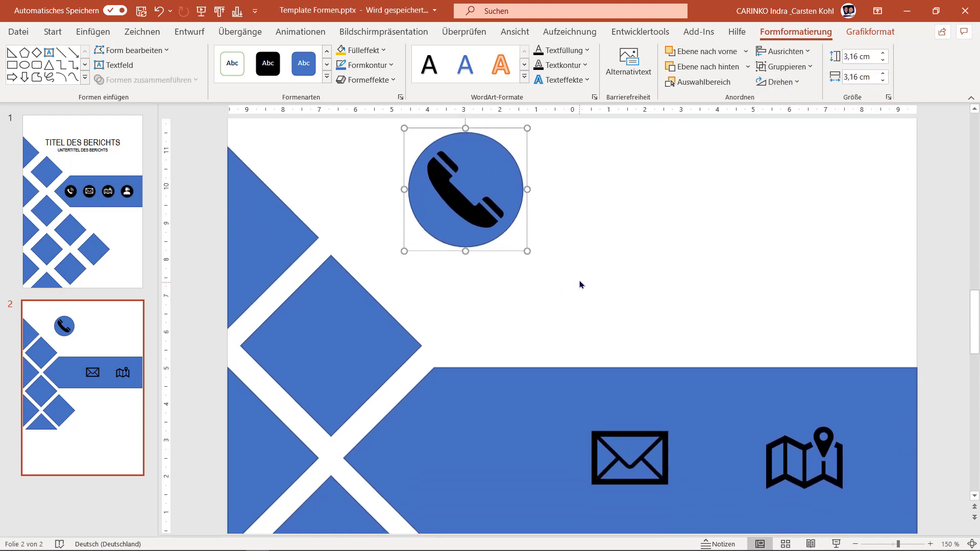
# - Move the grouped phone badge above the blue band, then close the Shapes gallery unused
pyautogui.moveTo(494, 170)
pyautogui.mouseDown()
pyautogui.moveTo(532, 386)
pyautogui.moveTo(520, 441)
pyautogui.mouseUp()
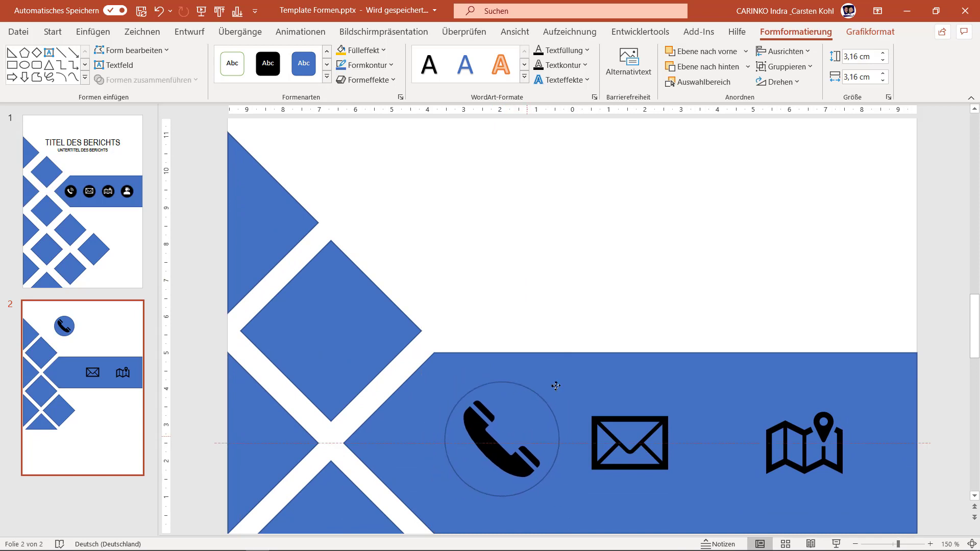
pyautogui.moveTo(520, 442); pyautogui.dragTo(575, 234)
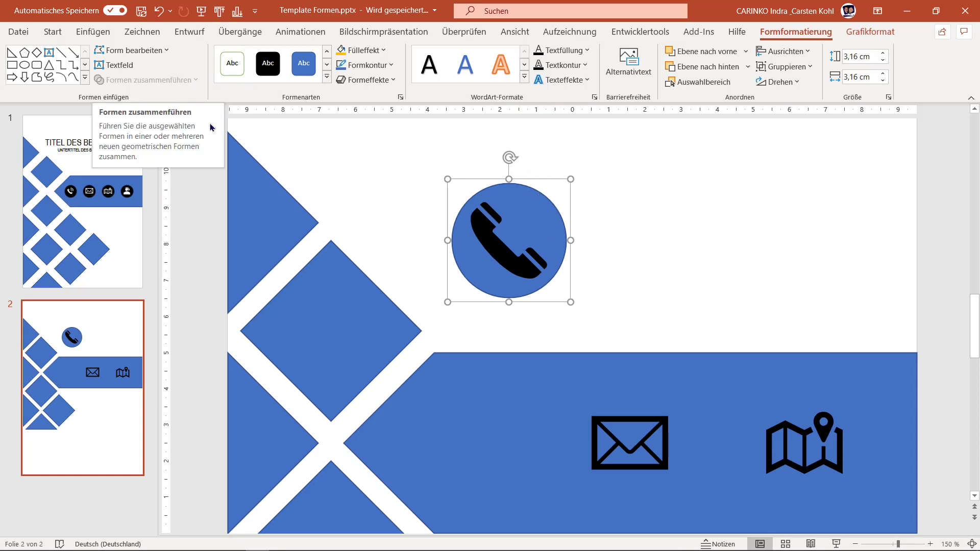
pyautogui.click(93, 32)
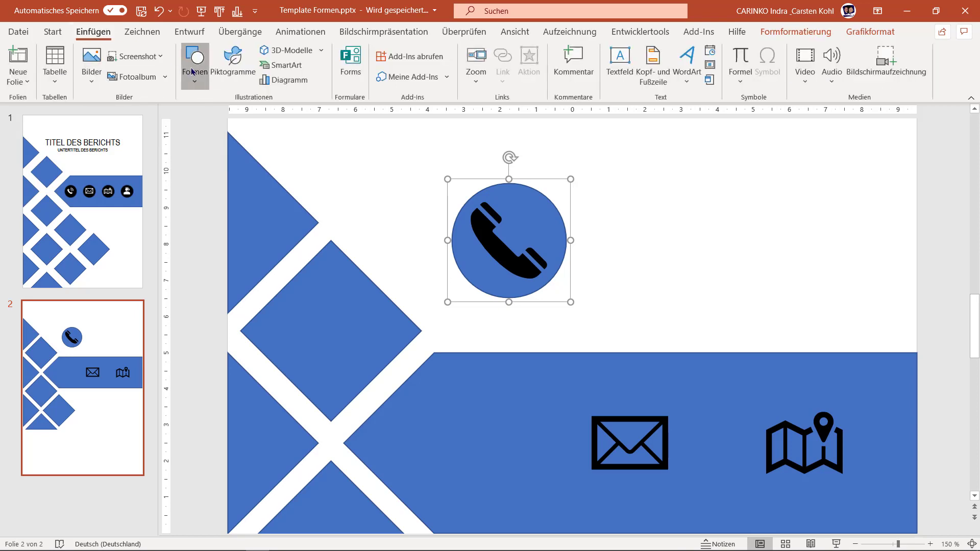
pyautogui.click(193, 72)
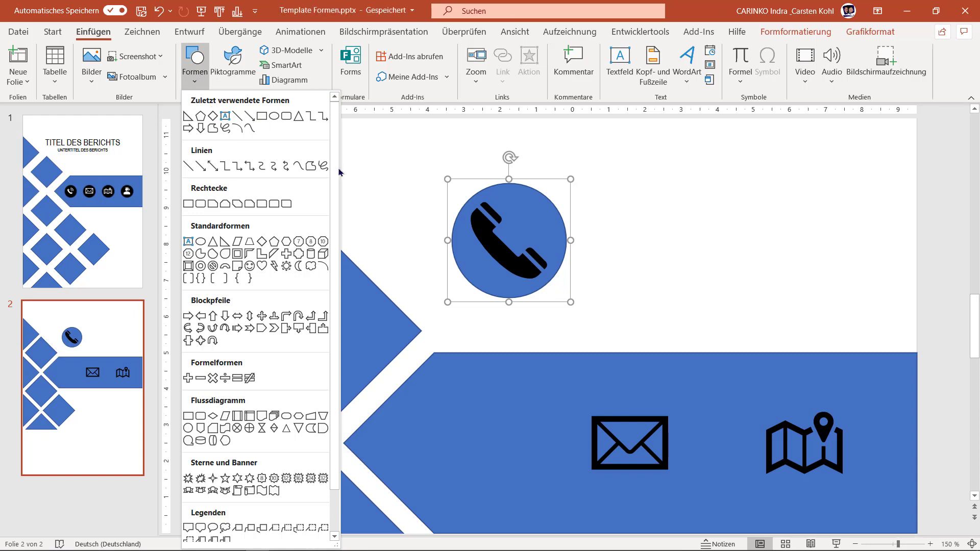
pyautogui.click(414, 231)
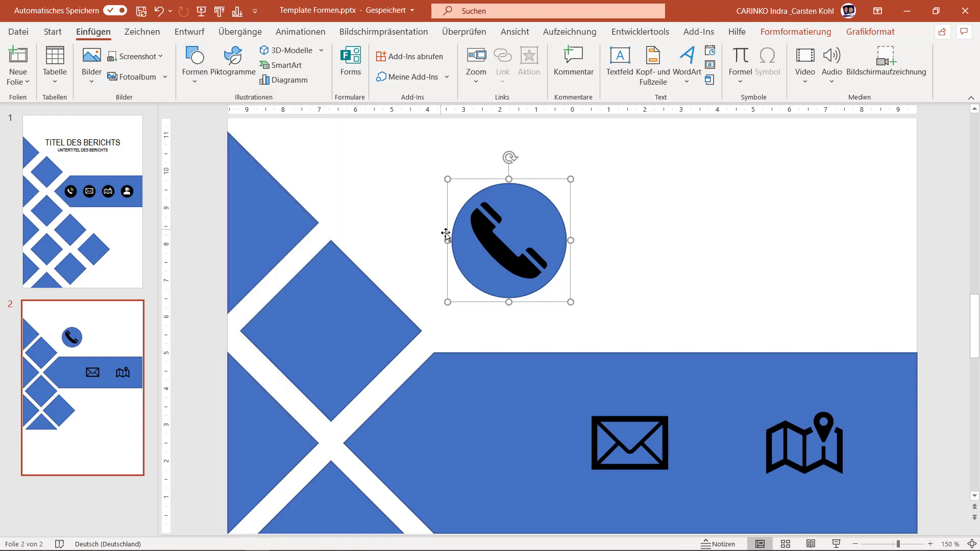
# - Zoom out and switch to cover slide 1
pyautogui.keyDown('ctrl'); pyautogui.scroll(-5, 741, 308); pyautogui.keyUp('ctrl')
pyautogui.keyDown('ctrl'); pyautogui.scroll(-1, 745, 309); pyautogui.keyUp('ctrl')
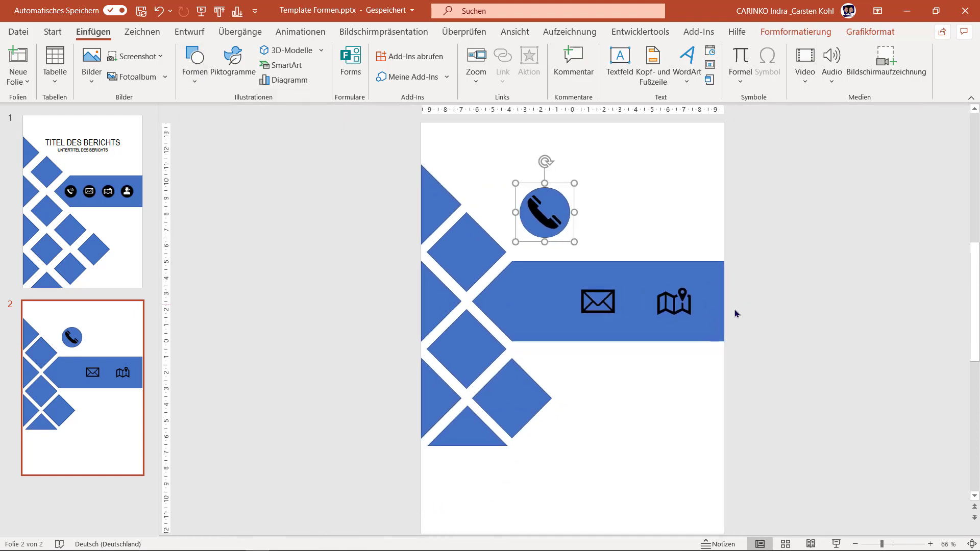
pyautogui.click(88, 261)
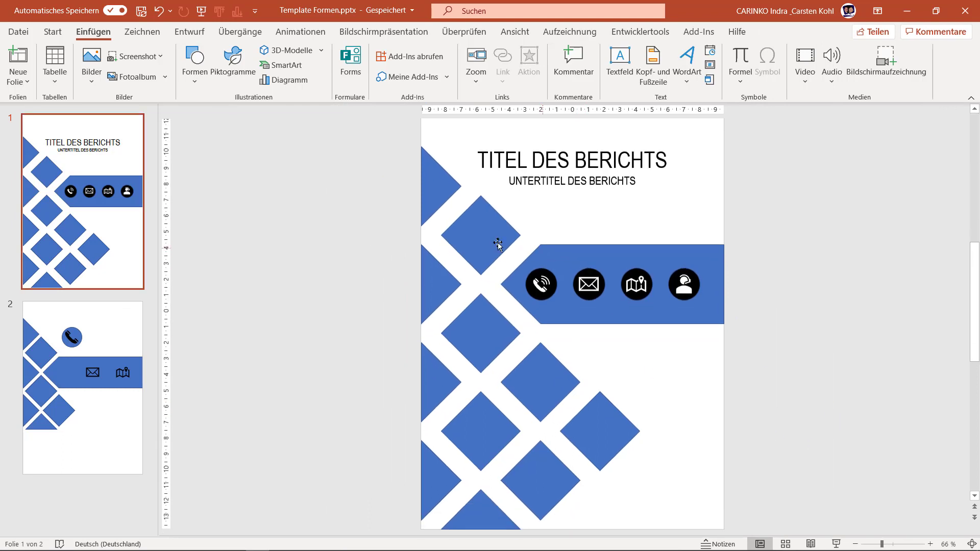
pyautogui.click(495, 241)
pyautogui.click(488, 327)
pyautogui.click(543, 372)
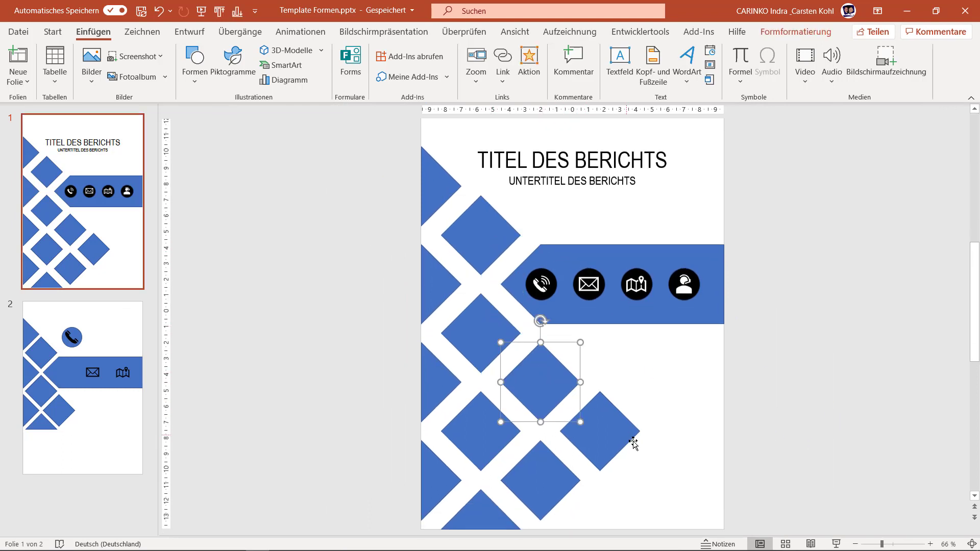
pyautogui.click(582, 256)
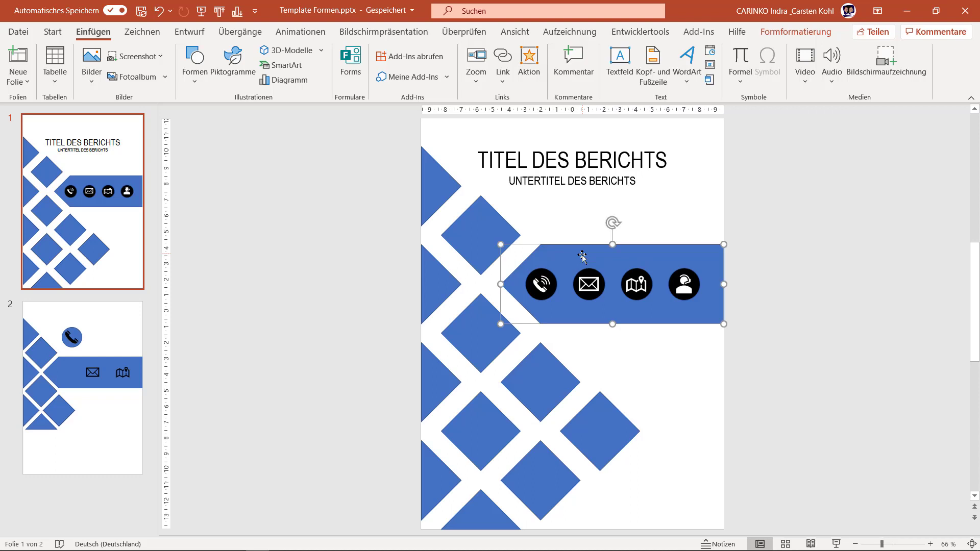
pyautogui.click(588, 280)
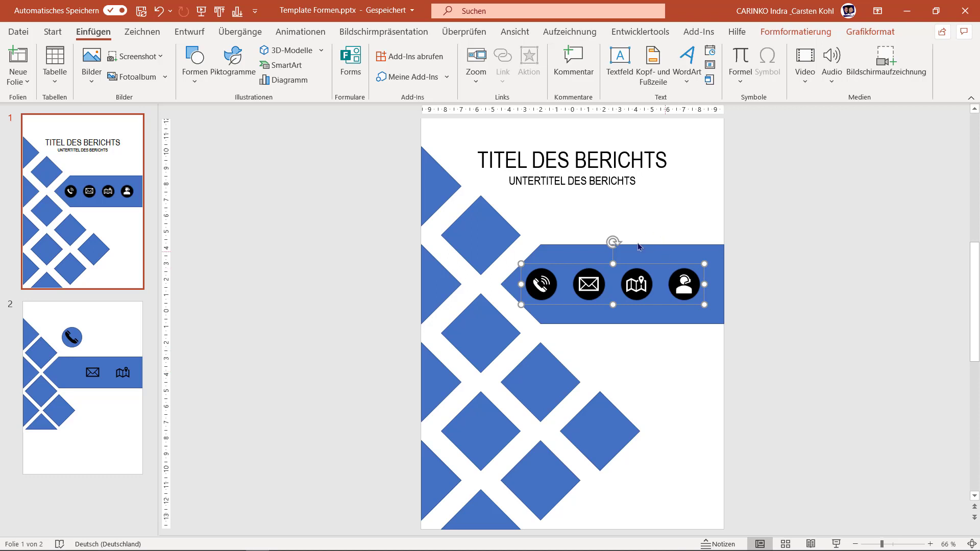
pyautogui.click(823, 391)
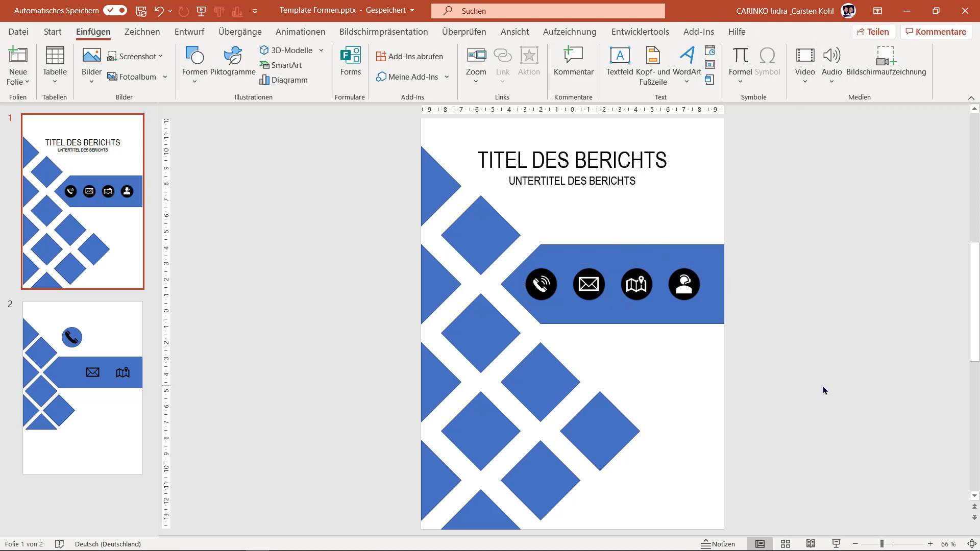
pyautogui.click(110, 245)
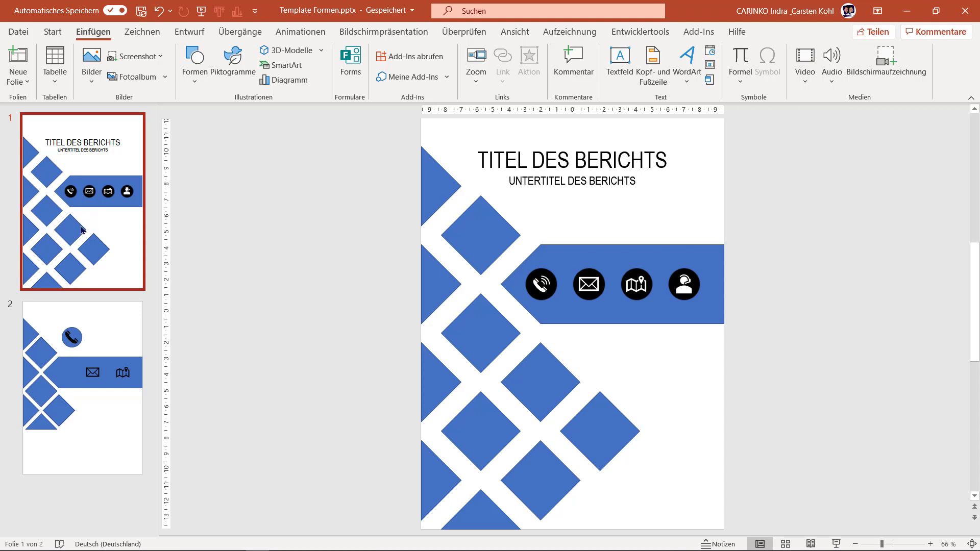
# - Duplicate the cover slide with Ctrl+D to get three slides, then reselect slide 1
pyautogui.hotkey('ctrl', 'd')
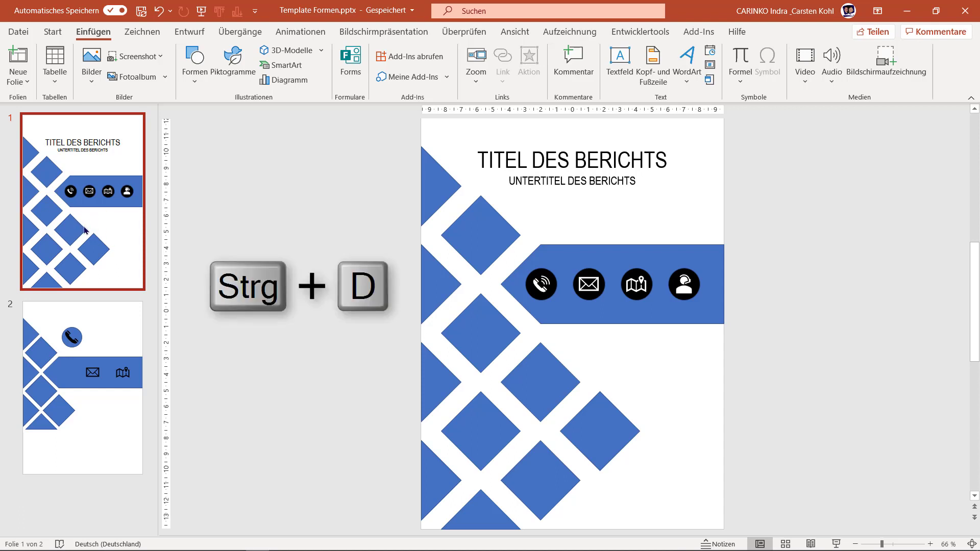
pyautogui.hotkey('ctrl', 'd')
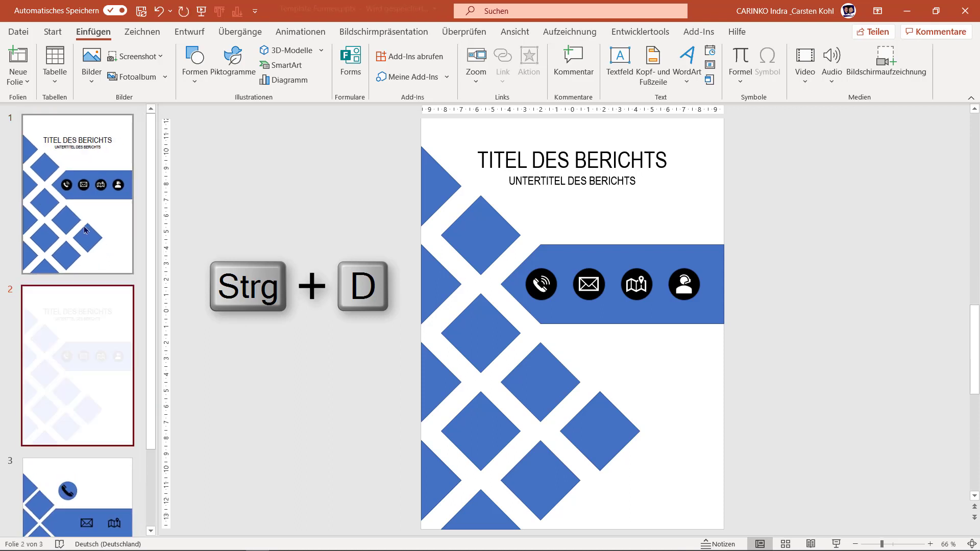
pyautogui.click(87, 230)
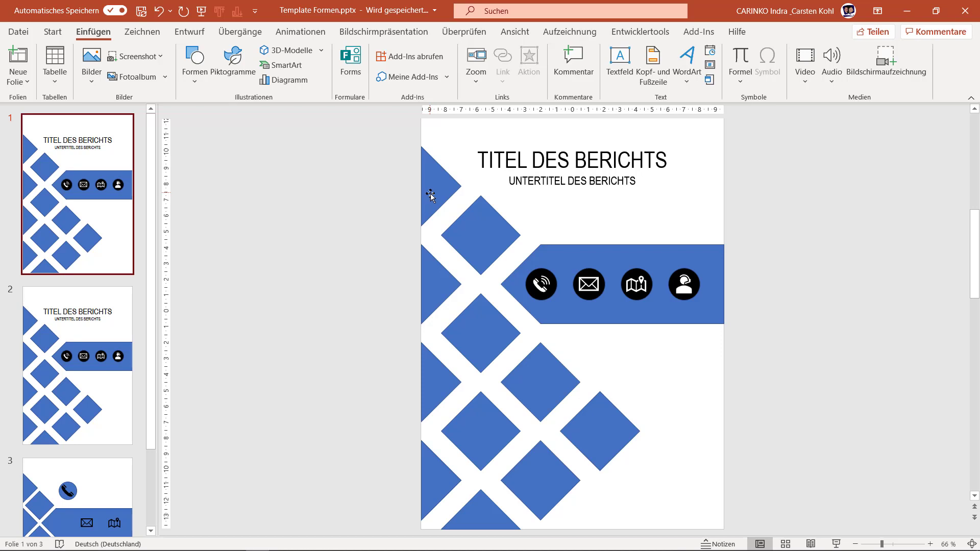
# - Select the top-left triangle, left-edge triangle and four blue diamonds together
pyautogui.click(430, 196)
pyautogui.keyDown('shift'); pyautogui.click(483, 256); pyautogui.keyUp('shift')
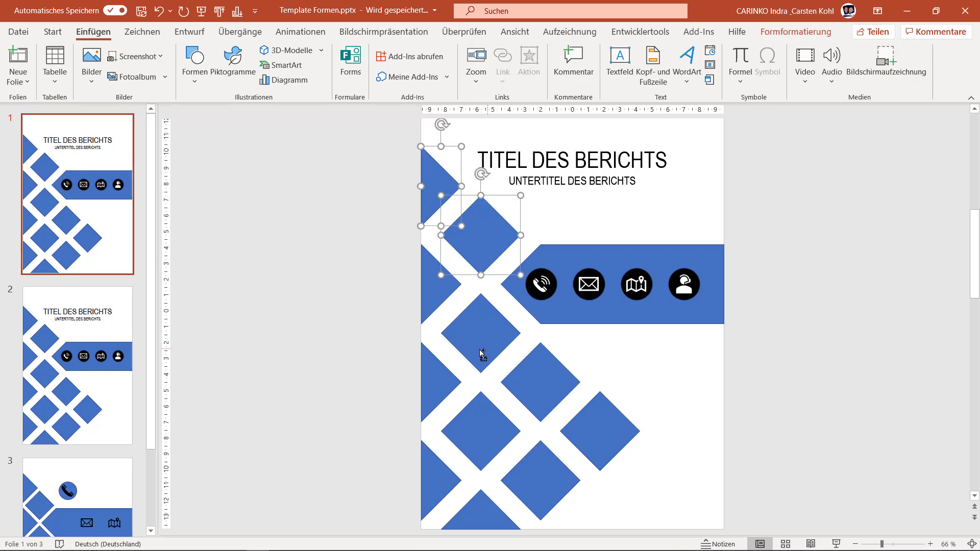
pyautogui.keyDown('shift'); pyautogui.click(442, 375); pyautogui.keyUp('shift')
pyautogui.keyDown('shift'); pyautogui.click(537, 390); pyautogui.keyUp('shift')
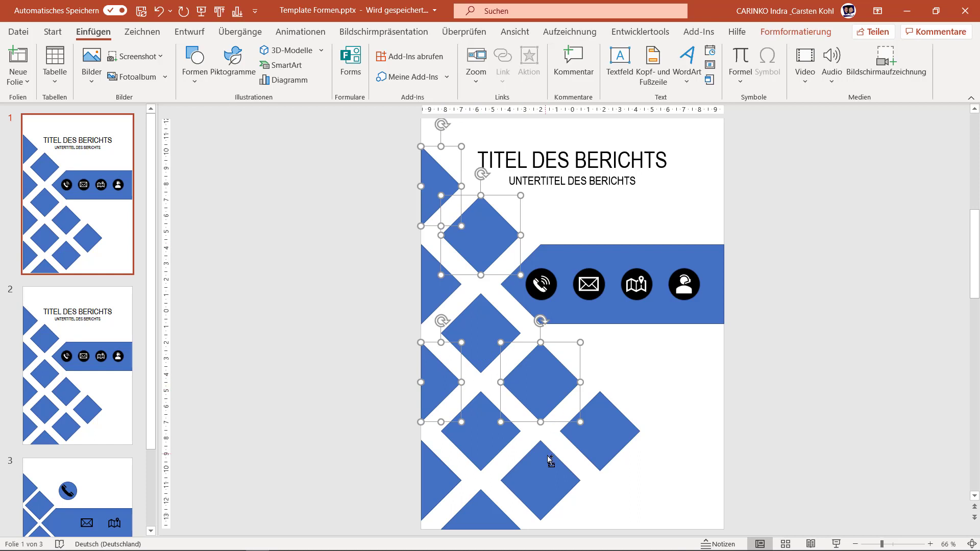
pyautogui.keyDown('shift'); pyautogui.click(599, 433); pyautogui.keyUp('shift')
pyautogui.keyDown('shift'); pyautogui.click(488, 509); pyautogui.keyUp('shift')
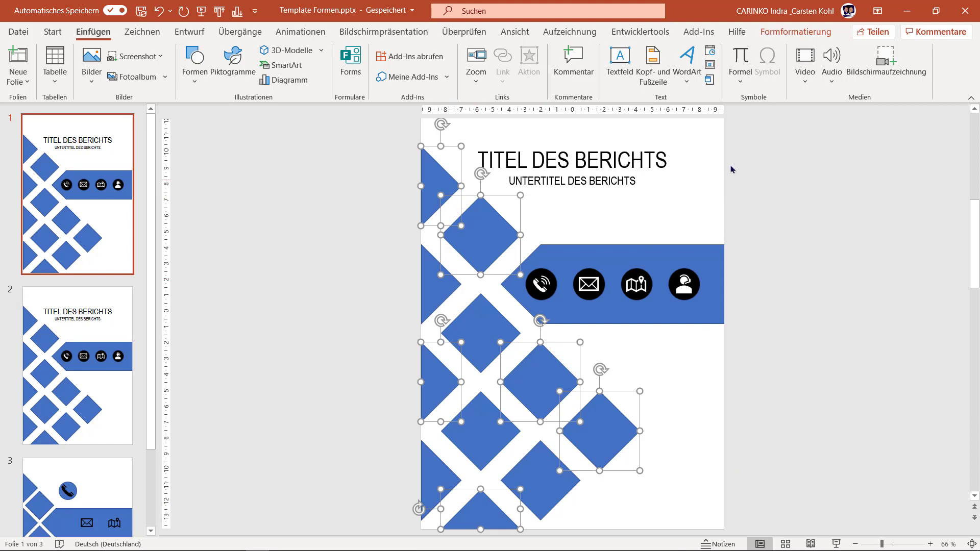
pyautogui.click(795, 33)
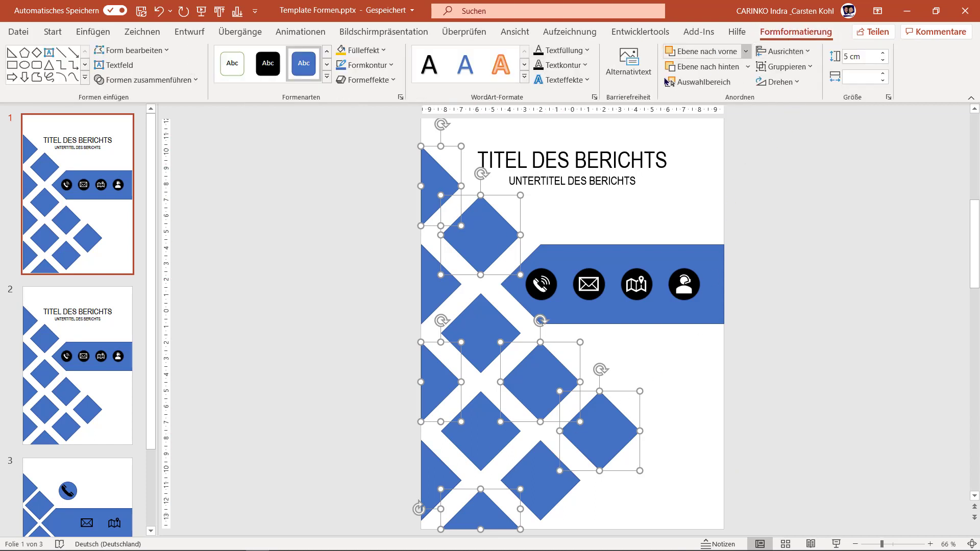
pyautogui.click(153, 82)
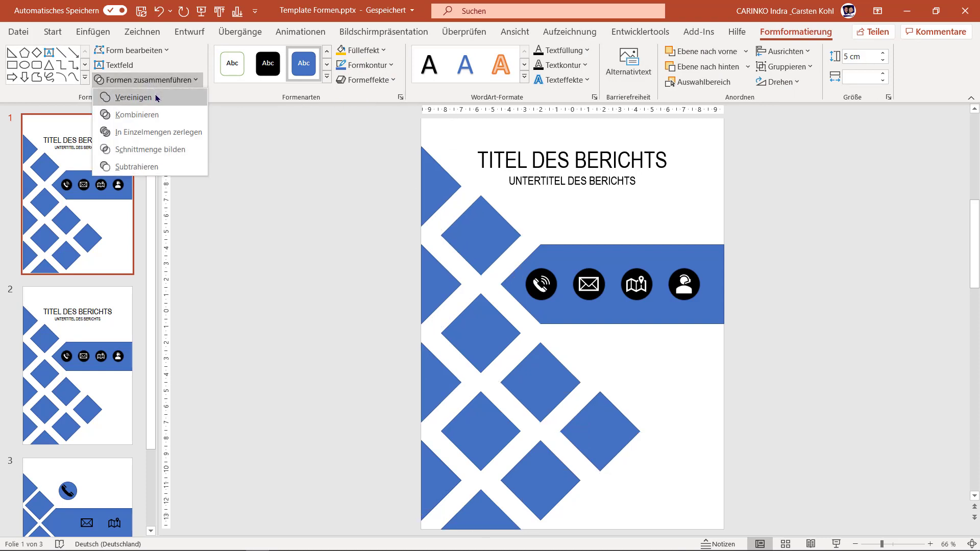
pyautogui.click(157, 98)
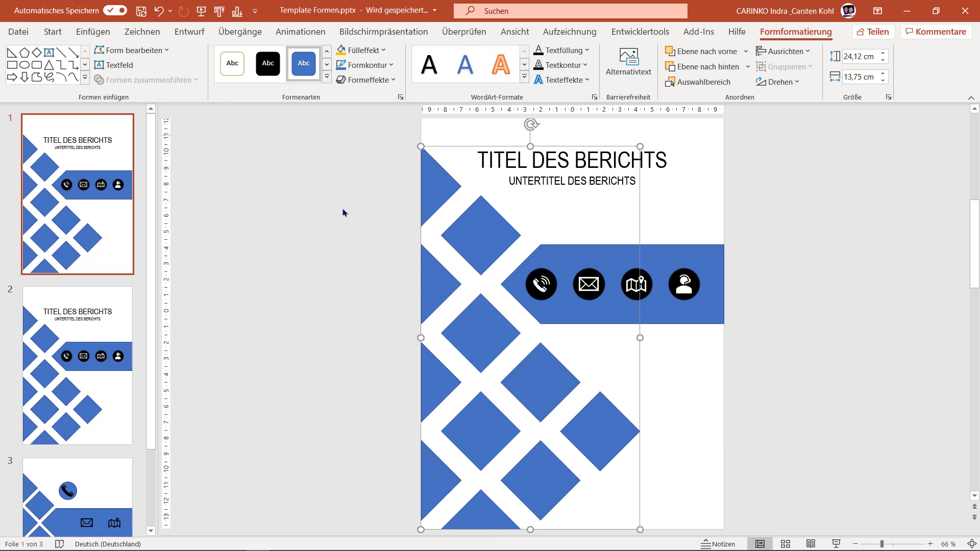
pyautogui.click(432, 287)
pyautogui.click(492, 331)
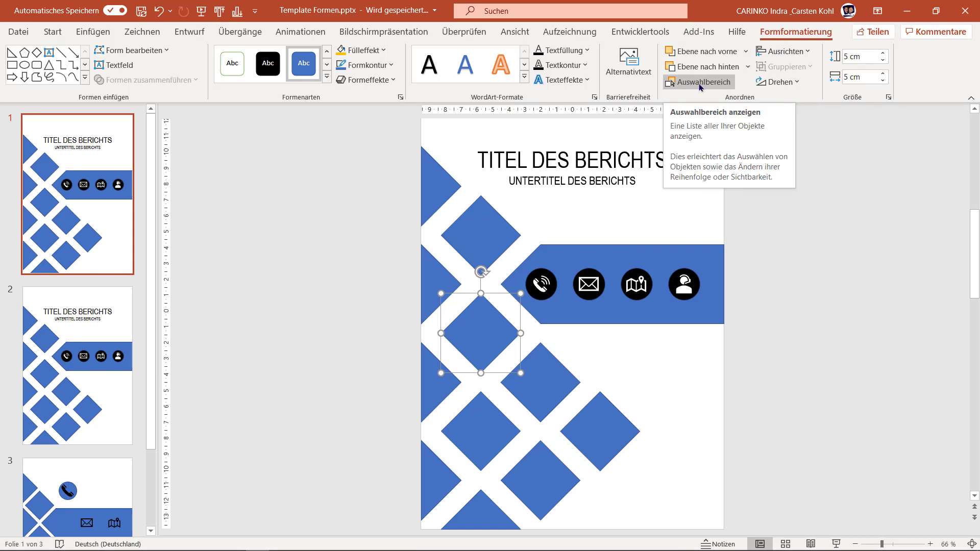
# - In the Selection pane, hide and reshow the icon group, subtitle and title to identify them
pyautogui.click(700, 83)
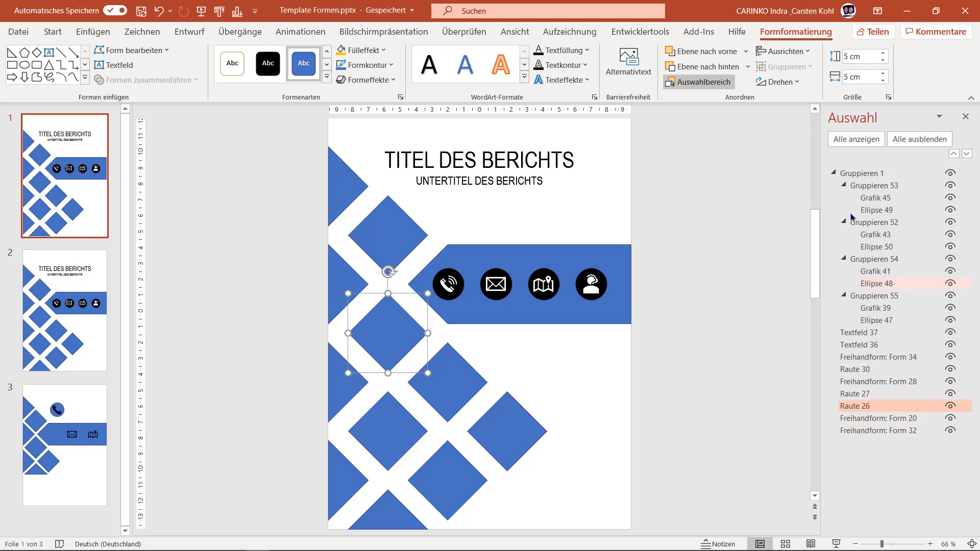
pyautogui.click(951, 174)
pyautogui.click(952, 173)
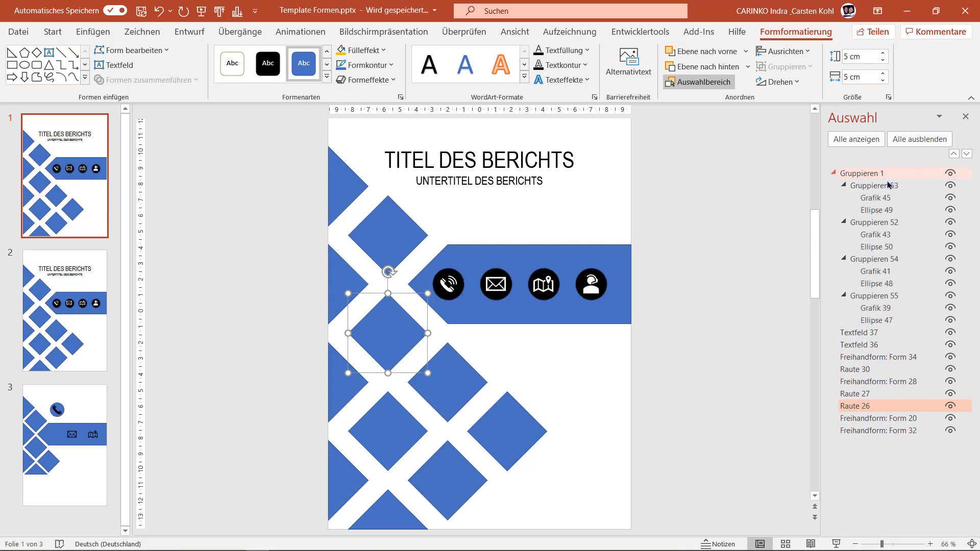
pyautogui.click(834, 174)
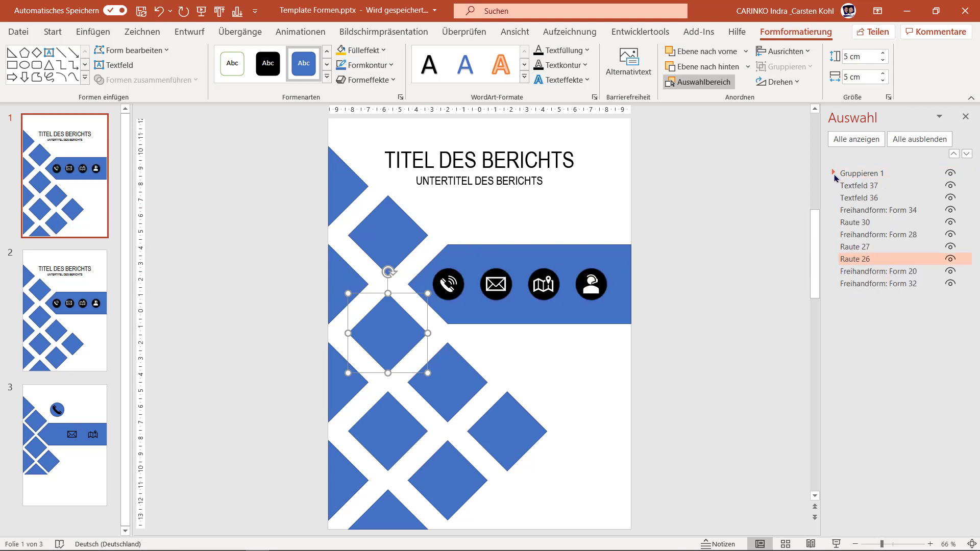
pyautogui.click(949, 186)
pyautogui.click(949, 186)
pyautogui.click(950, 198)
pyautogui.click(950, 198)
# - Rename the title and subtitle entries, typing names beginning 'Ti' and 'Untertitel'
pyautogui.click(874, 199)
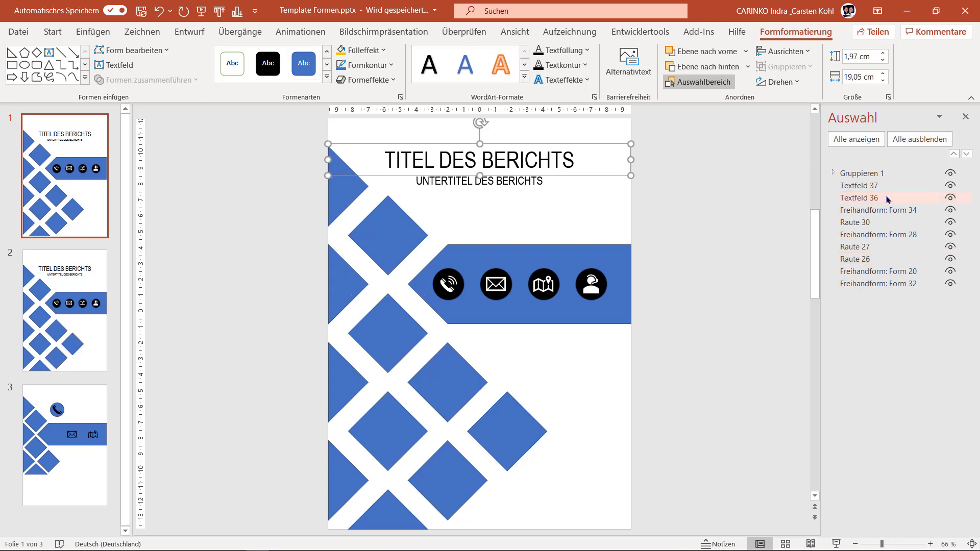
pyautogui.click(873, 200)
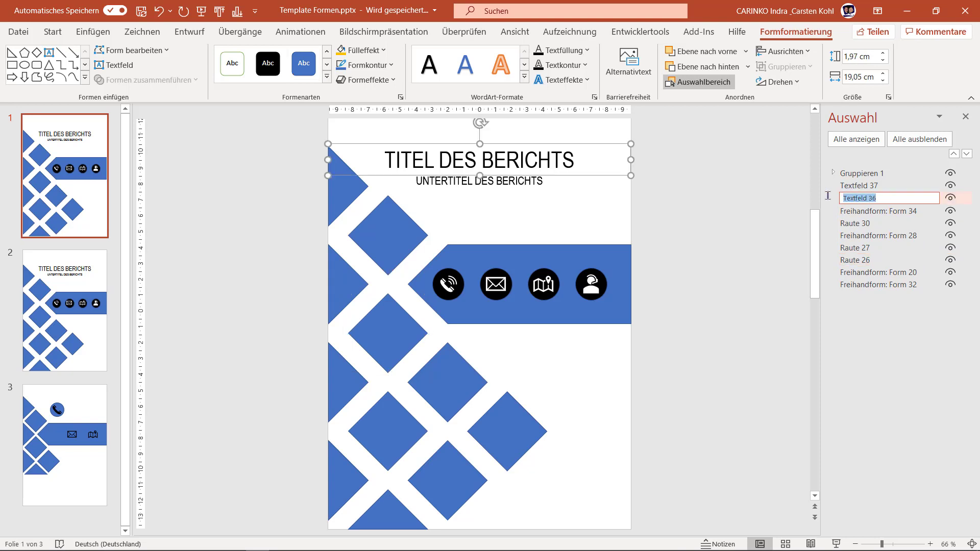
pyautogui.write('Titel')
pyautogui.click(871, 187)
pyautogui.click(871, 186)
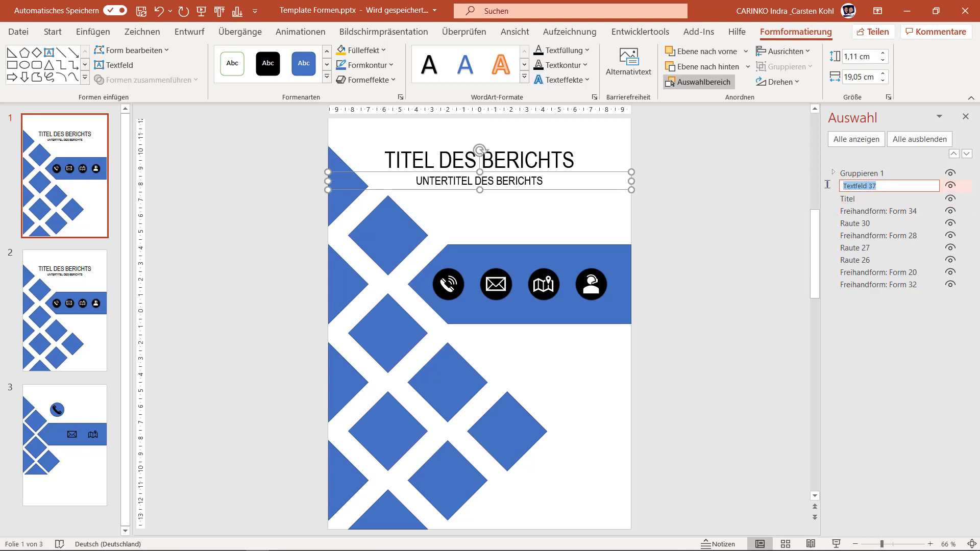
pyautogui.write('Untertitel')
# - Rename the icon group to 'Piktogramme', then hide blue band Form 34 to identify it
pyautogui.click(878, 173)
pyautogui.click(878, 173)
pyautogui.moveTo(888, 173); pyautogui.dragTo(828, 173)
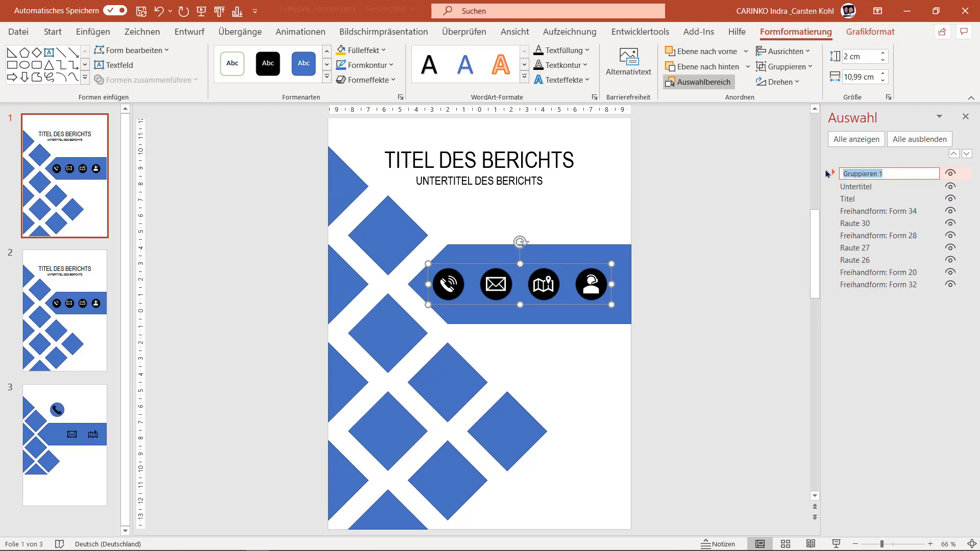
pyautogui.write('Piktogramme')
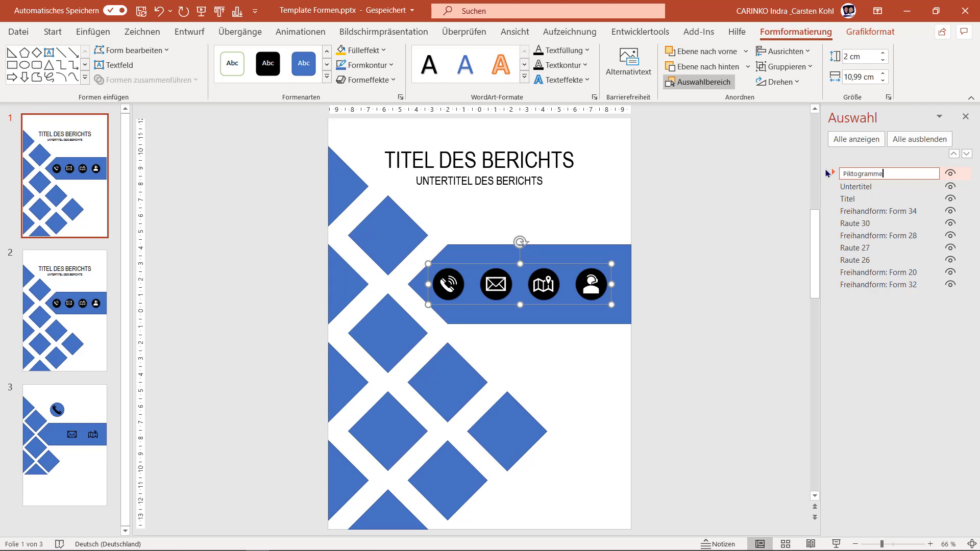
pyautogui.click(888, 209)
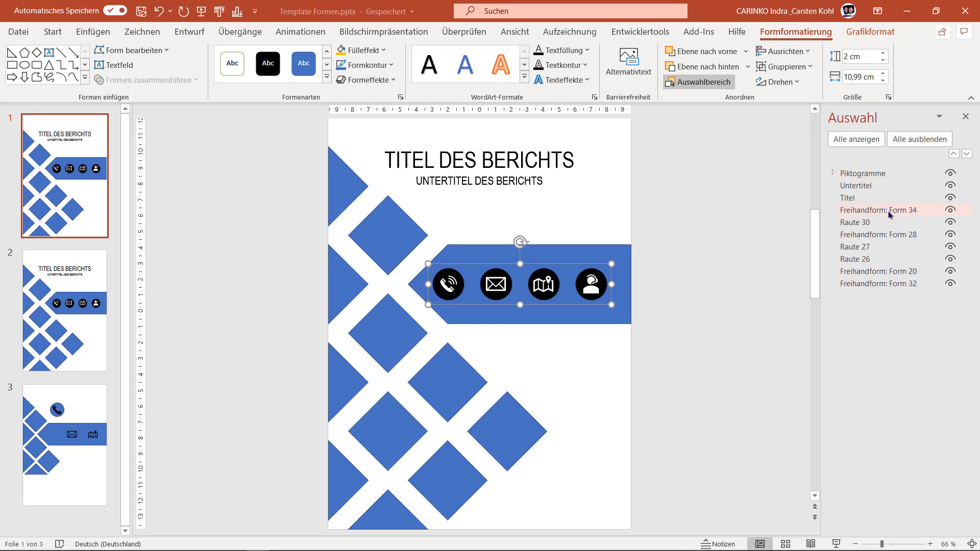
pyautogui.click(950, 210)
# - Reshow the blue band and toggle Raute 30, 27 and 26 to see which diamonds they are
pyautogui.click(950, 210)
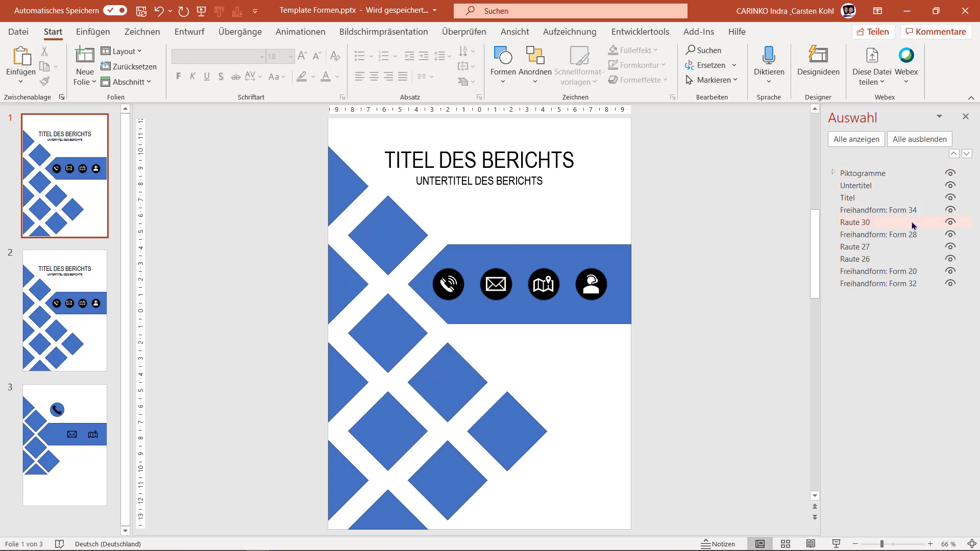
pyautogui.click(950, 222)
pyautogui.click(951, 223)
pyautogui.click(951, 246)
pyautogui.click(951, 247)
pyautogui.click(952, 261)
pyautogui.click(952, 260)
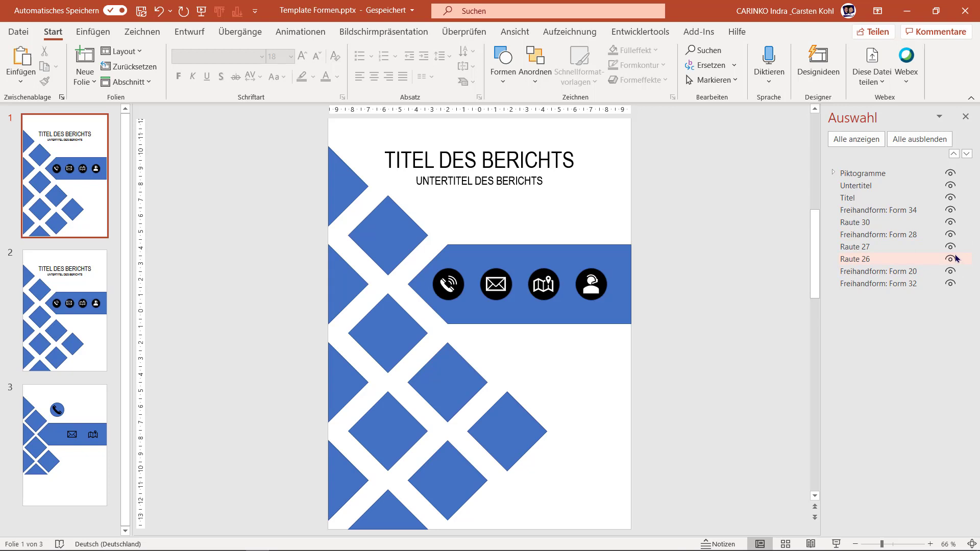
# - Check the blue band Form 34, then hide the diamond pattern Freihandform: Form 32
pyautogui.click(569, 249)
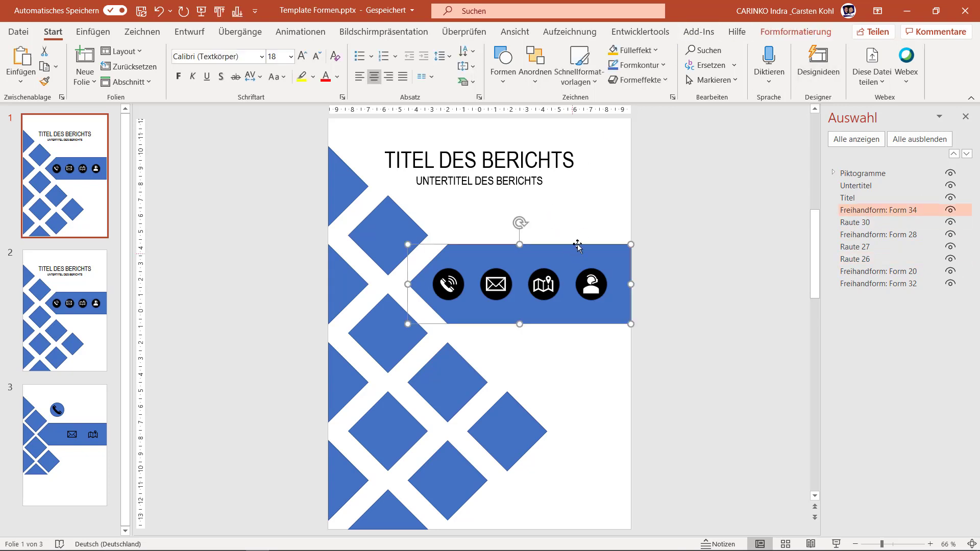
pyautogui.click(794, 32)
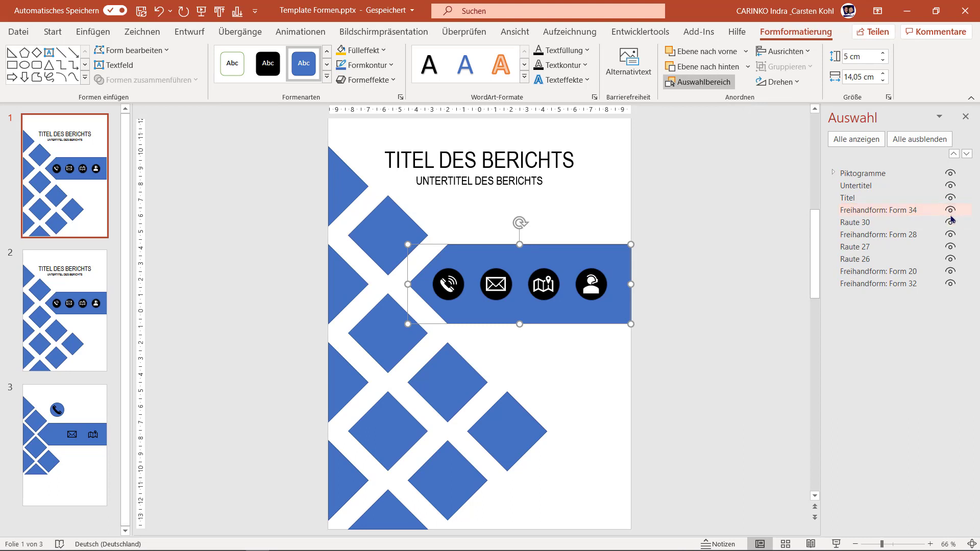
pyautogui.click(951, 211)
pyautogui.click(951, 212)
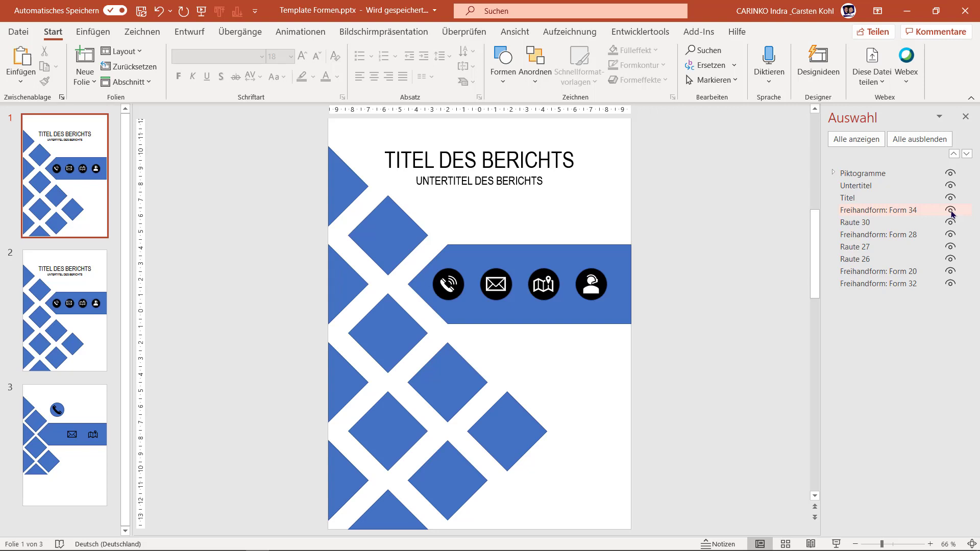
pyautogui.click(950, 284)
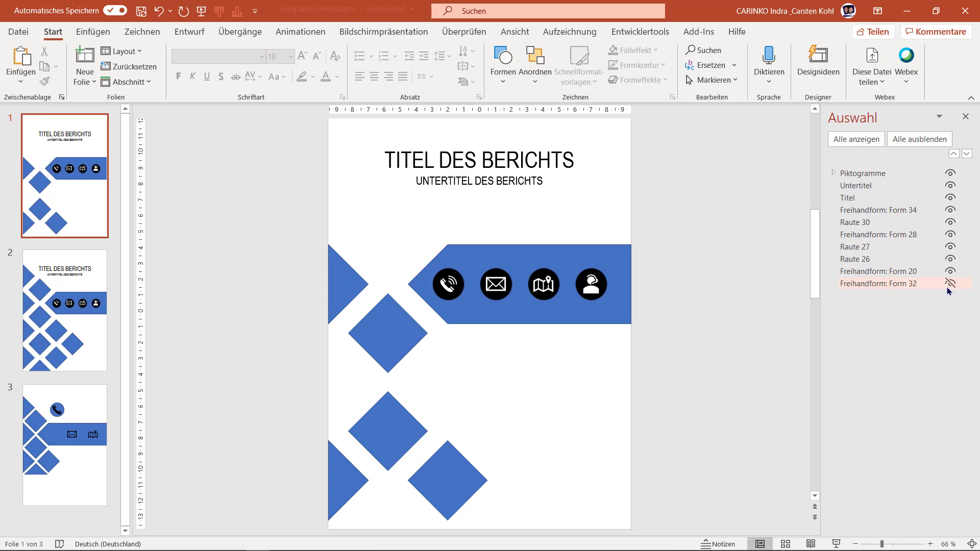
pyautogui.click(951, 284)
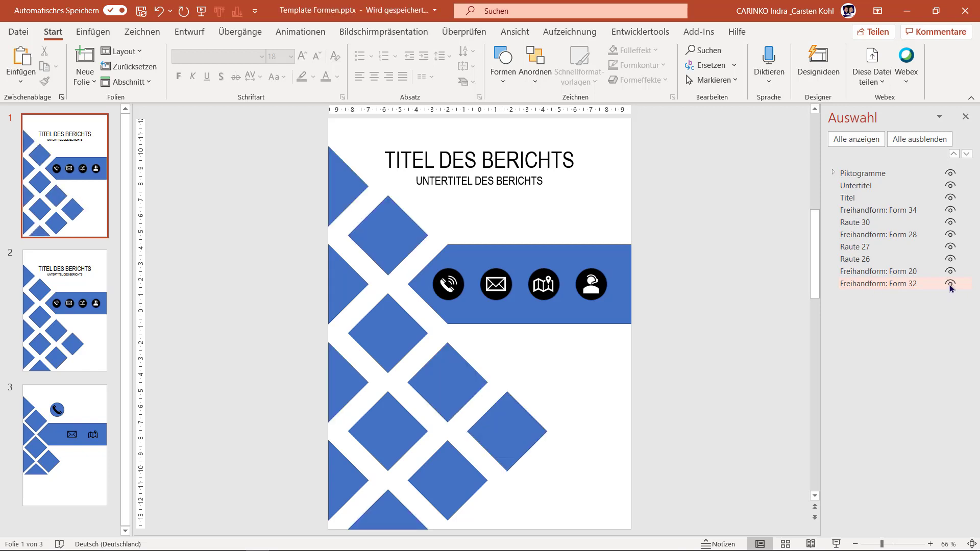
pyautogui.click(950, 284)
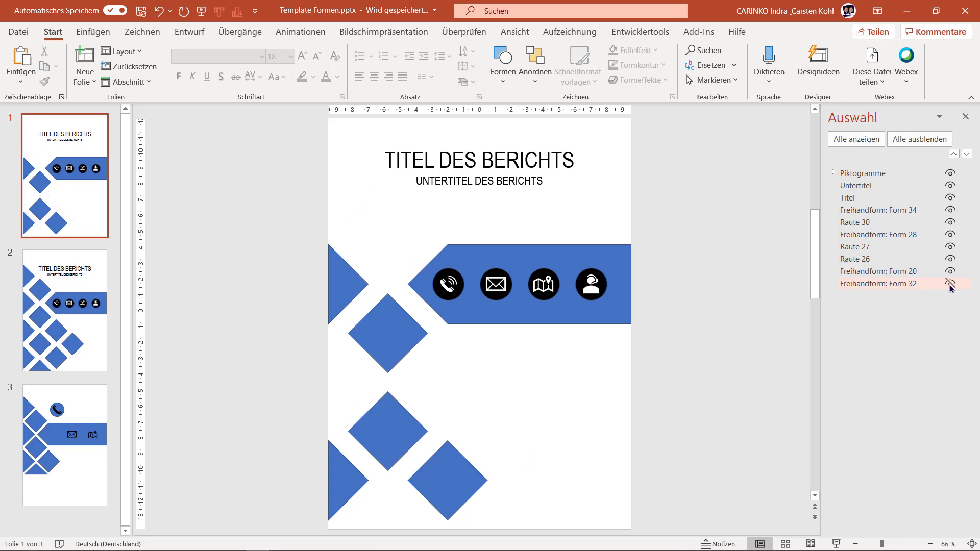
# - Unite Form 20, Raute 26, Raute 27, Form 28 and Raute 30 into one freeform shape
pyautogui.click(346, 287)
pyautogui.keyDown('shift'); pyautogui.click(393, 345); pyautogui.keyUp('shift')
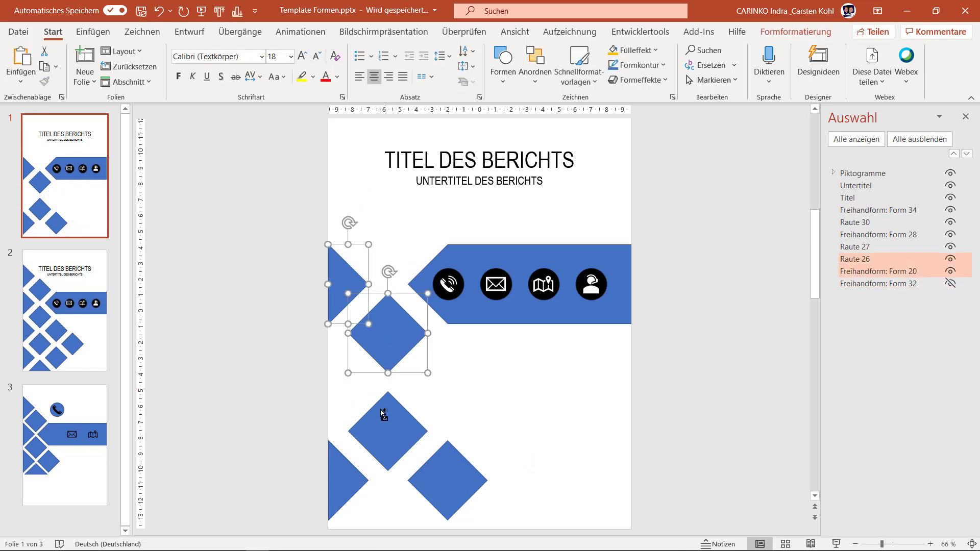
pyautogui.keyDown('shift'); pyautogui.click(384, 415); pyautogui.keyUp('shift')
pyautogui.keyDown('shift'); pyautogui.click(336, 473); pyautogui.keyUp('shift')
pyautogui.keyDown('shift'); pyautogui.click(440, 481); pyautogui.keyUp('shift')
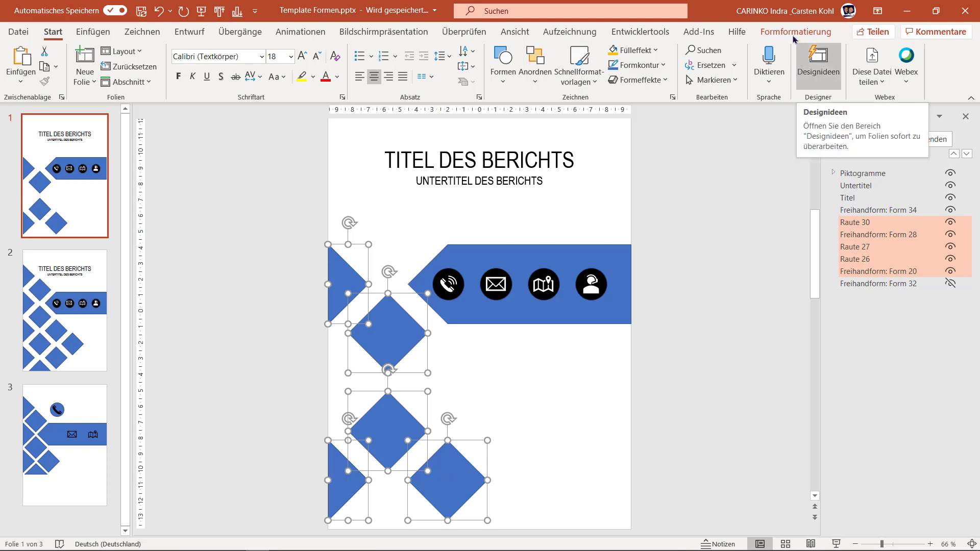
pyautogui.click(814, 32)
pyautogui.click(149, 82)
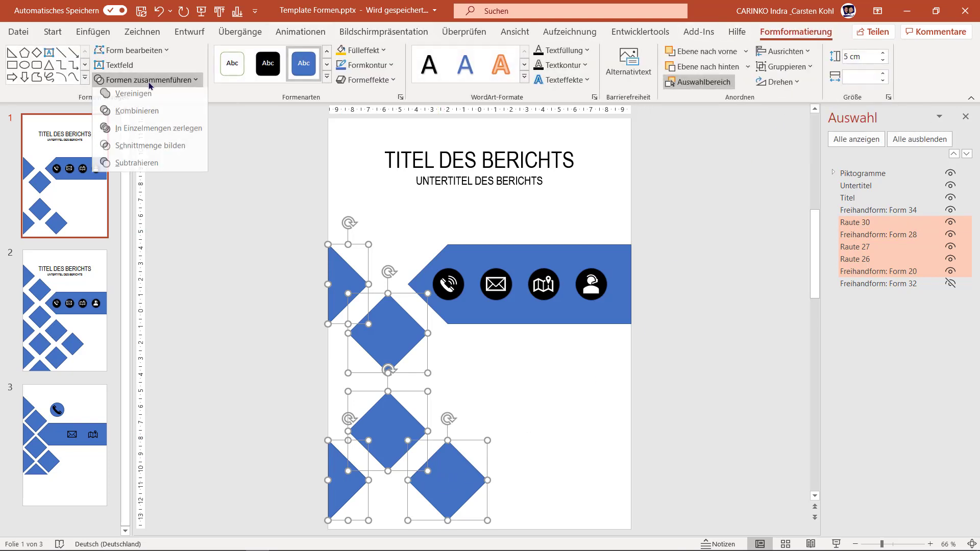
pyautogui.click(142, 98)
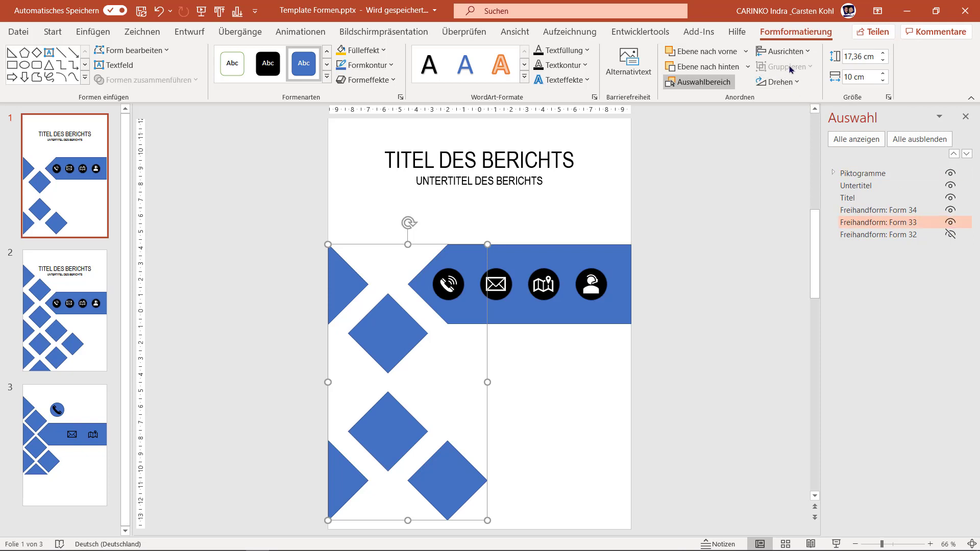
pyautogui.click(950, 222)
pyautogui.click(951, 222)
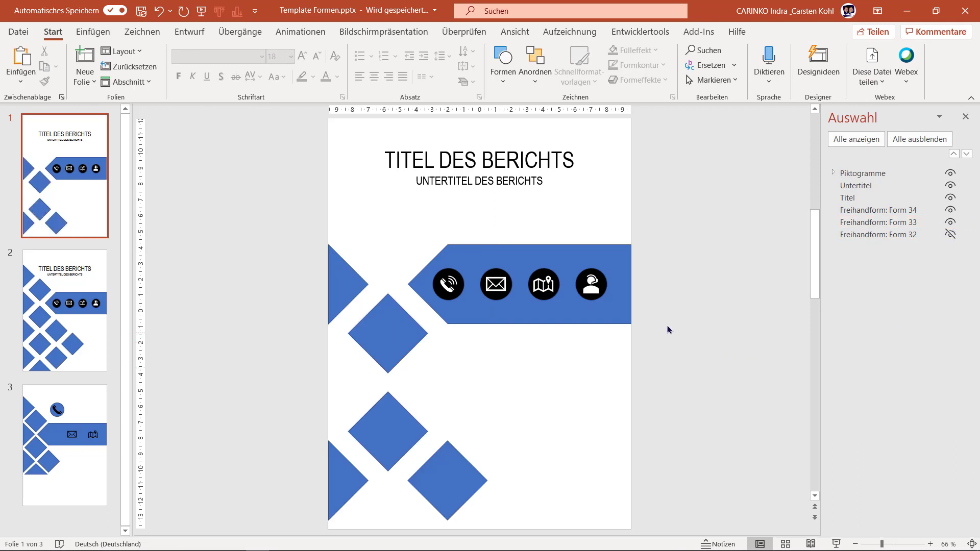
# - Set the outline of Freihandform: Form 33 to No Outline (Keine Kontur)
pyautogui.click(385, 323)
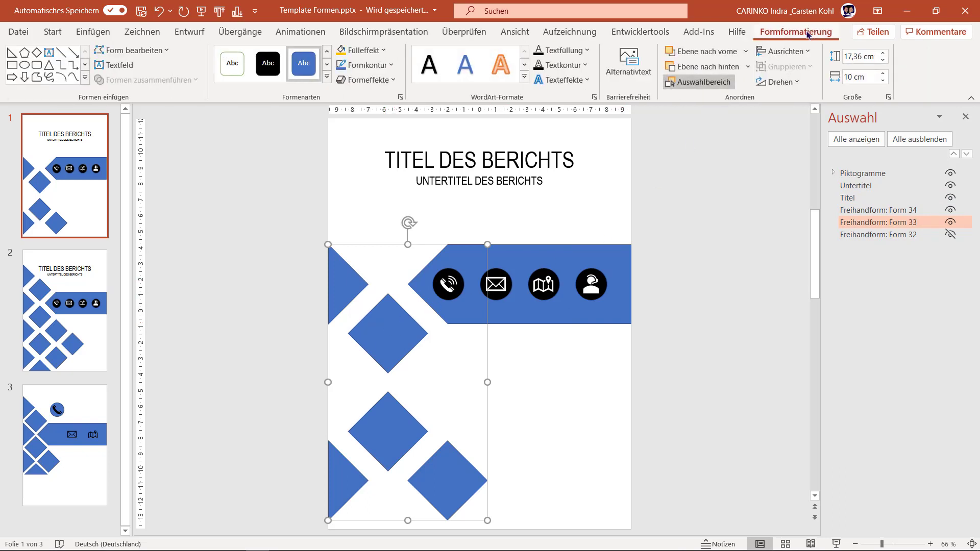
pyautogui.click(376, 53)
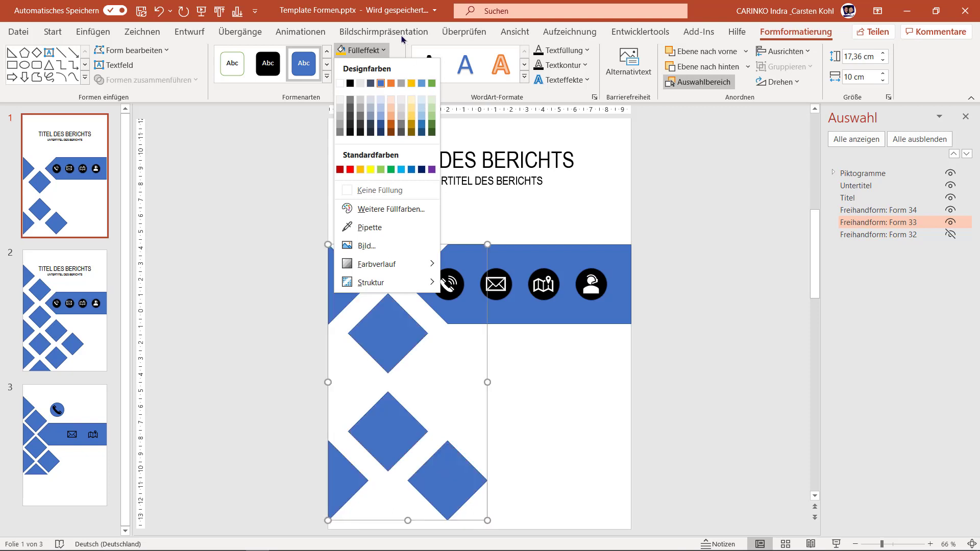
pyautogui.click(384, 31)
pyautogui.click(826, 33)
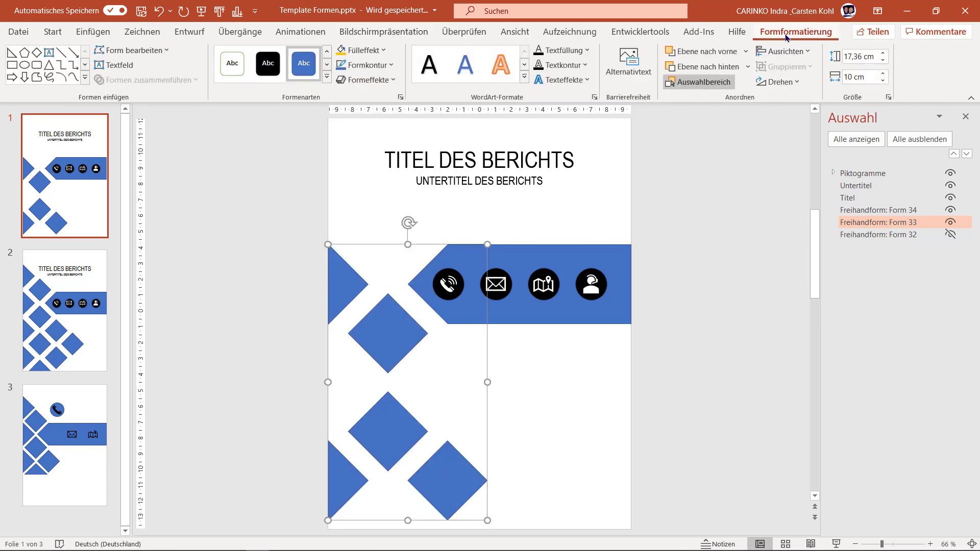
pyautogui.click(367, 65)
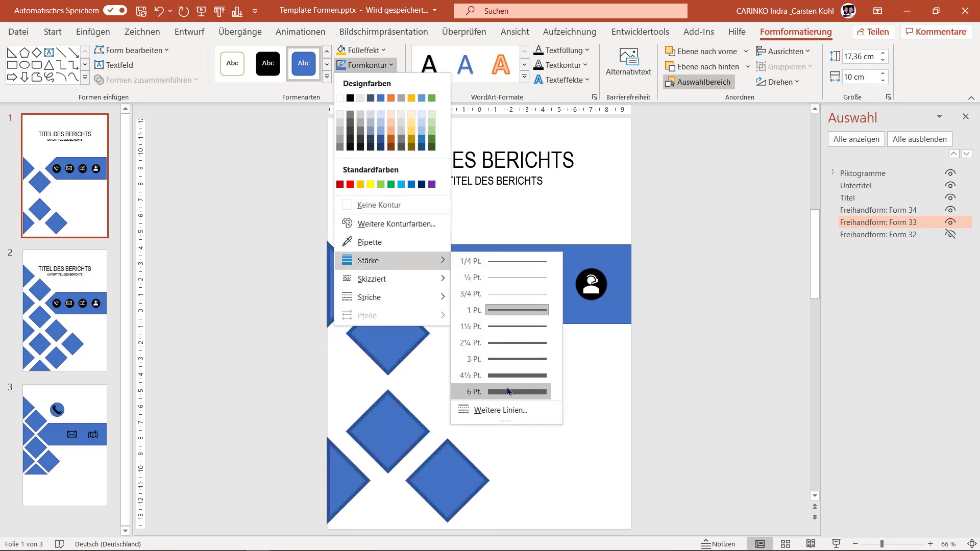
pyautogui.click(371, 205)
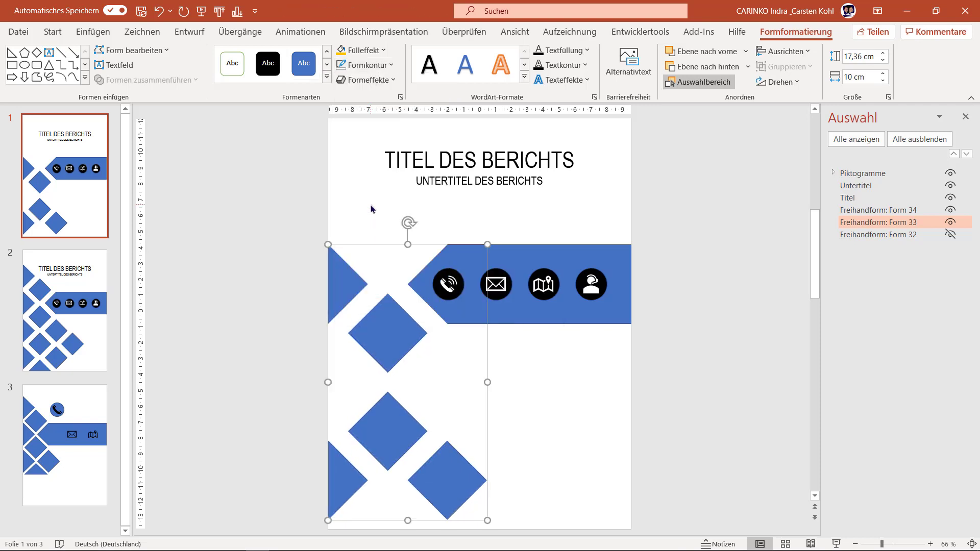
pyautogui.click(377, 51)
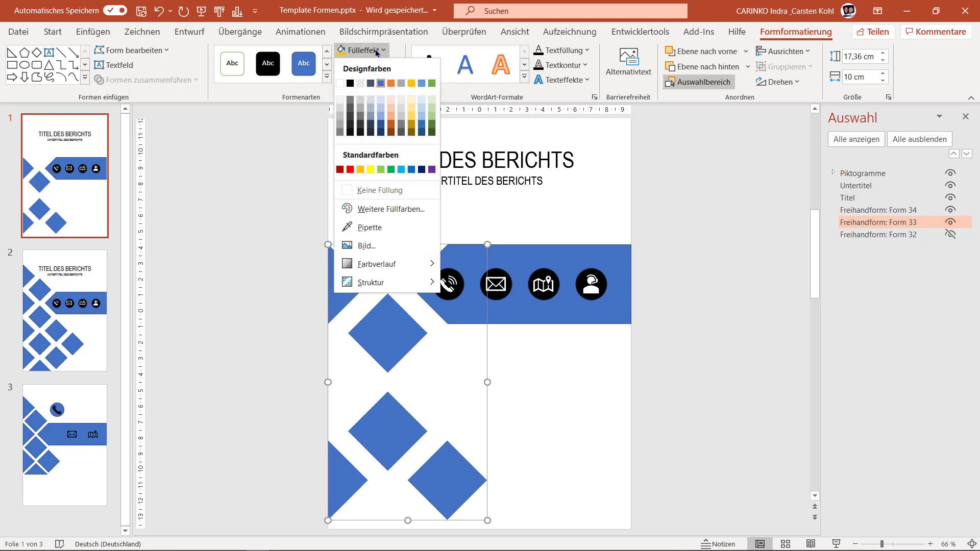
# - Fill the merged diamond shape with the unsplash JPG photo from the Desktop
pyautogui.click(395, 251)
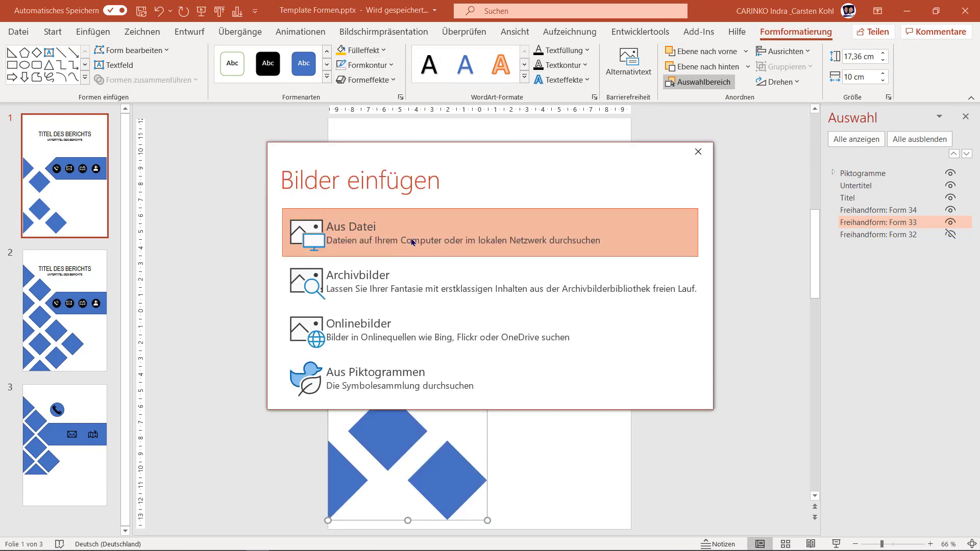
pyautogui.click(413, 242)
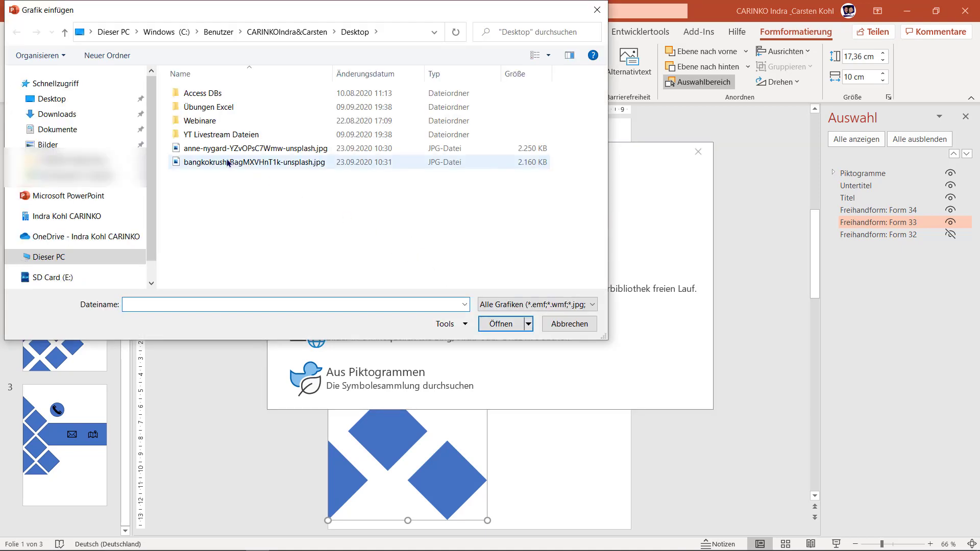
pyautogui.doubleClick(228, 163)
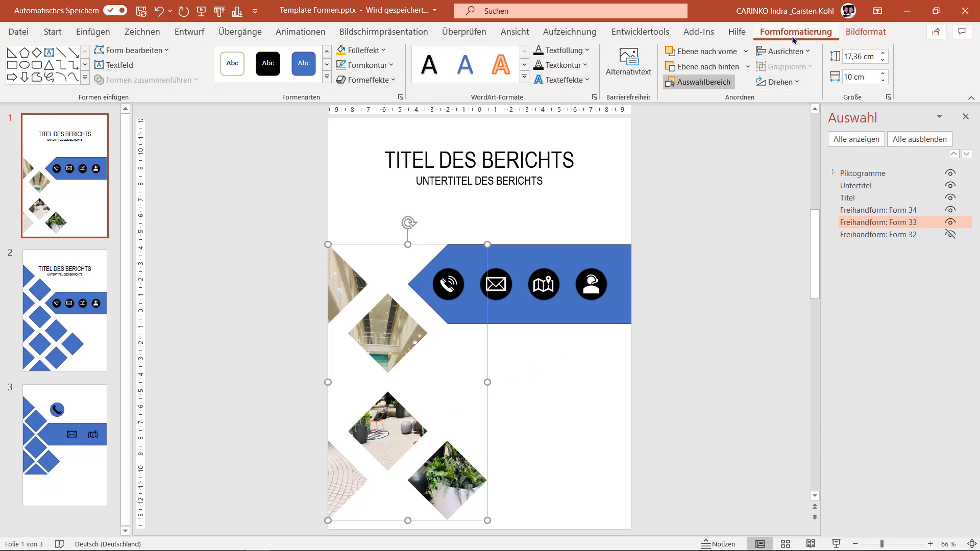
# - Apply Zuschneiden > Ausfüllen so the photo fills the entire merged shape
pyautogui.click(858, 31)
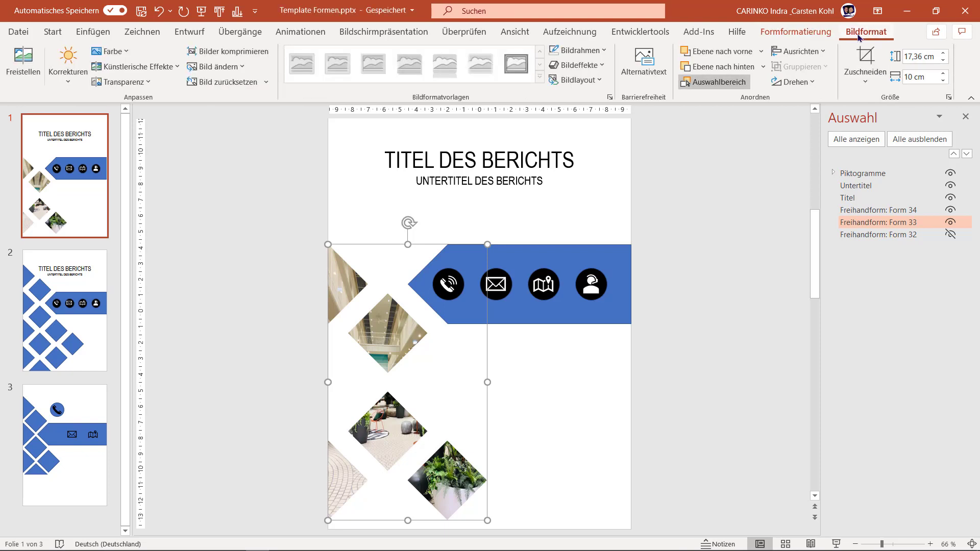
pyautogui.click(857, 78)
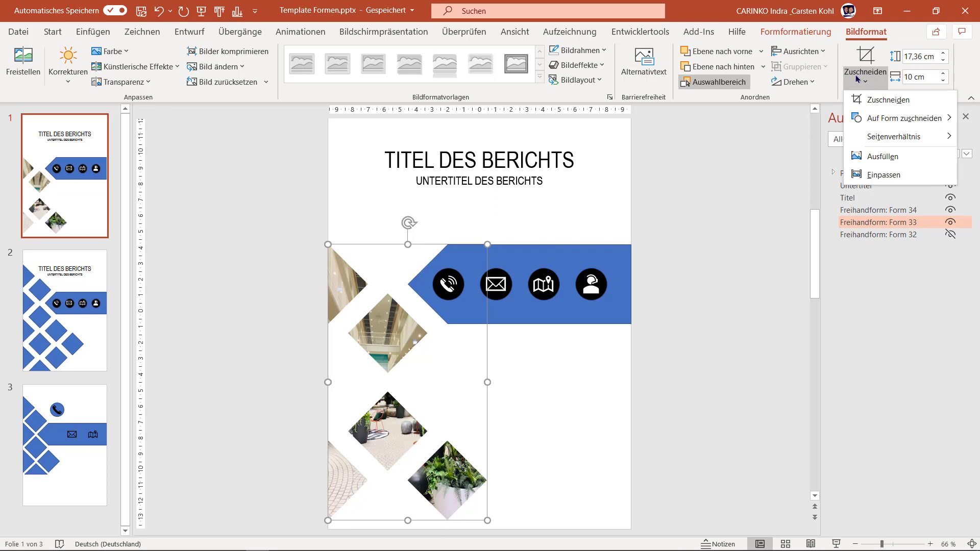
pyautogui.click(893, 161)
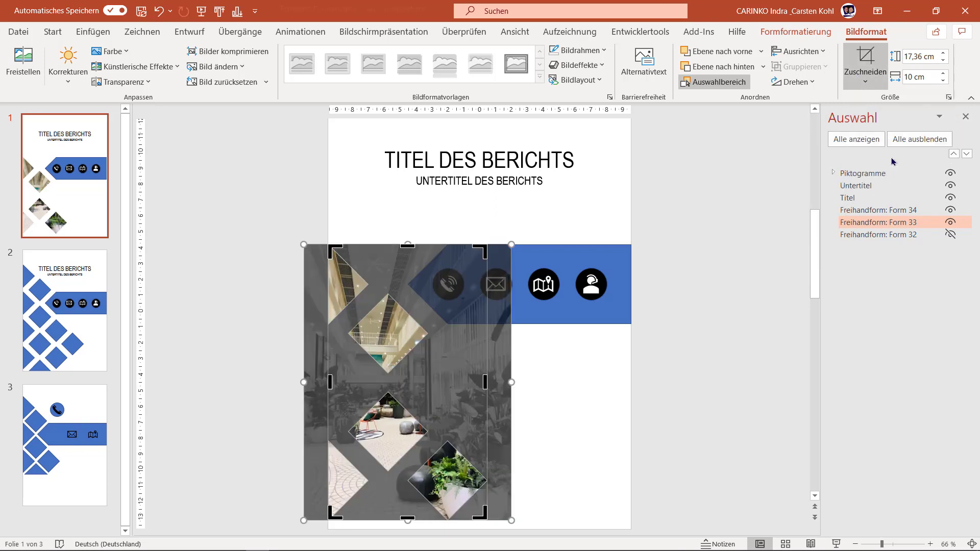
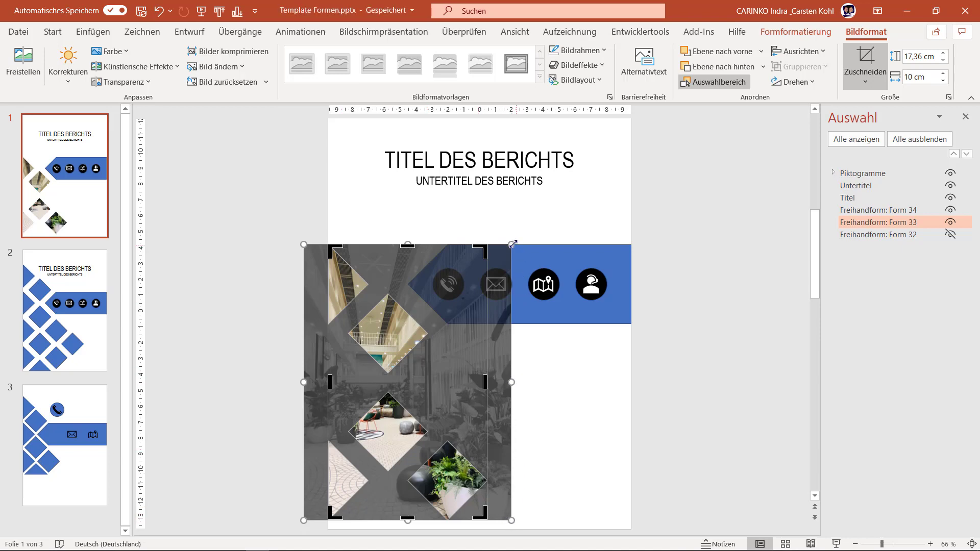
# - Enlarge and reposition the plant-and-pool photo inside the first diamond shape, then finish cropping
pyautogui.moveTo(512, 243); pyautogui.dragTo(605, 196)
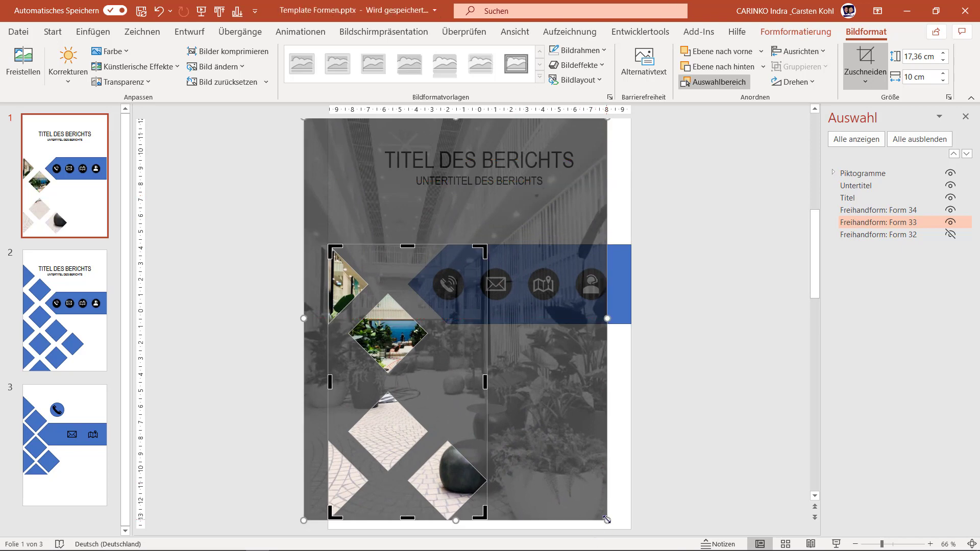
pyautogui.moveTo(607, 520); pyautogui.dragTo(631, 534)
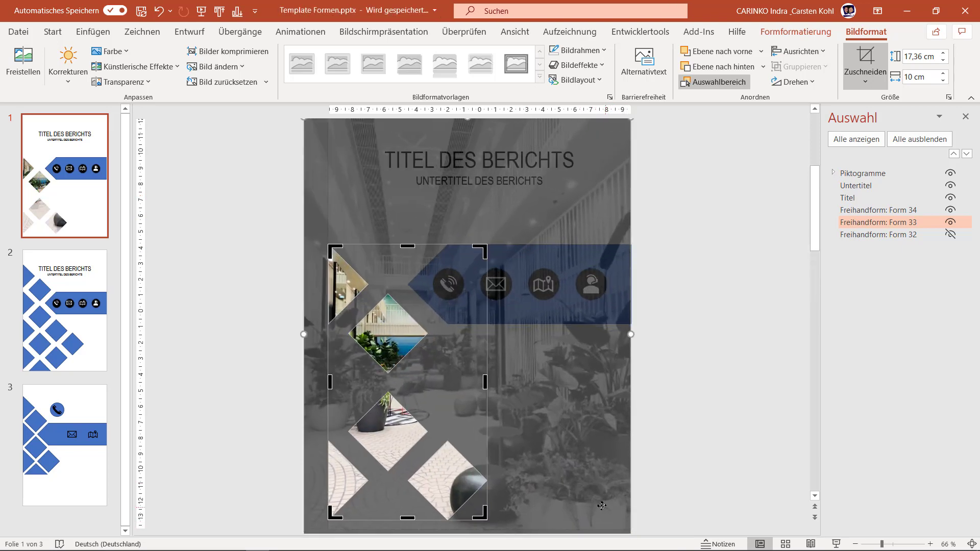
pyautogui.moveTo(571, 438); pyautogui.dragTo(574, 416)
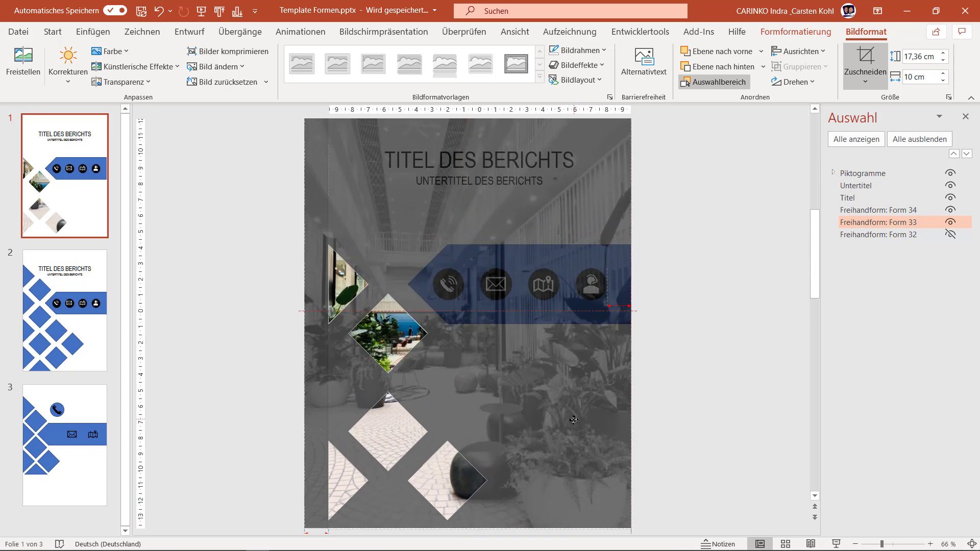
pyautogui.moveTo(574, 416); pyautogui.dragTo(575, 419)
pyautogui.moveTo(305, 528)
pyautogui.mouseDown()
pyautogui.moveTo(342, 521)
pyautogui.moveTo(304, 529)
pyautogui.mouseUp()
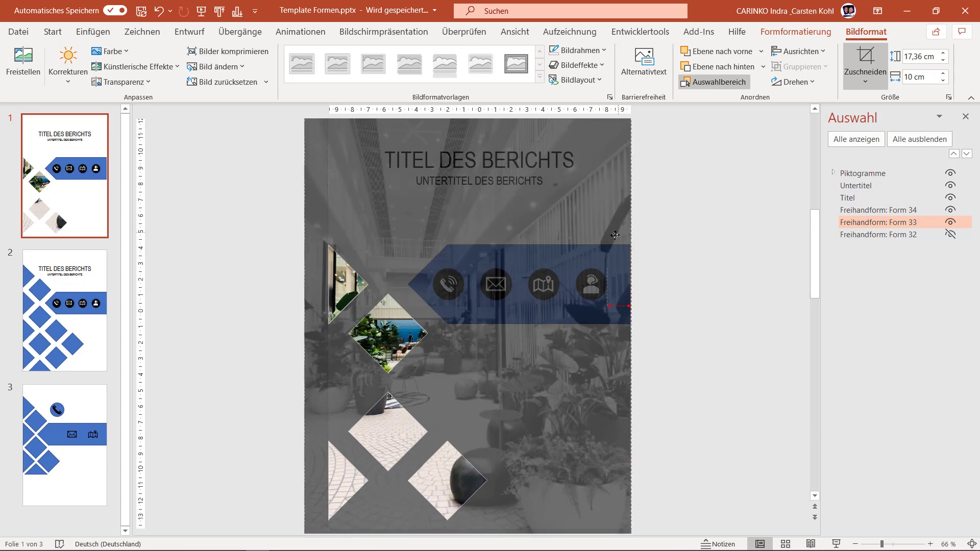
pyautogui.moveTo(617, 227)
pyautogui.mouseDown()
pyautogui.moveTo(607, 255)
pyautogui.moveTo(618, 229)
pyautogui.mouseUp()
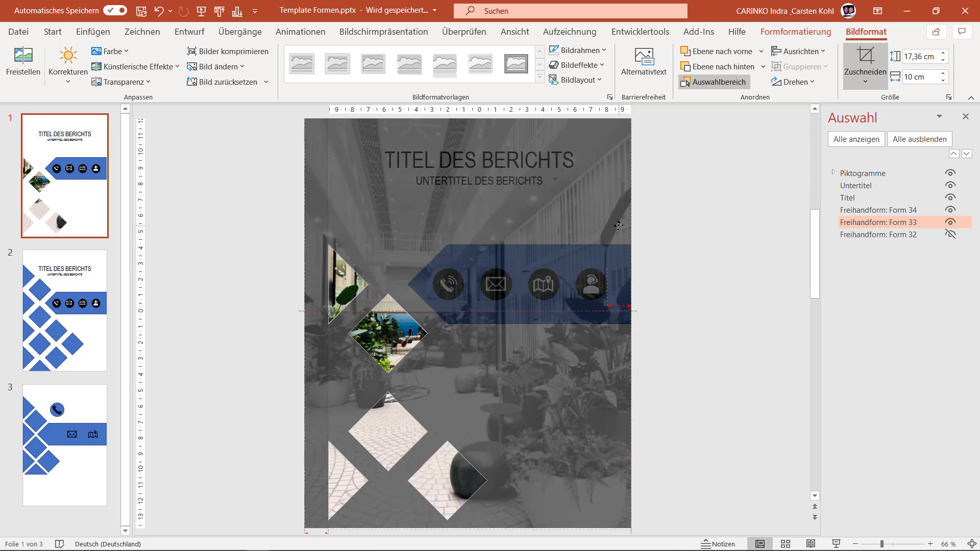
pyautogui.moveTo(619, 226); pyautogui.dragTo(619, 228)
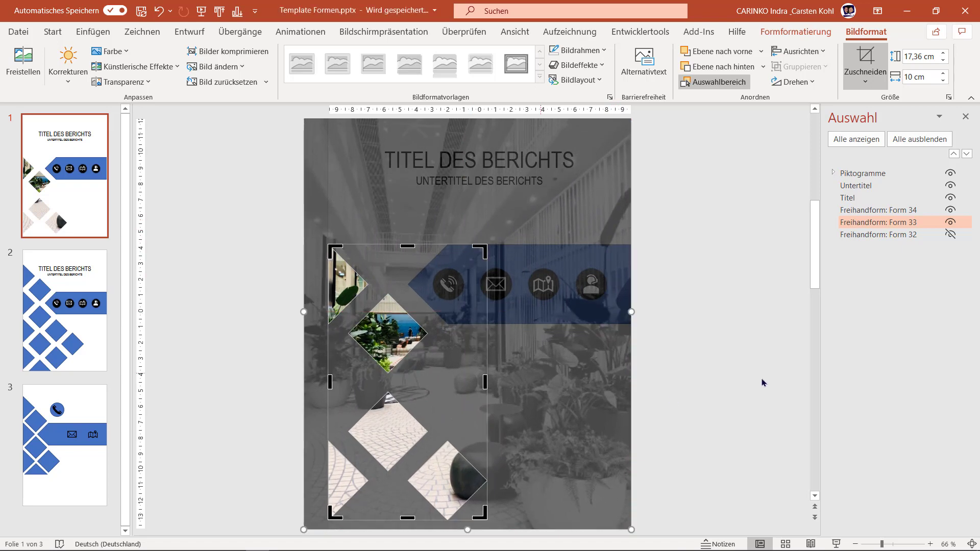
pyautogui.click(866, 60)
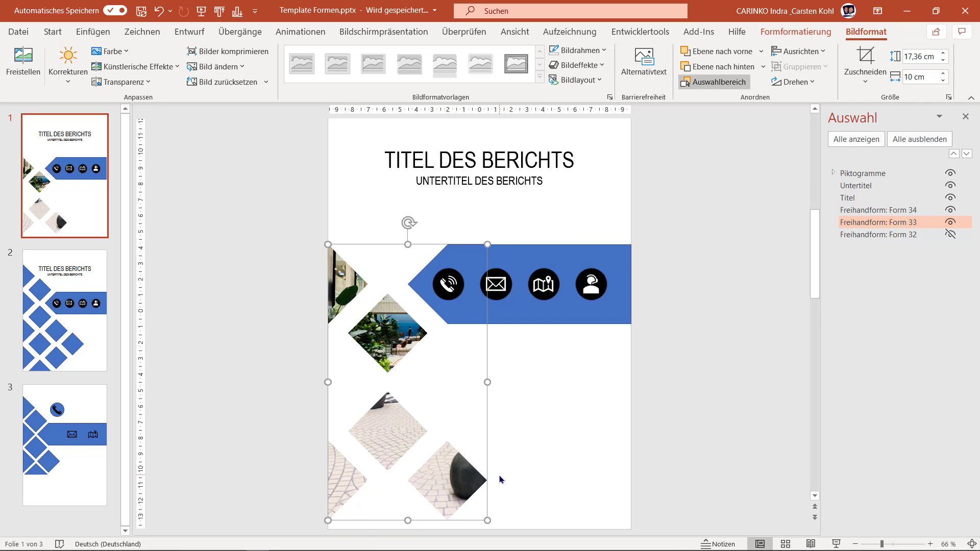
# - Unhide the Form 32 blue diamonds and fill them with the second desktop JPG photo
pyautogui.click(950, 234)
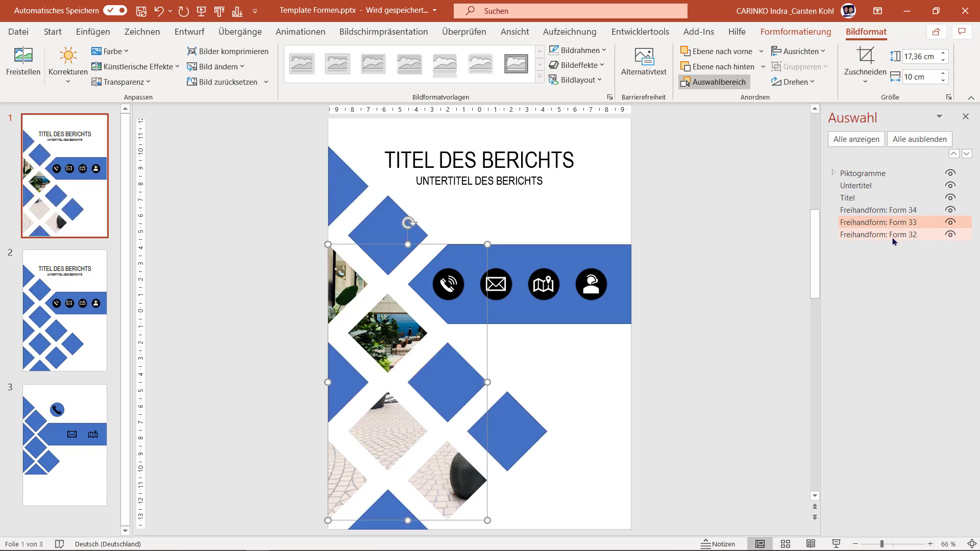
pyautogui.click(525, 433)
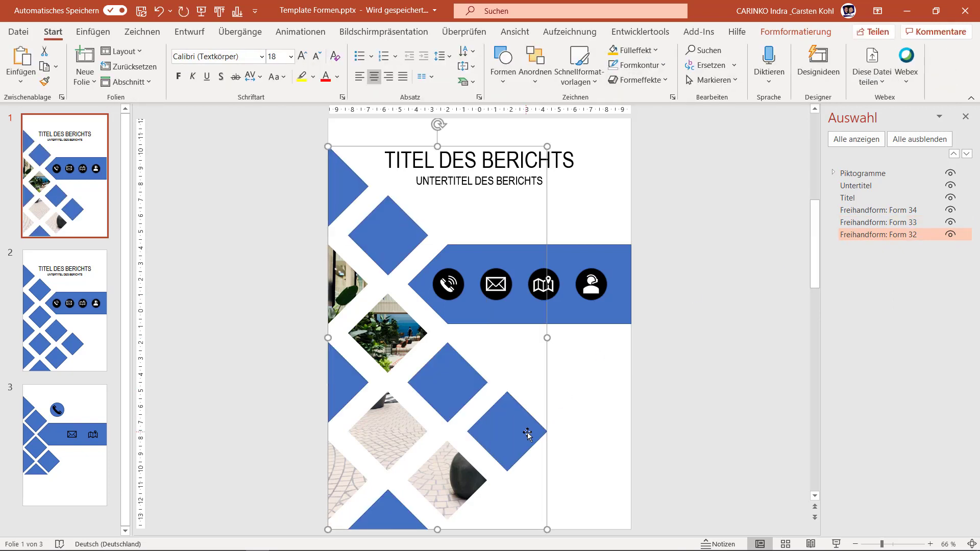
pyautogui.click(806, 33)
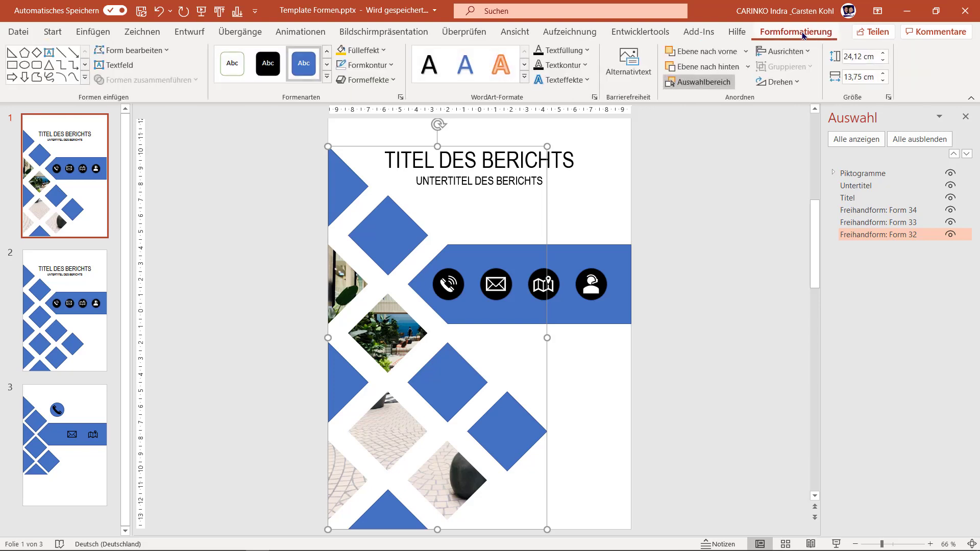
pyautogui.click(364, 50)
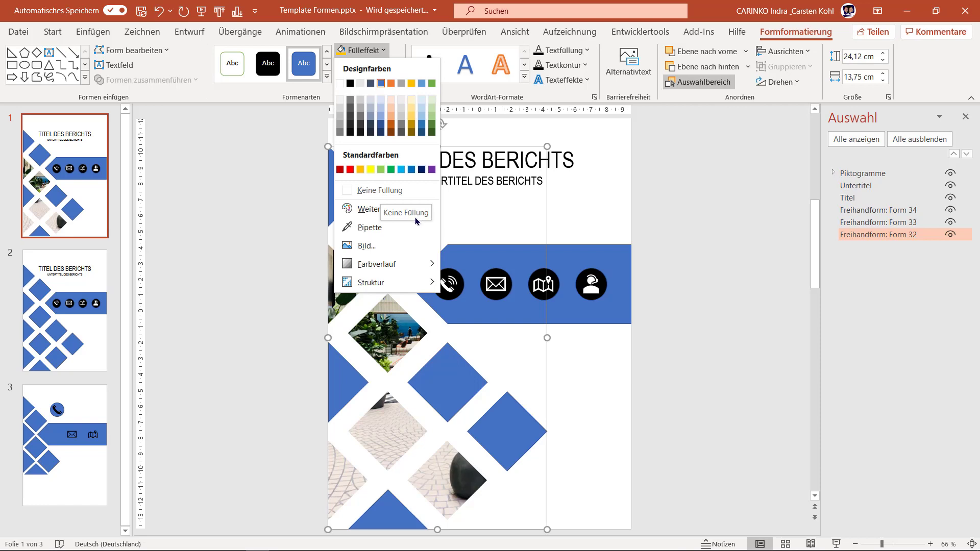
pyautogui.click(403, 246)
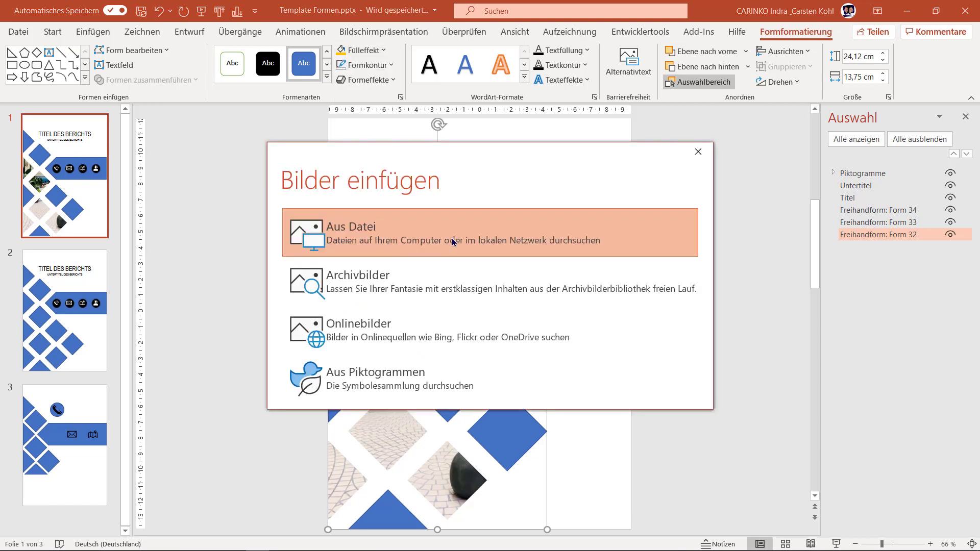
pyautogui.click(454, 242)
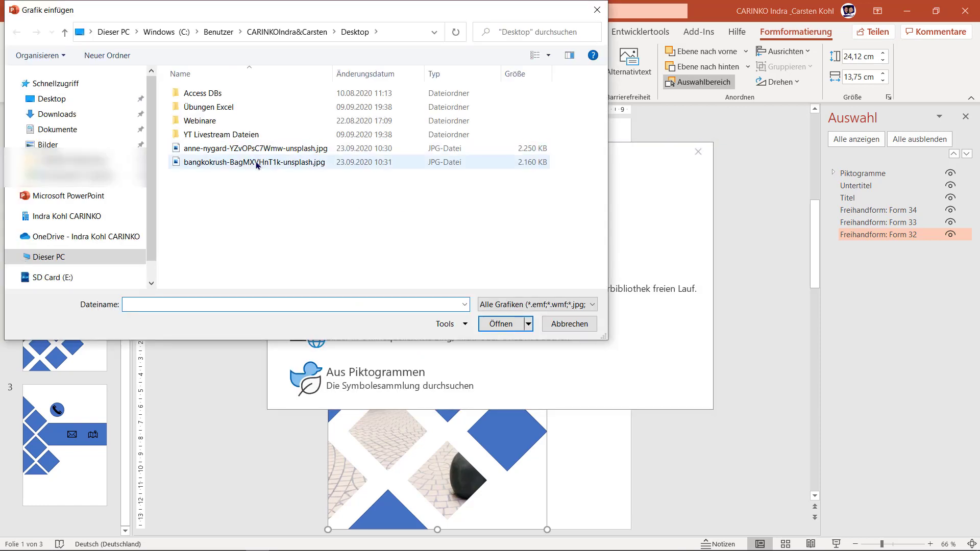
pyautogui.doubleClick(256, 162)
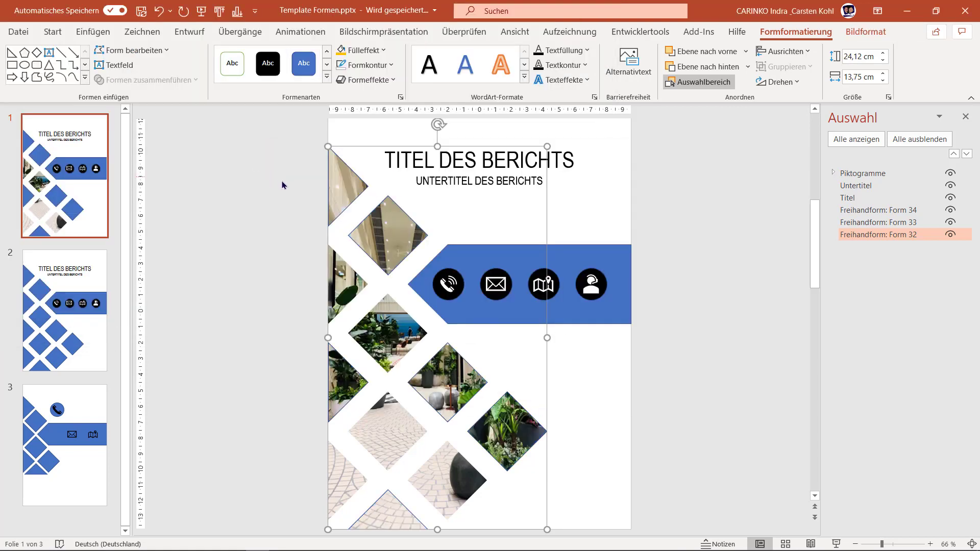
# - Set the indoor plant photo to Fill the diamonds and start enlarging it in crop mode
pyautogui.click(873, 34)
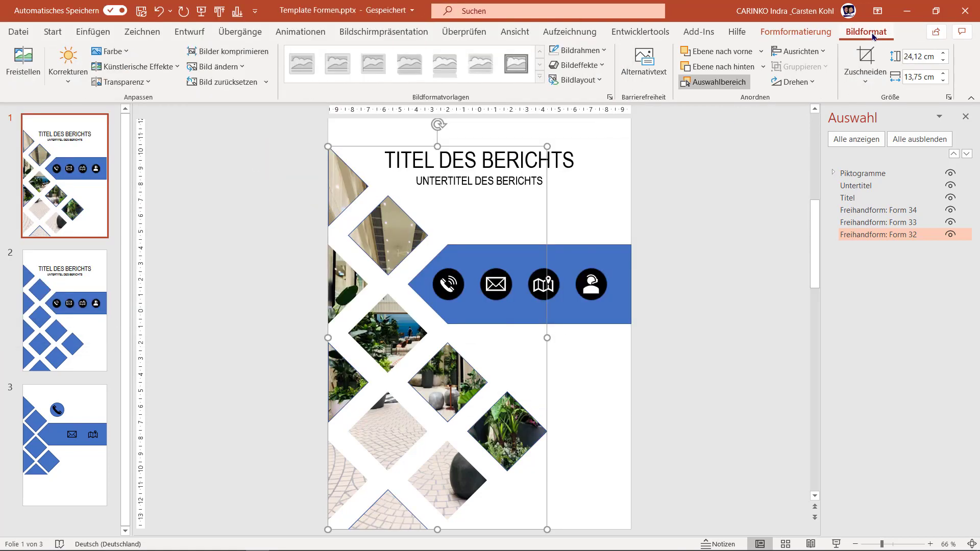
pyautogui.click(865, 79)
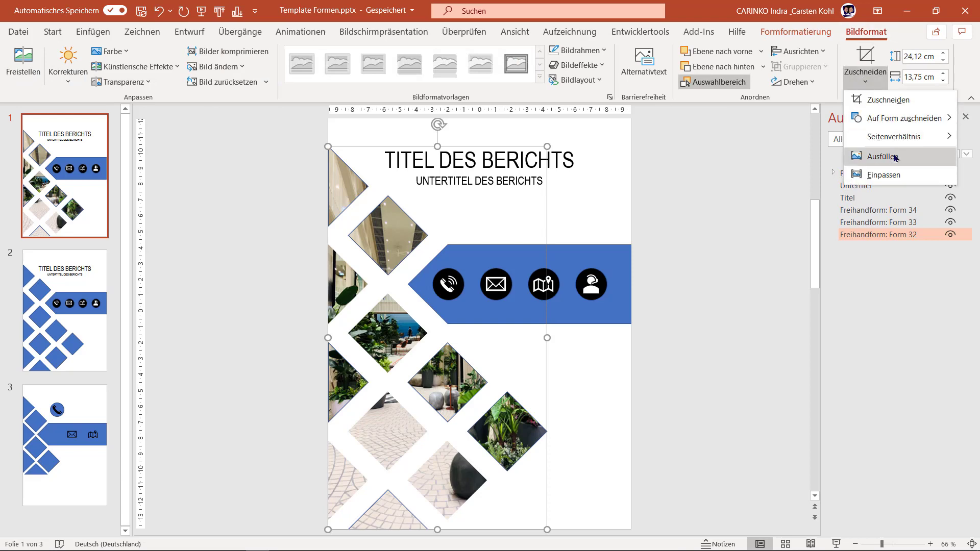
pyautogui.click(871, 156)
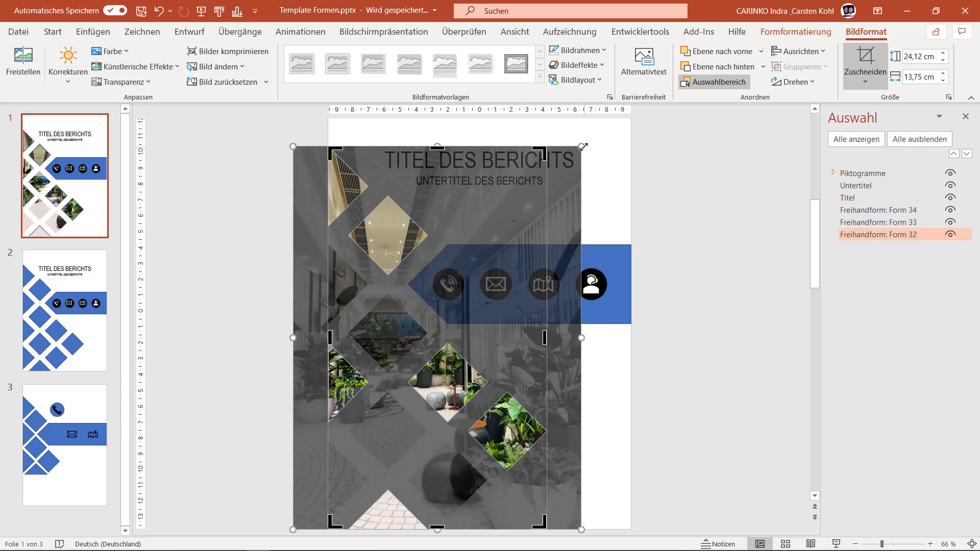
pyautogui.moveTo(582, 147); pyautogui.dragTo(631, 118)
pyautogui.scroll(1, 616, 135)
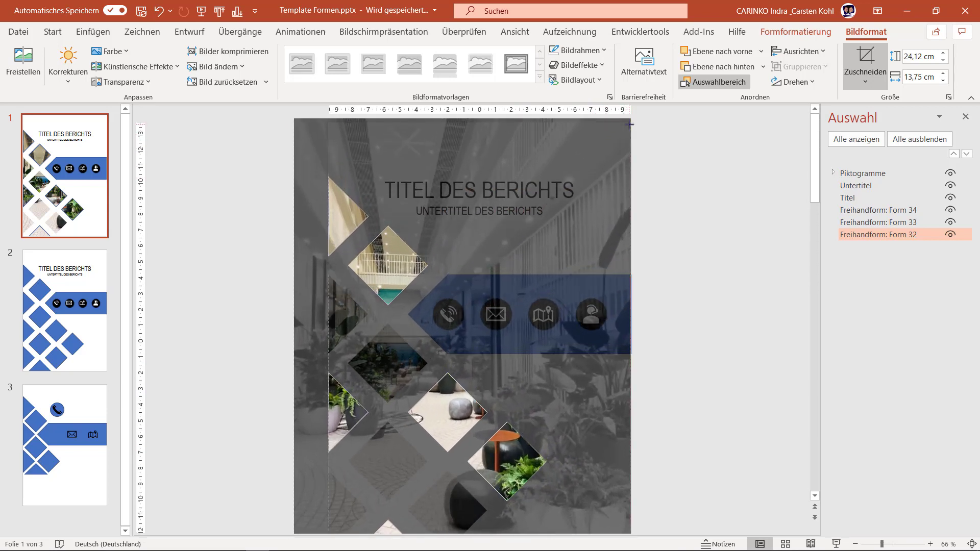
pyautogui.scroll(-1, 746, 240)
pyautogui.scroll(-2, 746, 241)
pyautogui.scroll(-2, 747, 240)
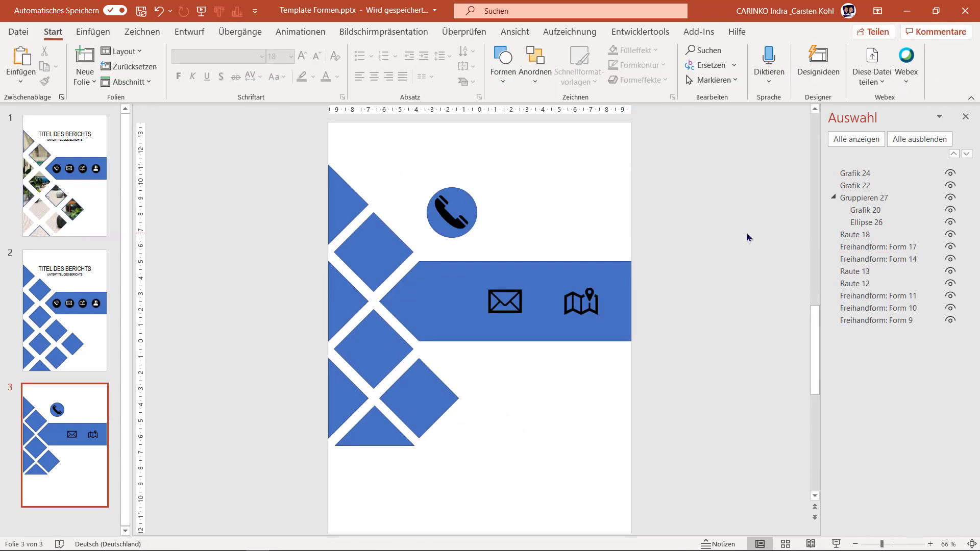
pyautogui.scroll(1, 746, 240)
# - On the cover slide, reapply Fill, resize the photo within the diamonds and end cropping
pyautogui.click(38, 182)
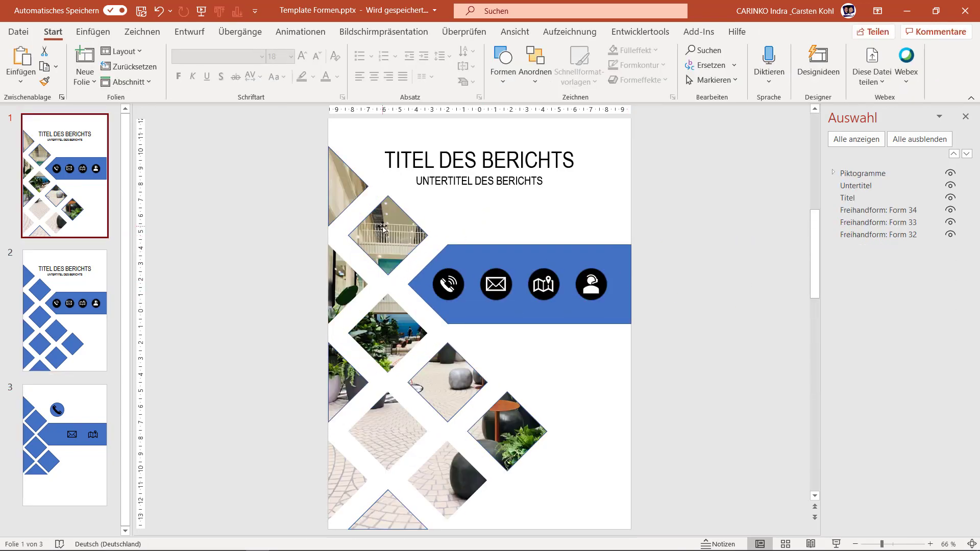
pyautogui.click(536, 435)
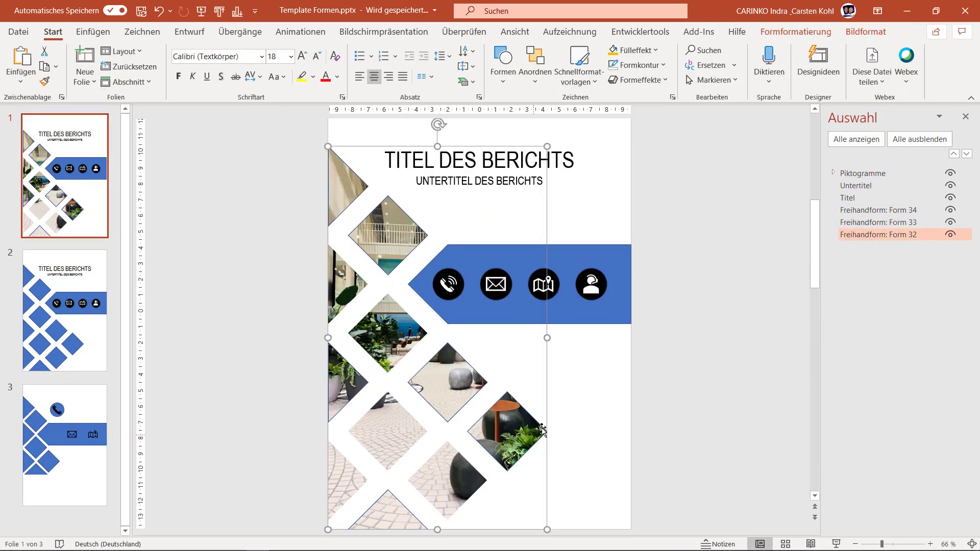
pyautogui.click(862, 34)
pyautogui.click(866, 77)
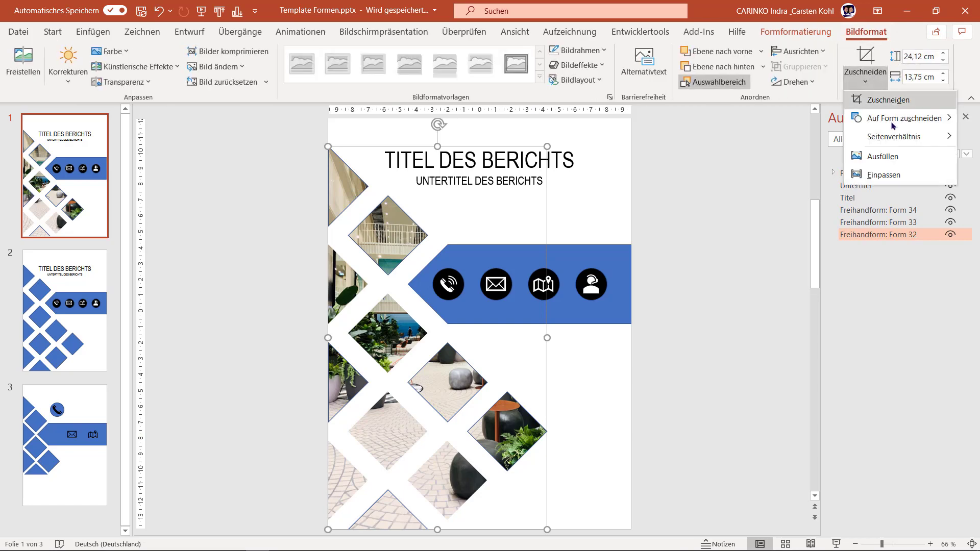
pyautogui.click(900, 158)
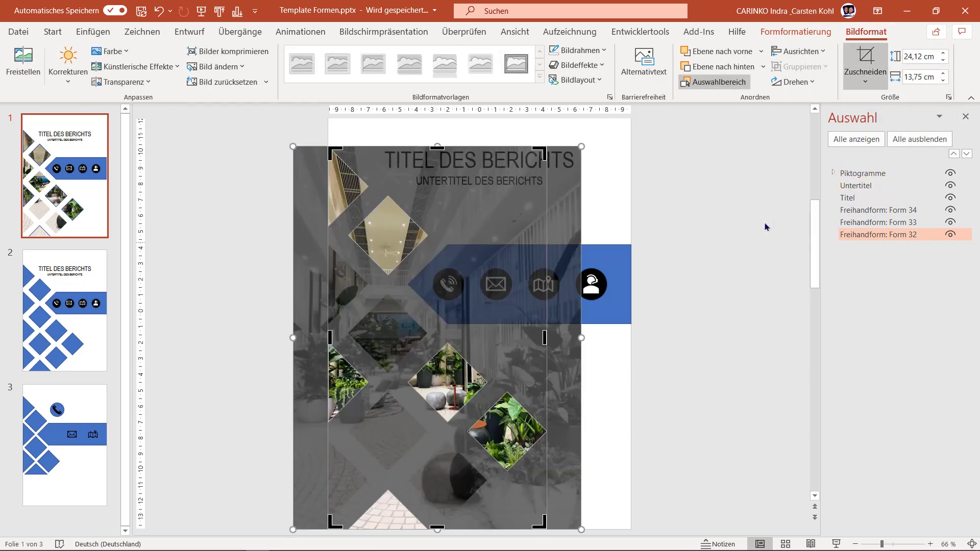
pyautogui.moveTo(581, 146); pyautogui.dragTo(619, 137)
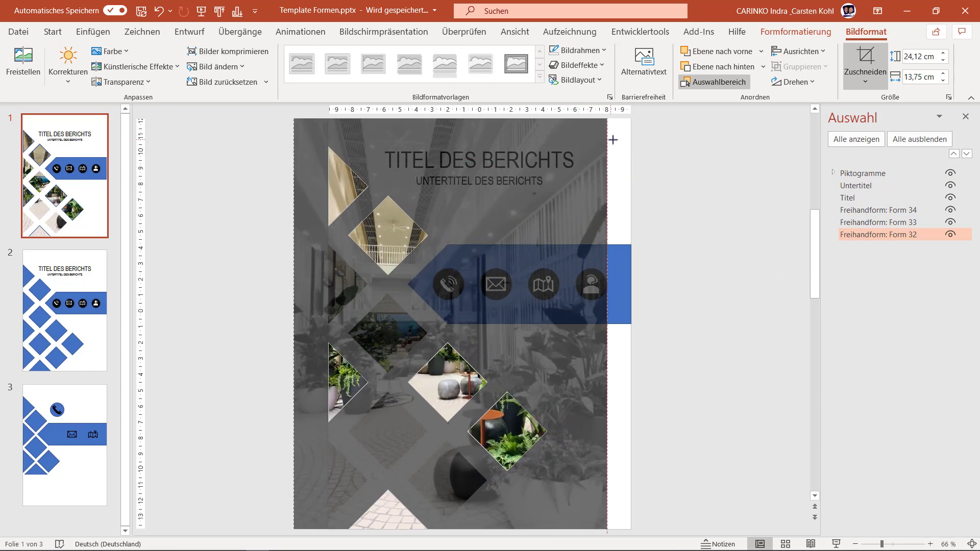
pyautogui.keyDown('ctrl'); pyautogui.scroll(-2, 704, 217); pyautogui.keyUp('ctrl')
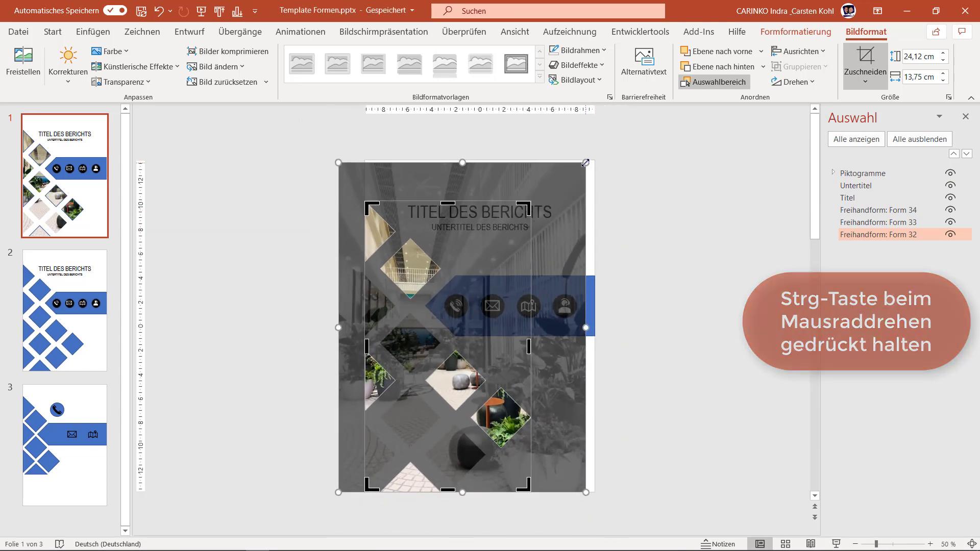
pyautogui.moveTo(586, 163); pyautogui.dragTo(594, 160)
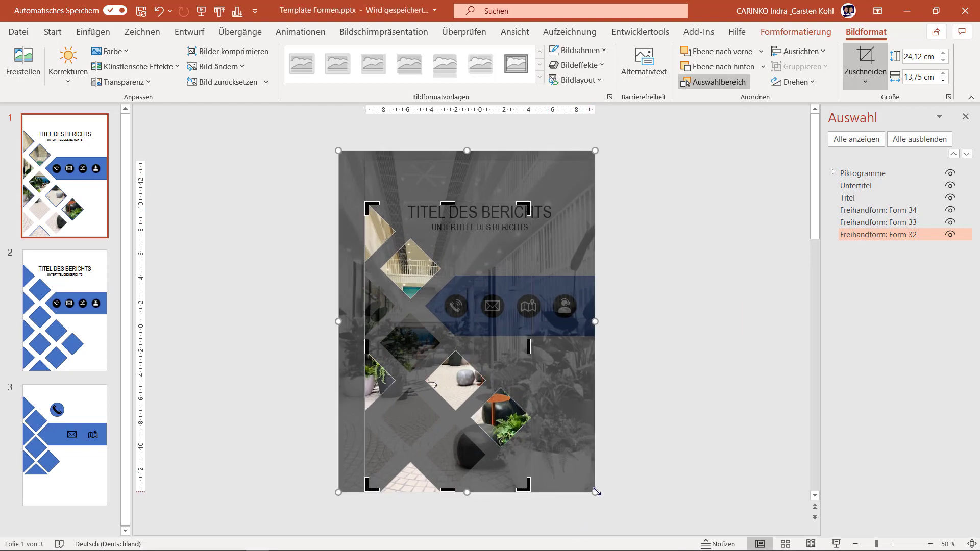
pyautogui.moveTo(597, 491)
pyautogui.mouseDown()
pyautogui.moveTo(577, 478)
pyautogui.moveTo(594, 493)
pyautogui.mouseUp()
pyautogui.click(870, 60)
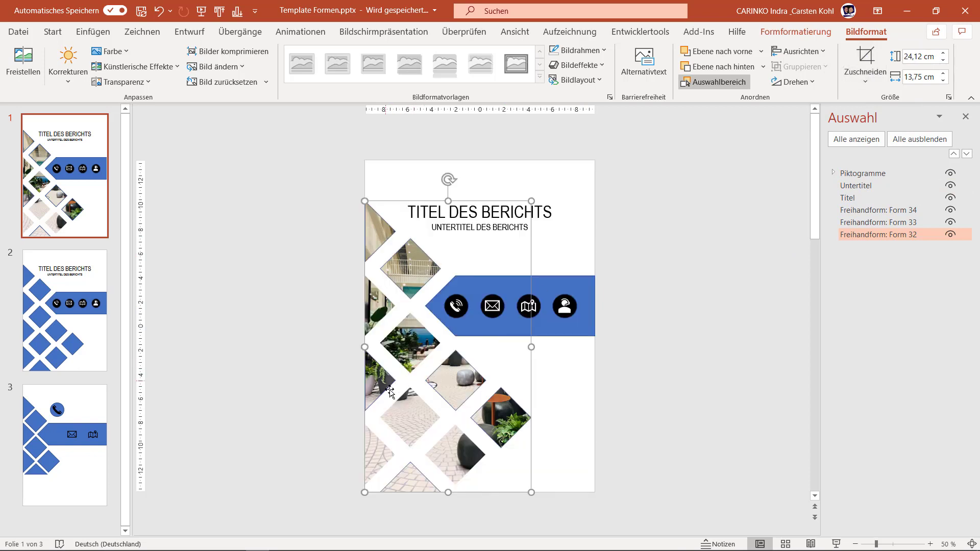
pyautogui.click(657, 409)
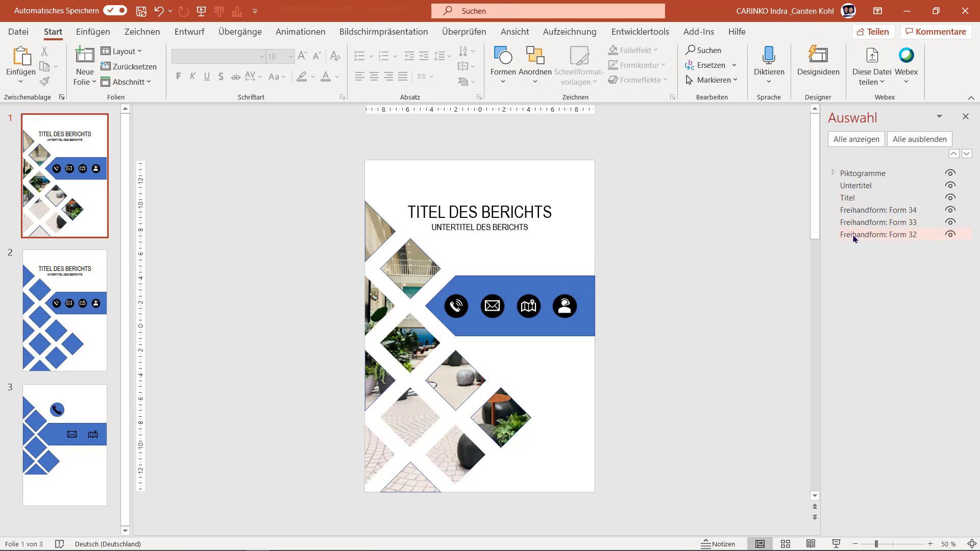
pyautogui.click(460, 388)
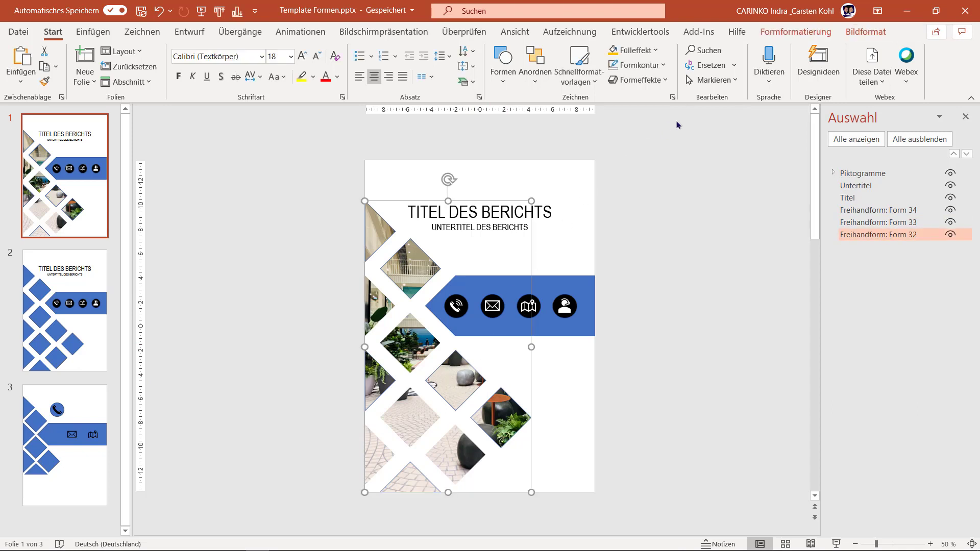
pyautogui.click(854, 34)
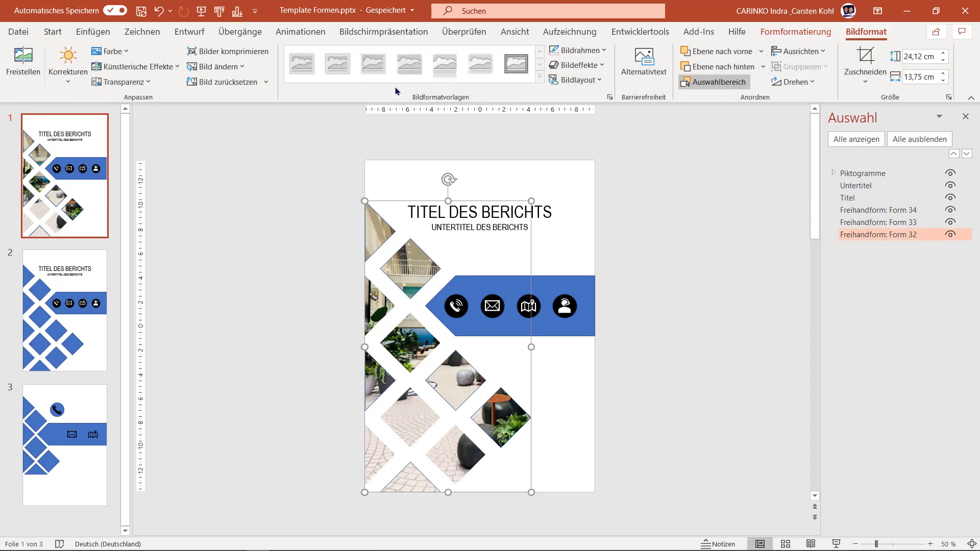
# - Recolour the Form 32 photo diamonds grey-blue and the Form 33 diamonds yellow
pyautogui.click(114, 53)
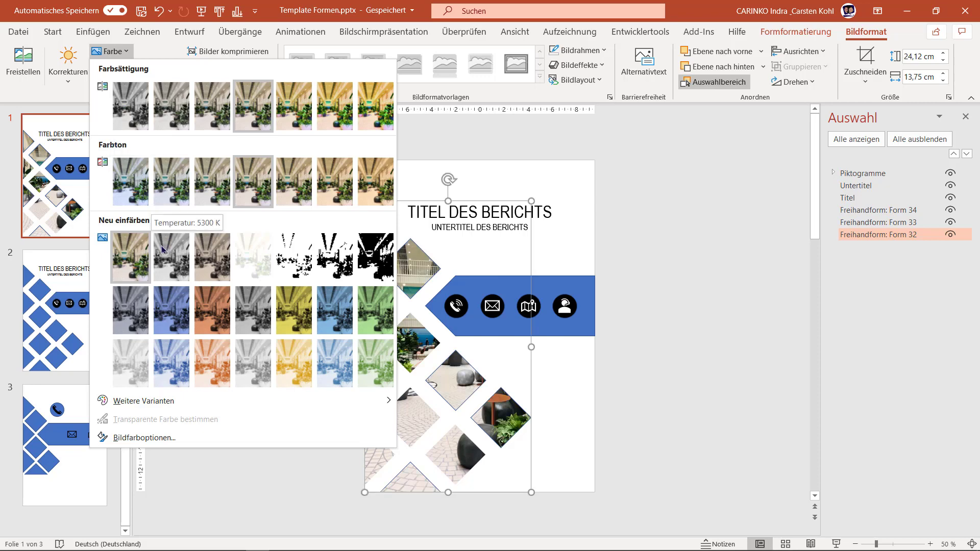
pyautogui.click(134, 313)
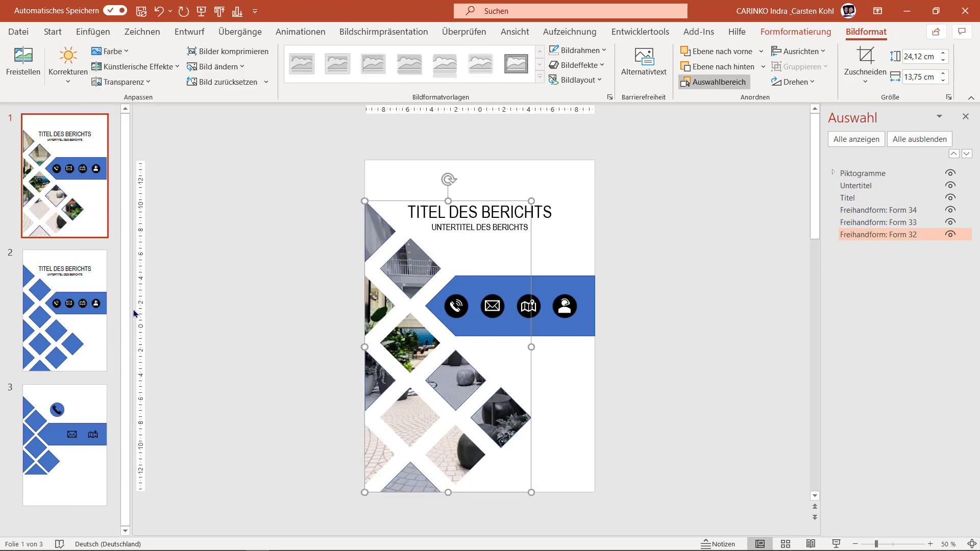
pyautogui.click(409, 422)
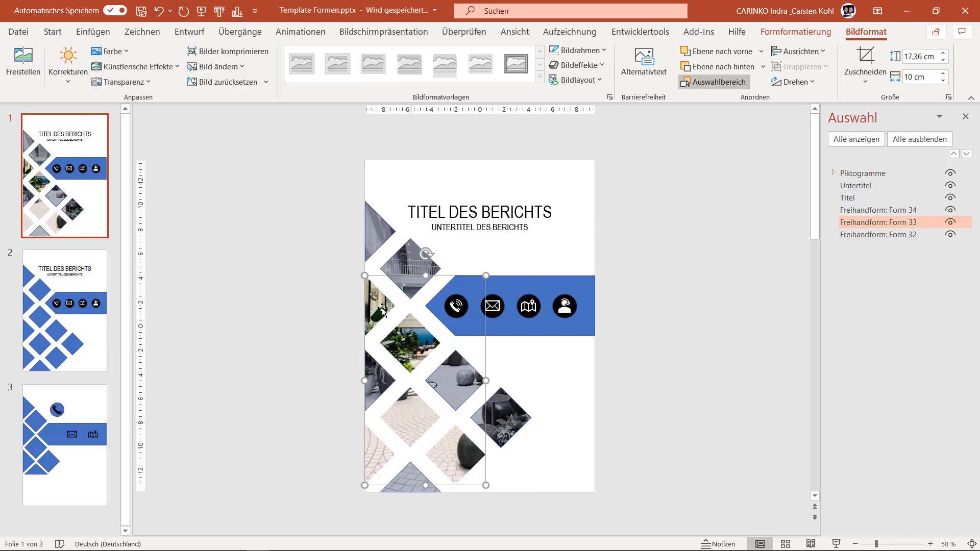
pyautogui.click(119, 57)
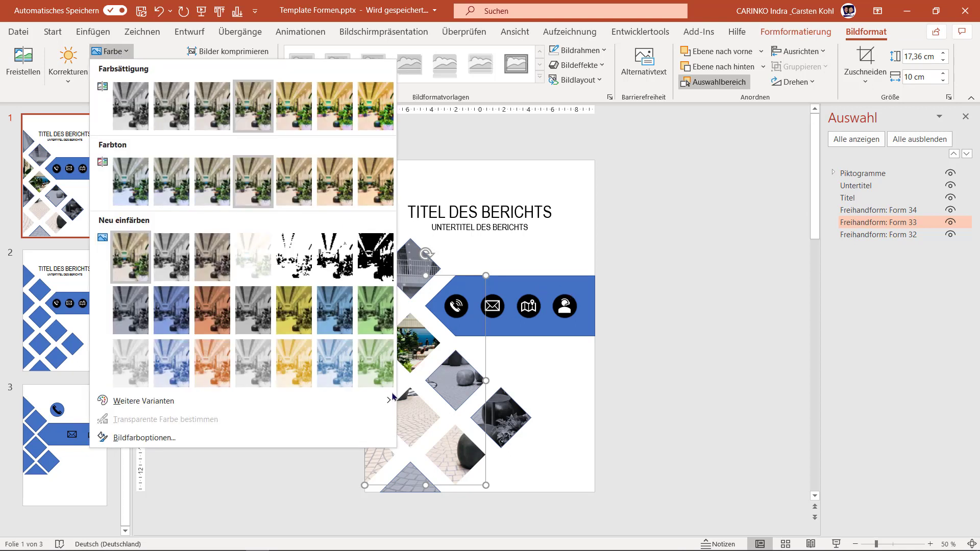
pyautogui.moveTo(142, 400)
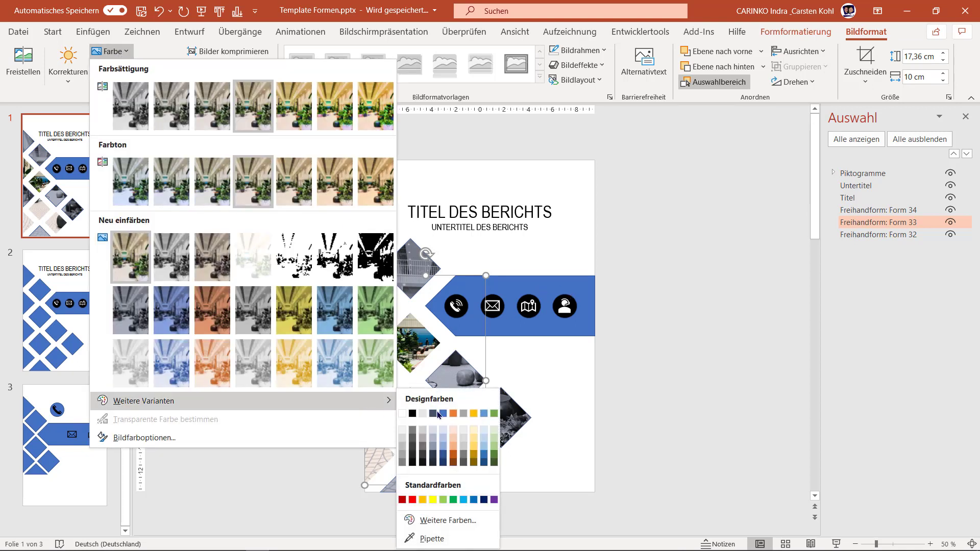
pyautogui.click(433, 500)
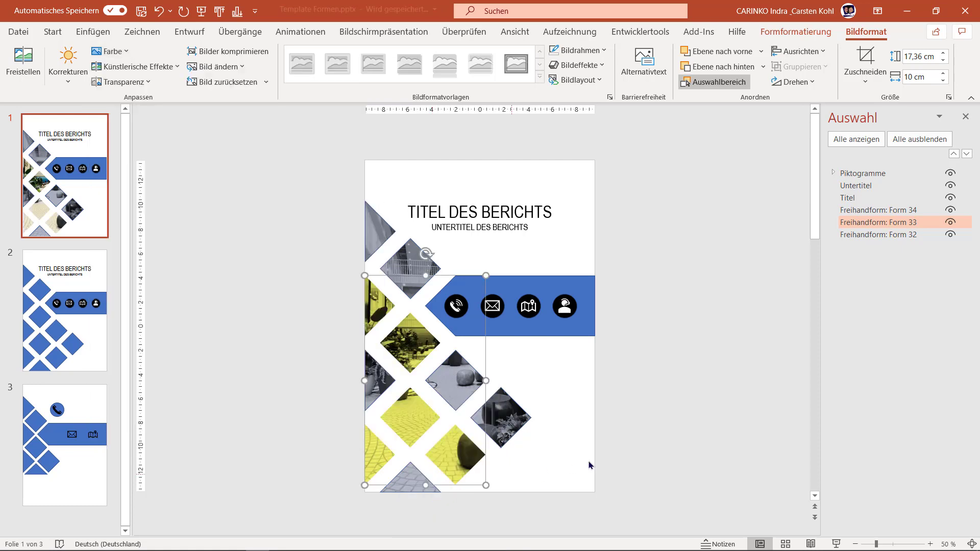
pyautogui.click(667, 455)
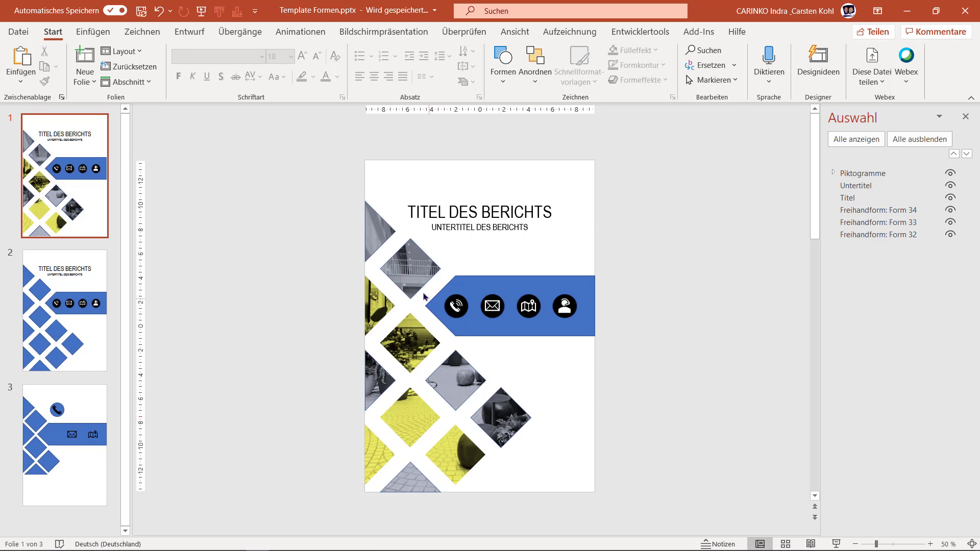
pyautogui.click(410, 277)
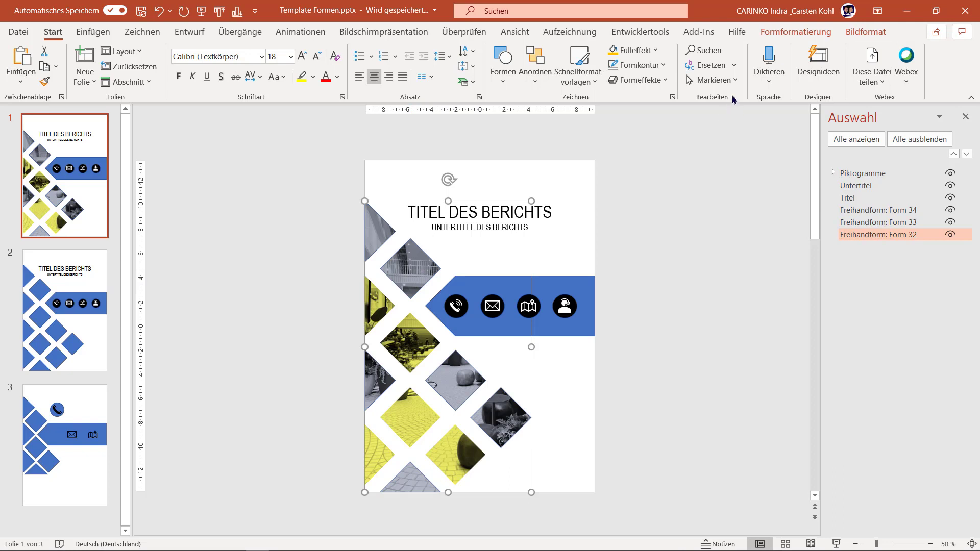
# - Apply Brightness 0 % / Contrast -20 % and 50 % softening to the Form 32 photos
pyautogui.click(857, 40)
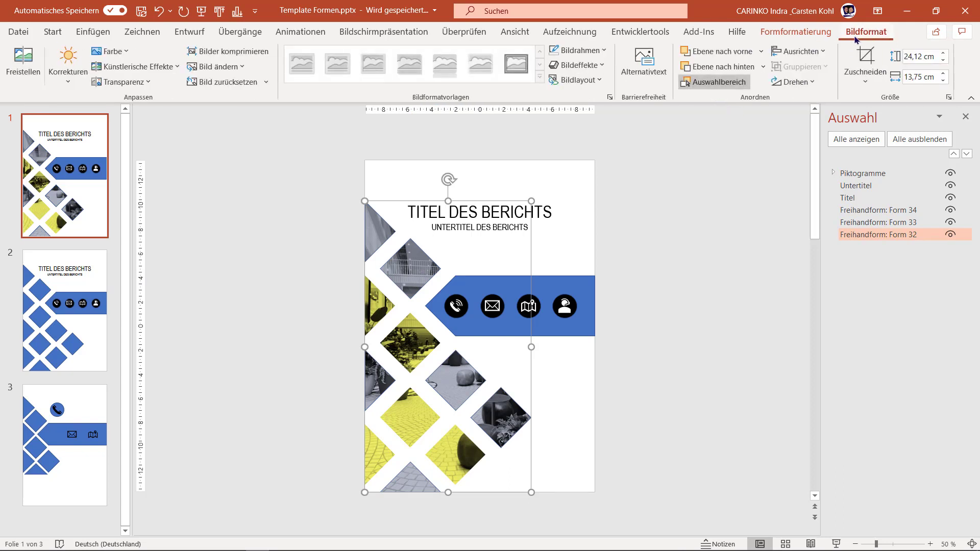
pyautogui.click(122, 66)
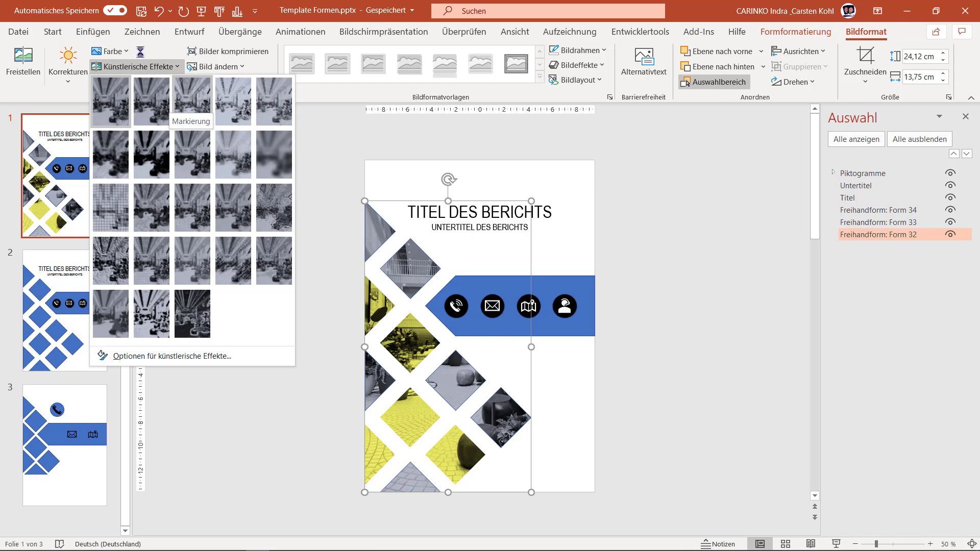
pyautogui.click(160, 54)
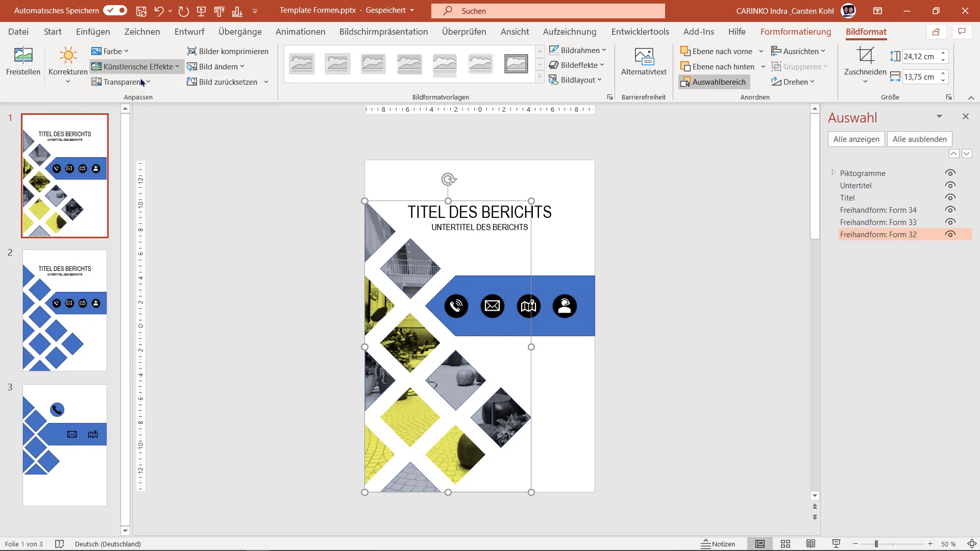
pyautogui.click(123, 82)
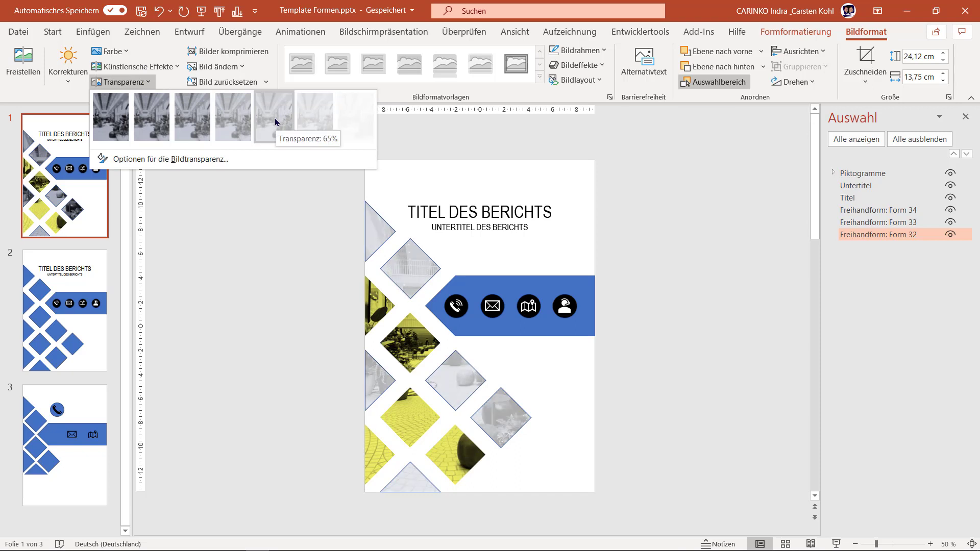
pyautogui.click(71, 83)
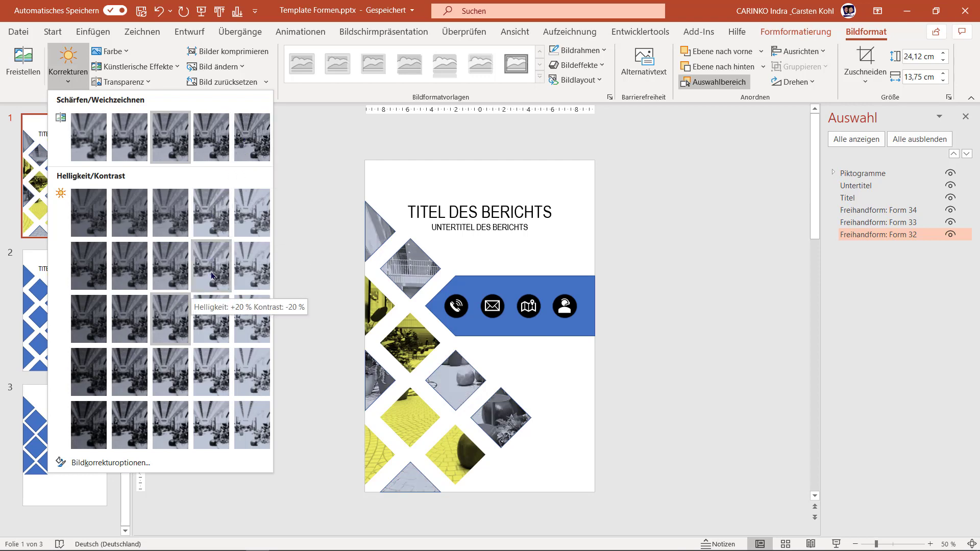
pyautogui.click(167, 292)
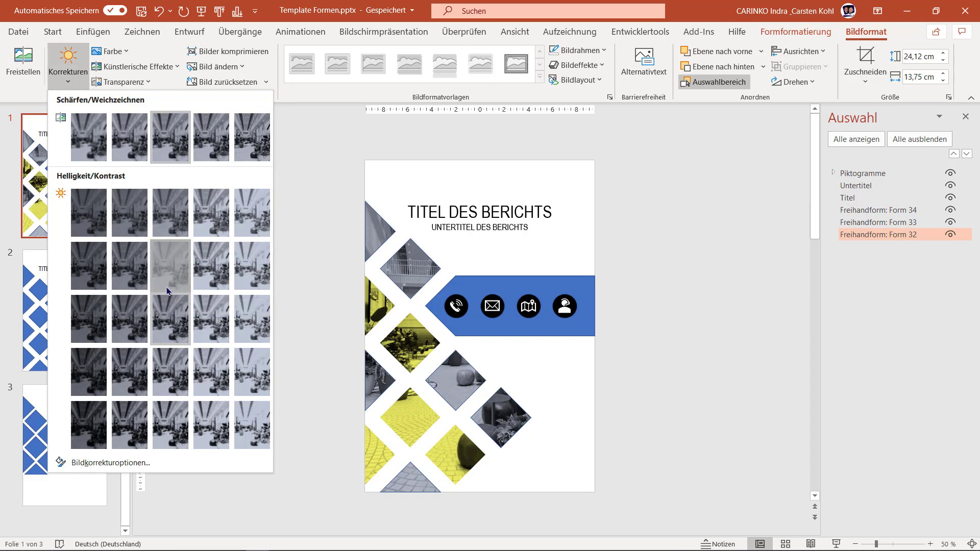
pyautogui.click(68, 77)
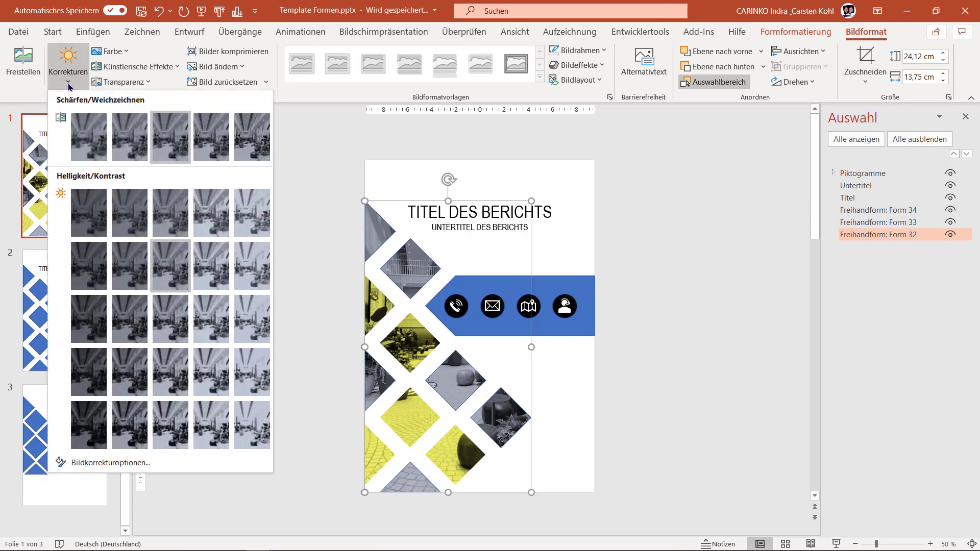
pyautogui.click(84, 141)
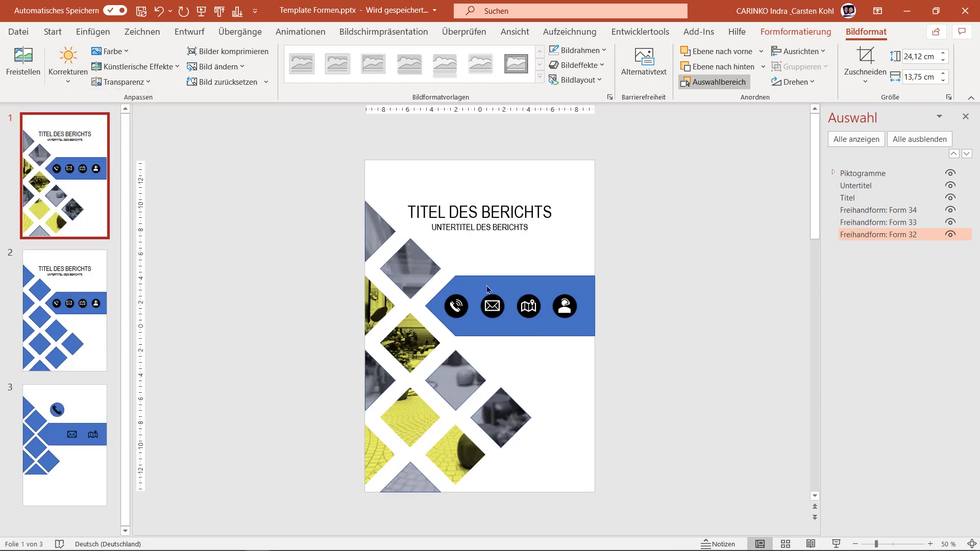
pyautogui.click(693, 324)
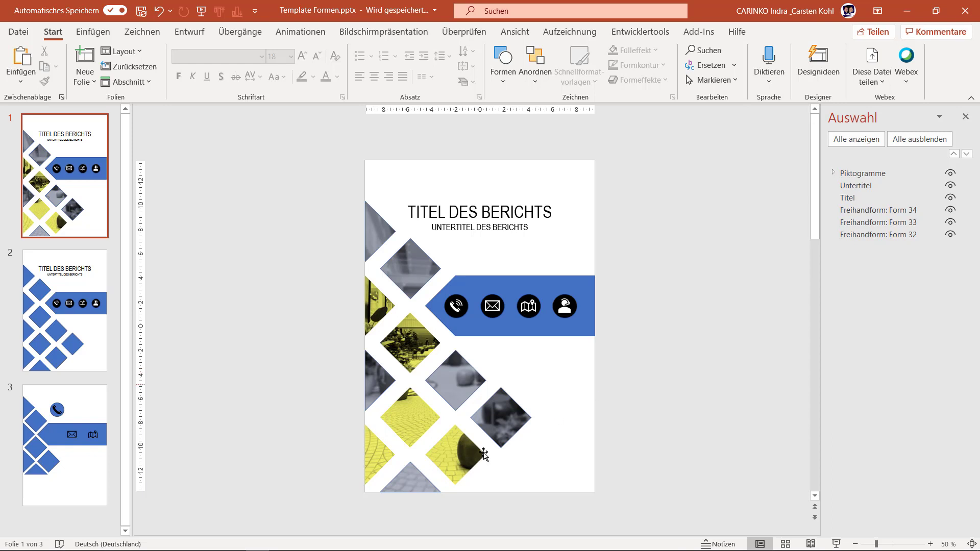
# - Fill the icon banner shape with yellow from the standard colours
pyautogui.click(411, 423)
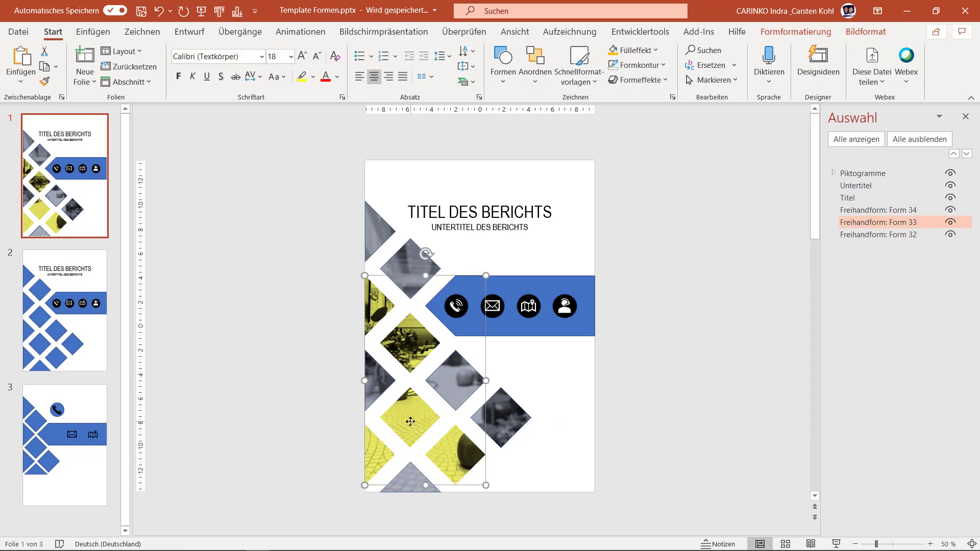
pyautogui.click(796, 31)
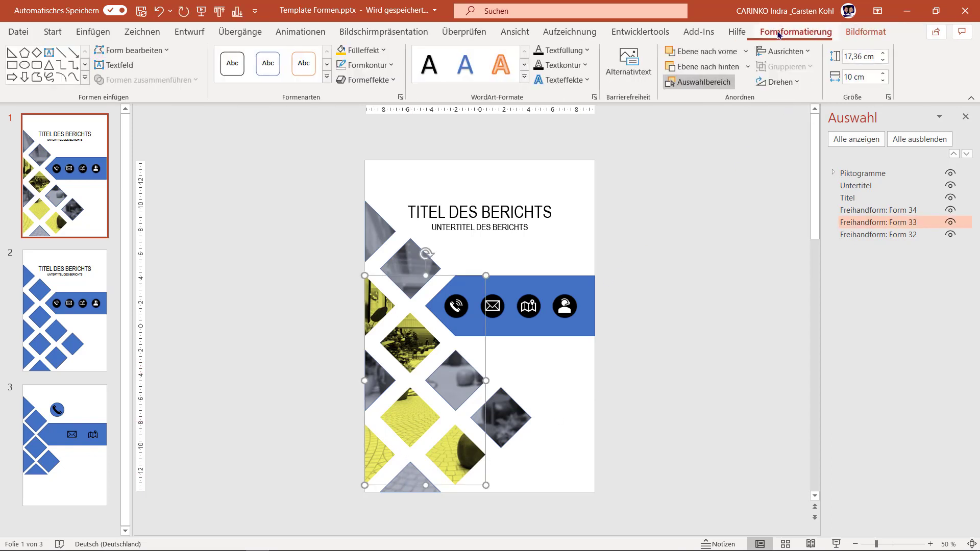
pyautogui.click(380, 51)
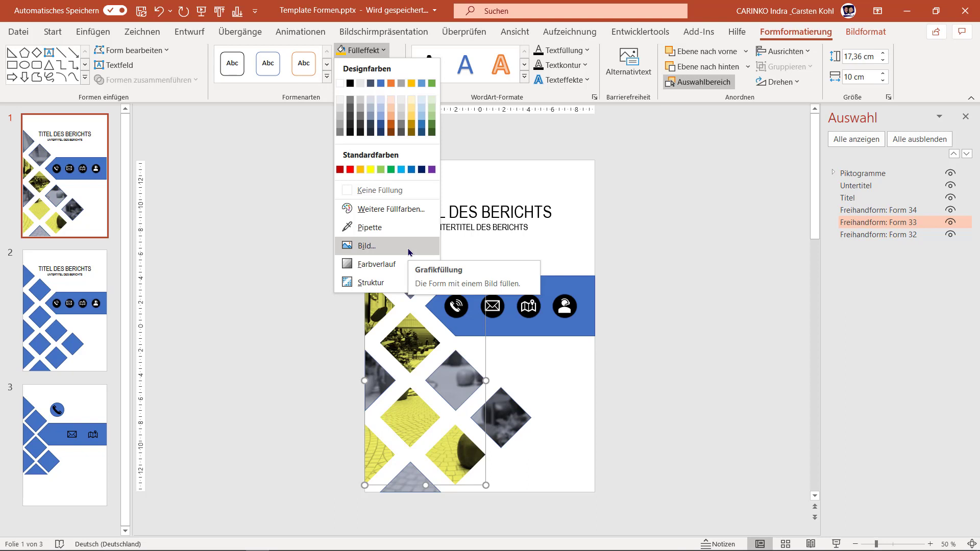
pyautogui.click(658, 272)
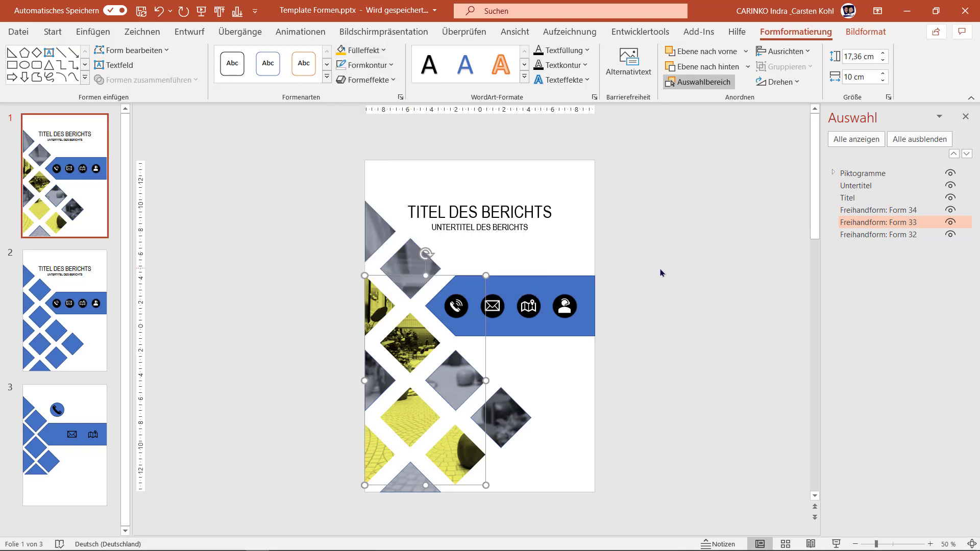
pyautogui.click(583, 280)
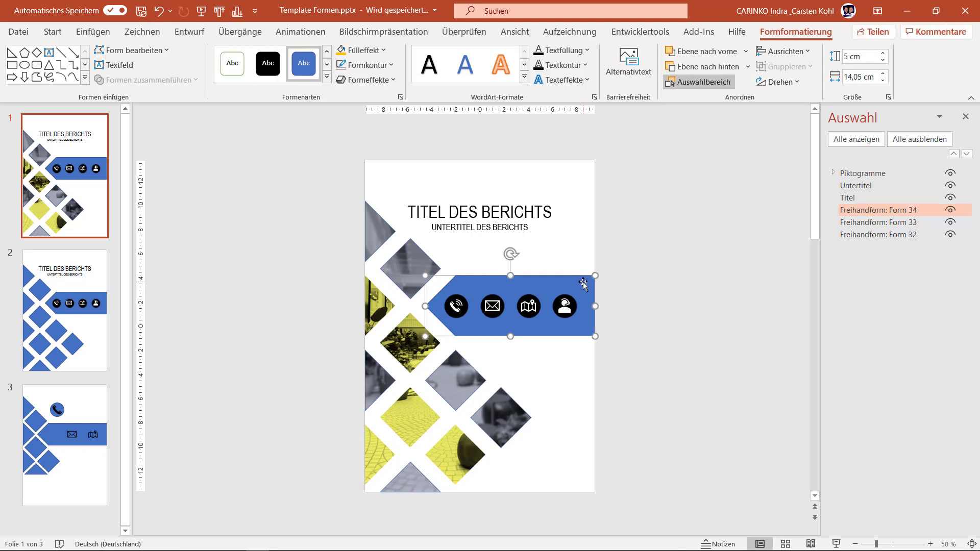
pyautogui.click(359, 51)
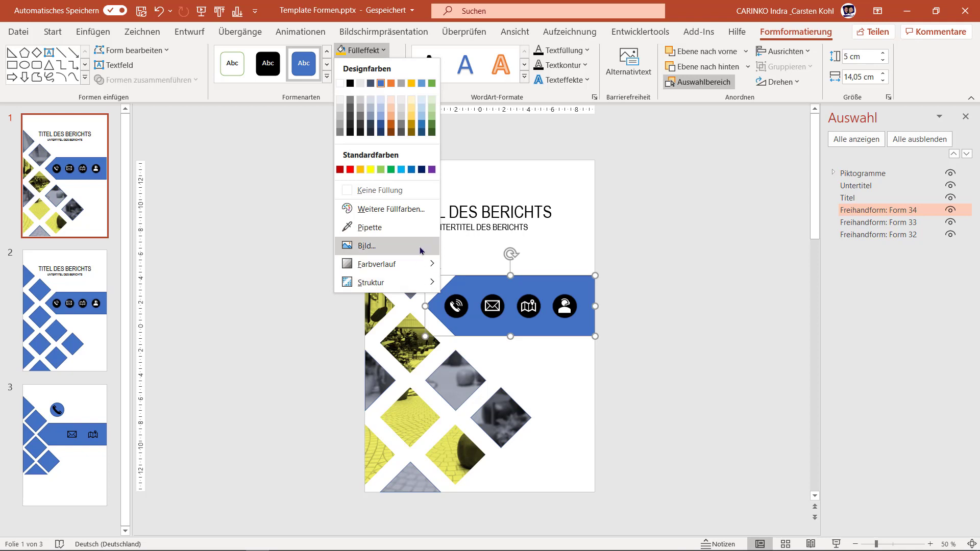
pyautogui.click(371, 170)
pyautogui.click(722, 319)
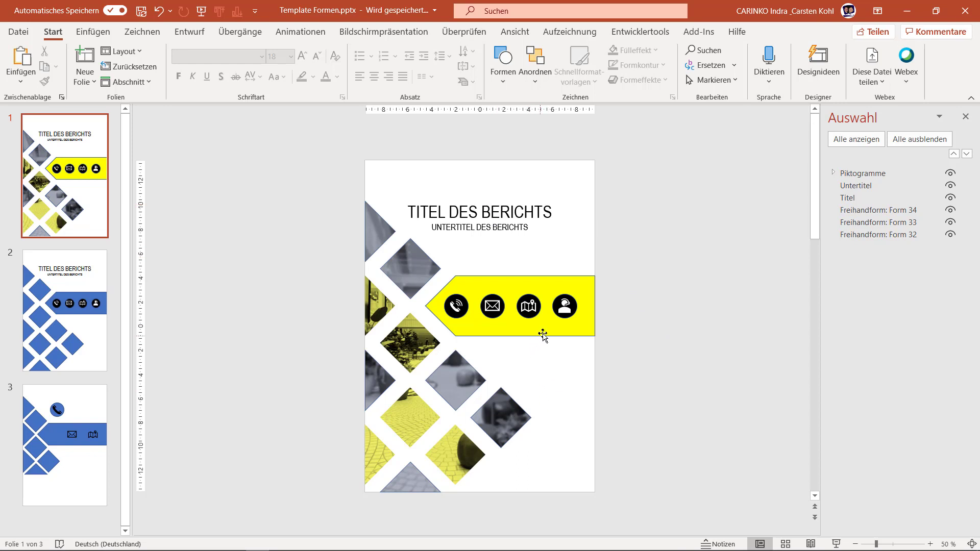
# - Marquee-select and copy every object on the cover slide, then switch to 'Template Report Bauplanung.docx'
pyautogui.click(498, 208)
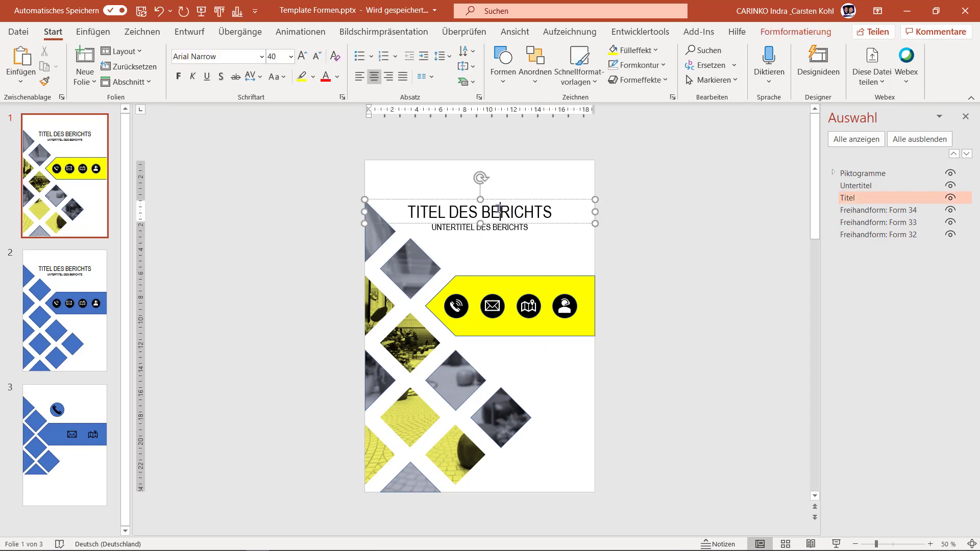
pyautogui.click(675, 294)
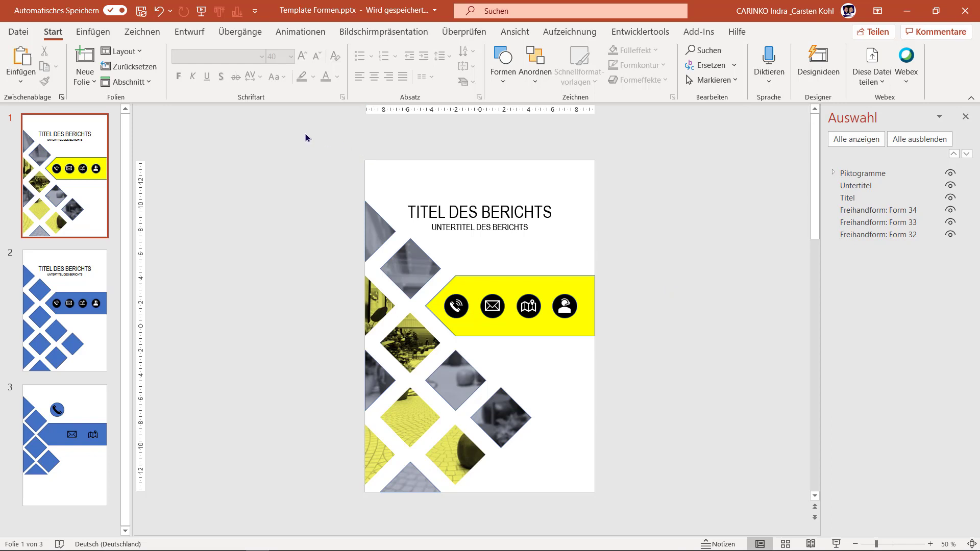
pyautogui.moveTo(306, 132); pyautogui.dragTo(653, 491)
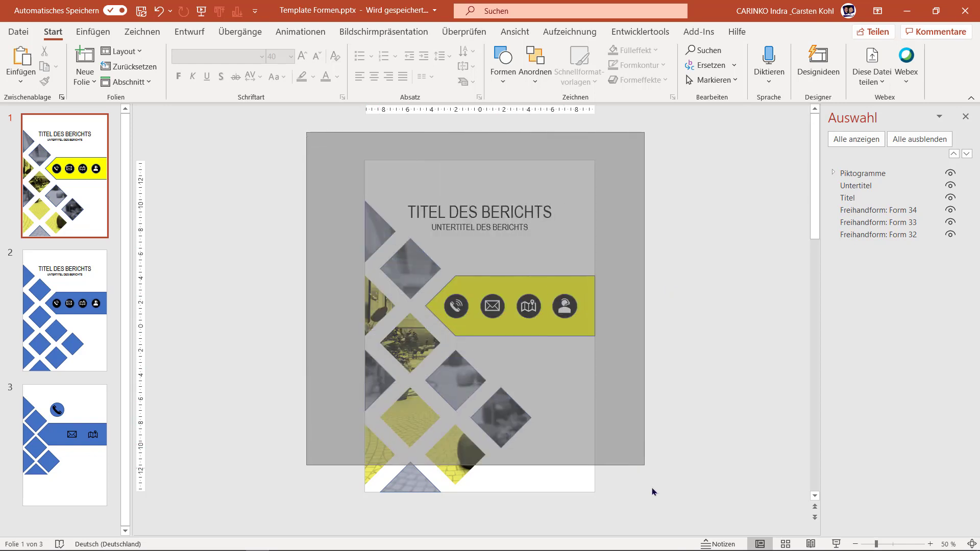
pyautogui.moveTo(653, 491); pyautogui.dragTo(658, 528)
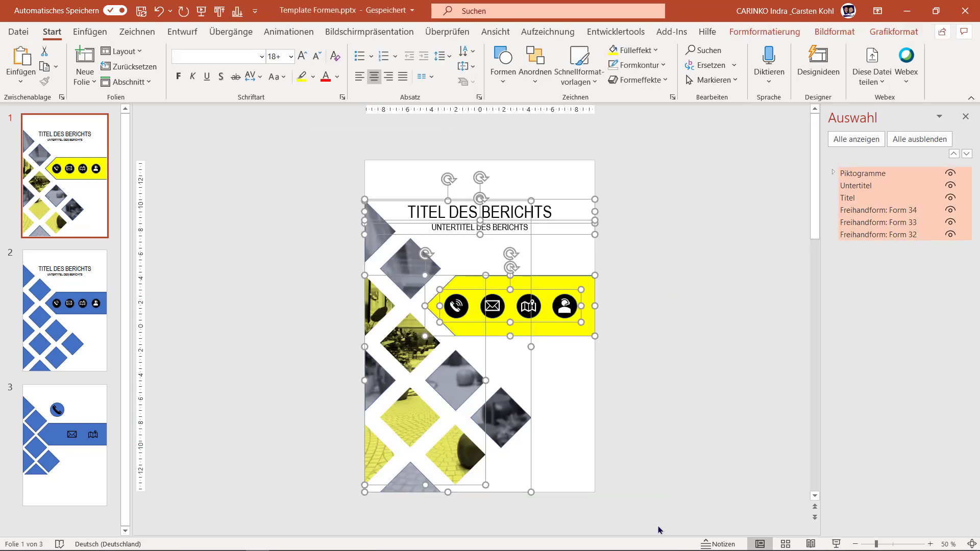
pyautogui.hotkey('ctrl', 'c')
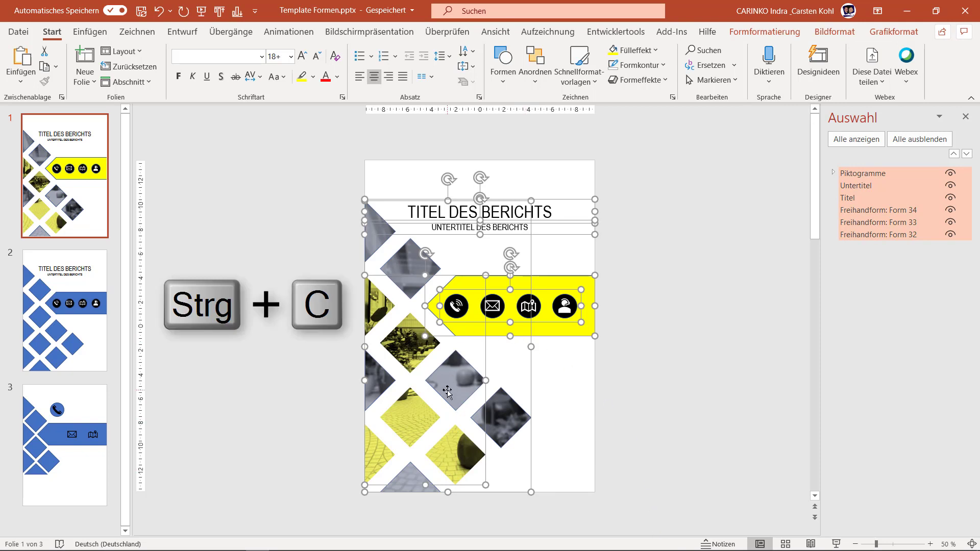
pyautogui.rightClick(447, 390)
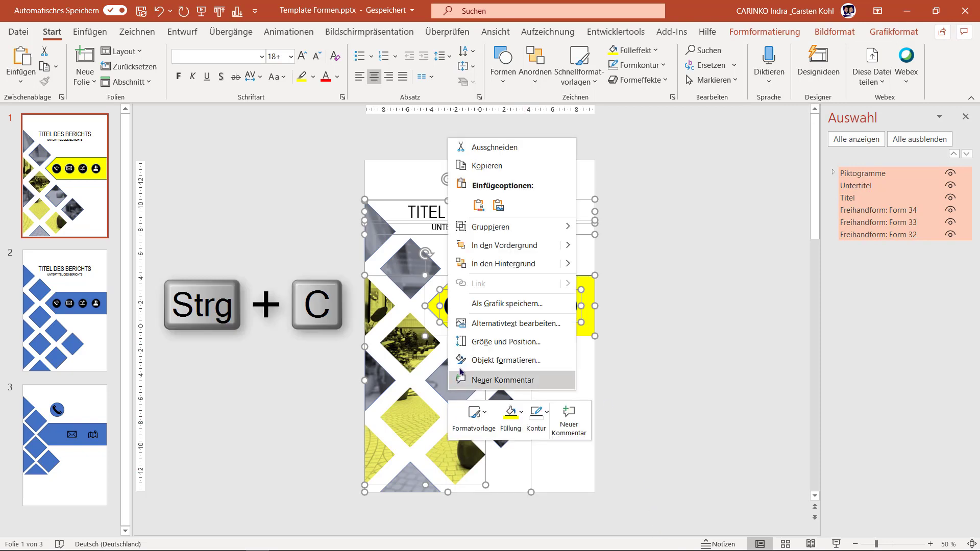
pyautogui.click(476, 170)
pyautogui.moveTo(467, 549)
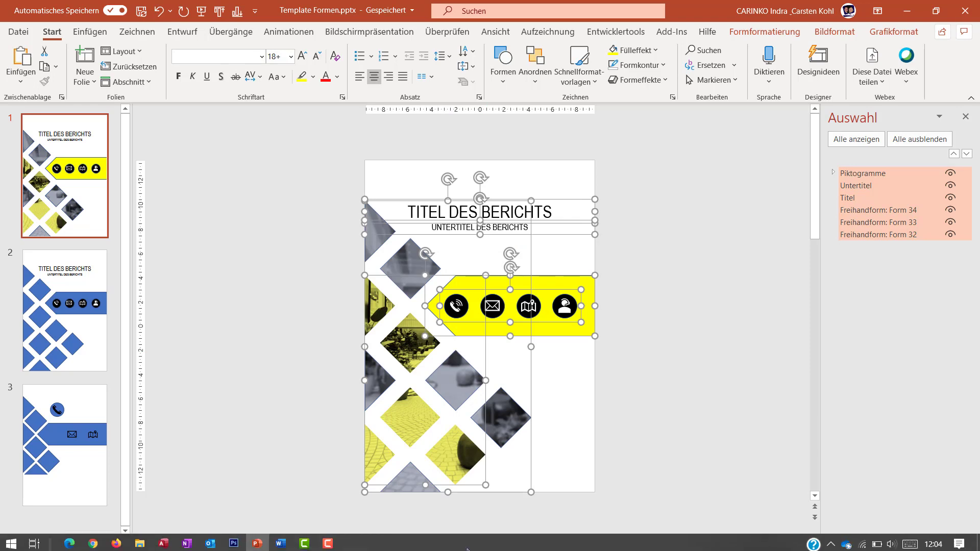
pyautogui.click(285, 540)
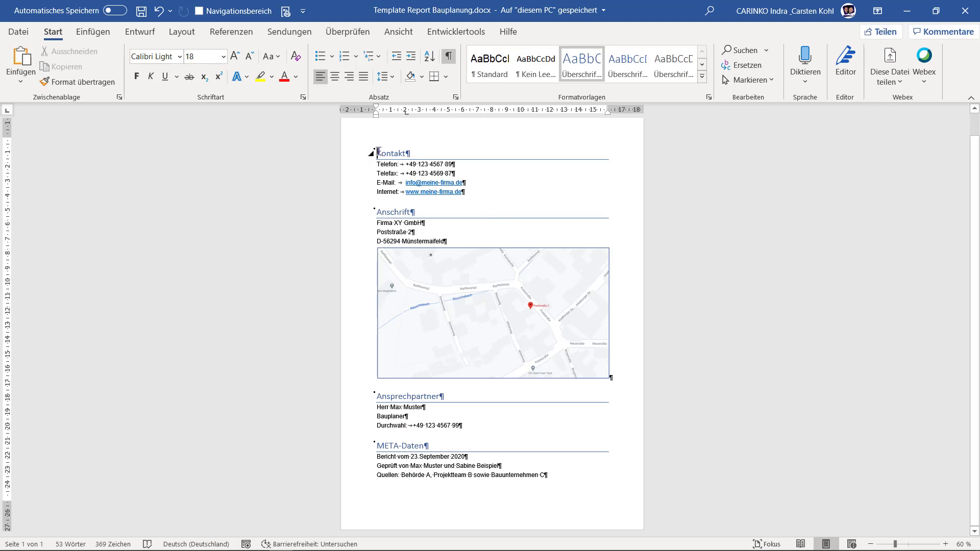
# - Insert a page break at the top and give its line and paragraph mark the Standard style
pyautogui.moveTo(395, 153)
pyautogui.hotkey('ctrl', 'Return')
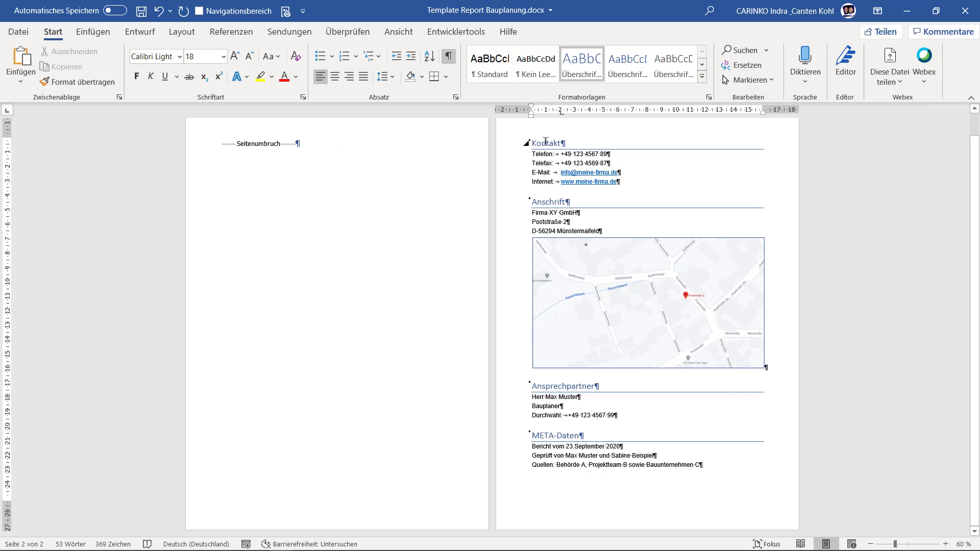
pyautogui.click(298, 143)
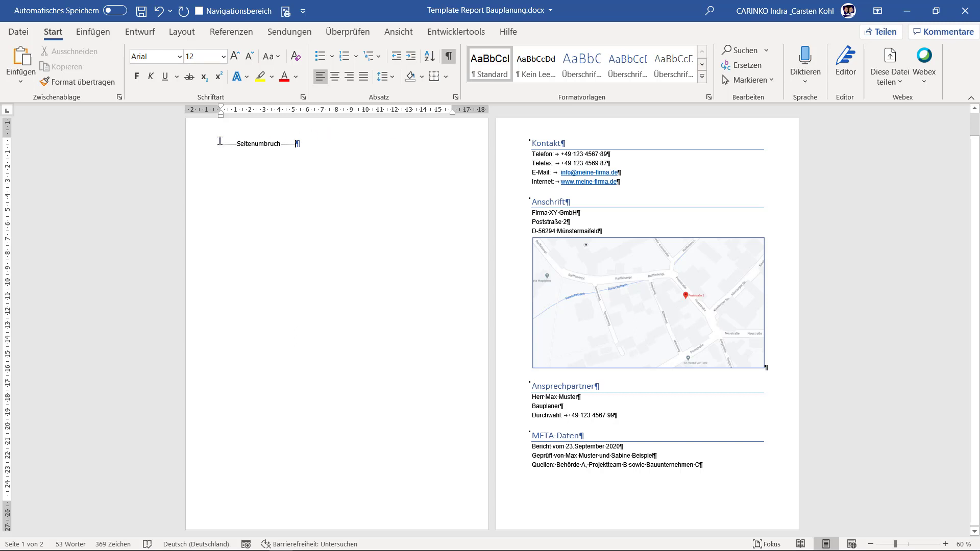
pyautogui.moveTo(218, 142); pyautogui.dragTo(309, 144)
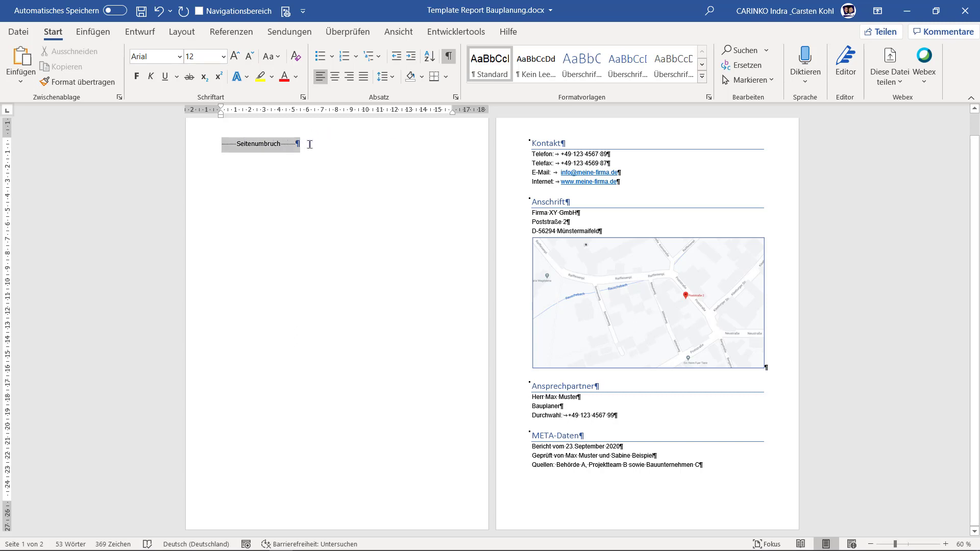
pyautogui.moveTo(310, 145); pyautogui.dragTo(311, 146)
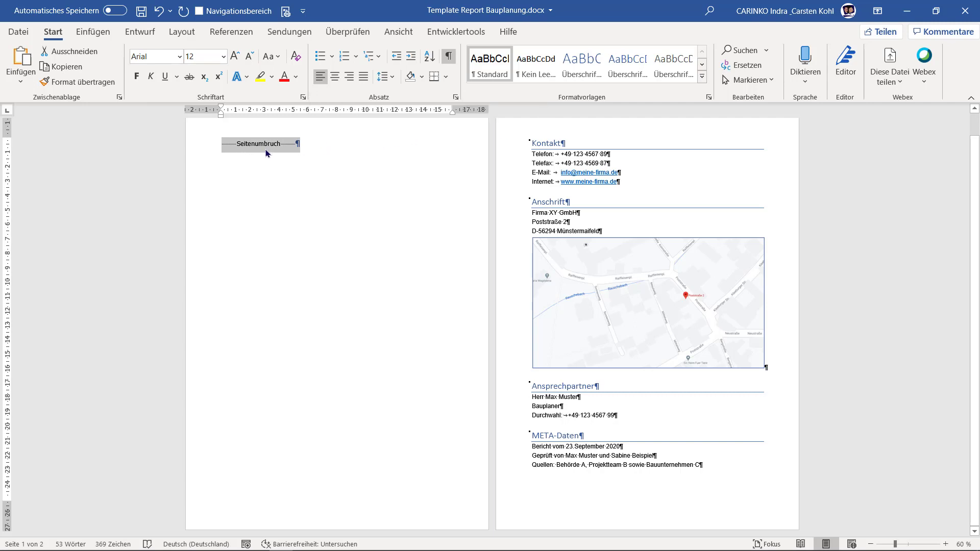
pyautogui.click(491, 67)
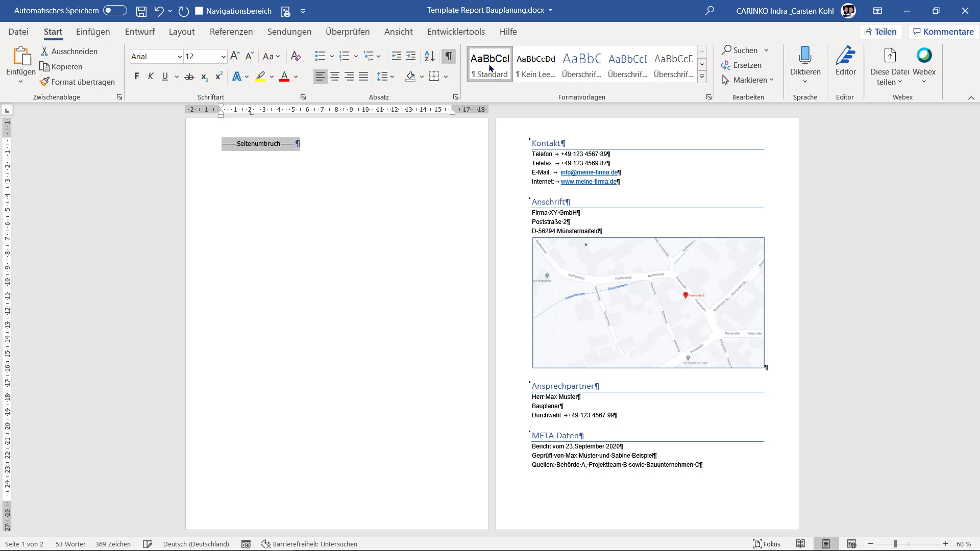
pyautogui.click(329, 152)
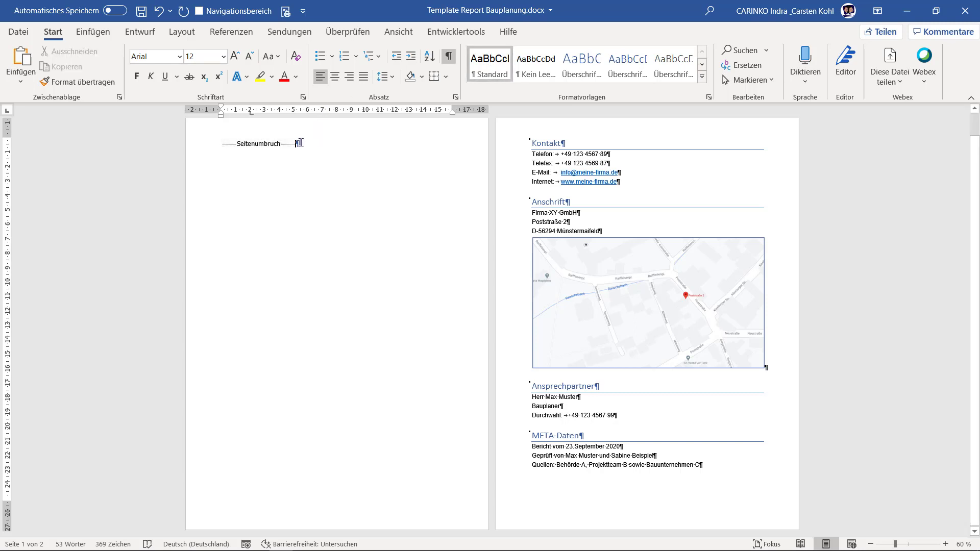
pyautogui.moveTo(300, 143); pyautogui.dragTo(294, 143)
pyautogui.click(481, 66)
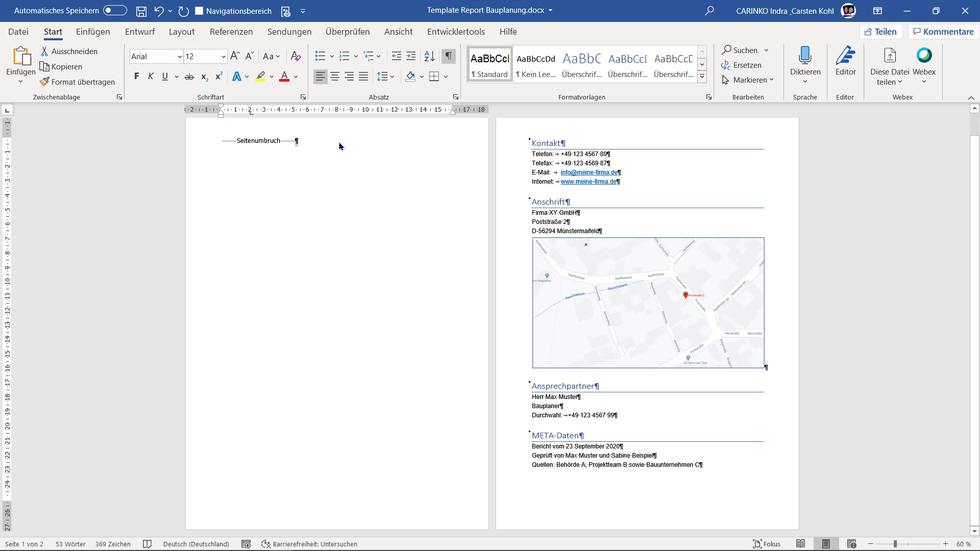
pyautogui.click(269, 140)
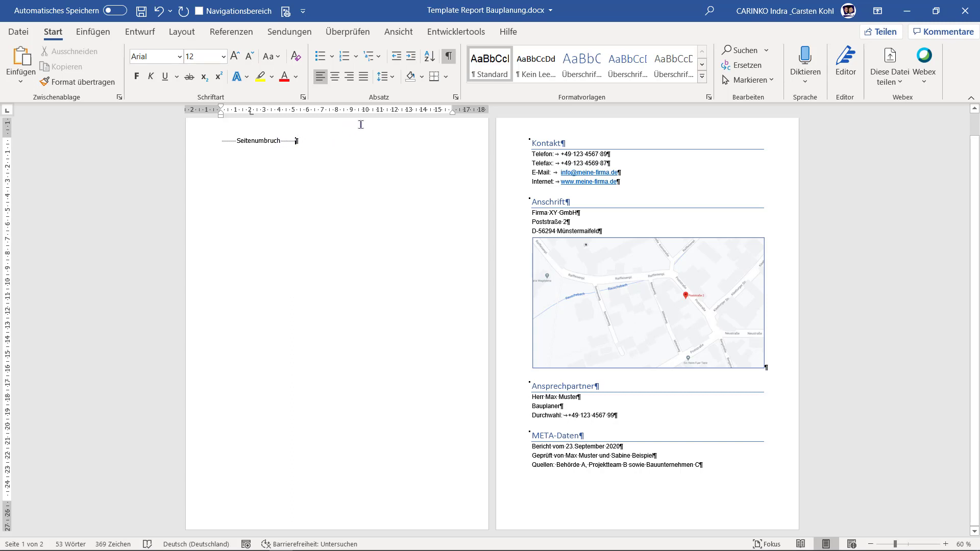
pyautogui.click(447, 60)
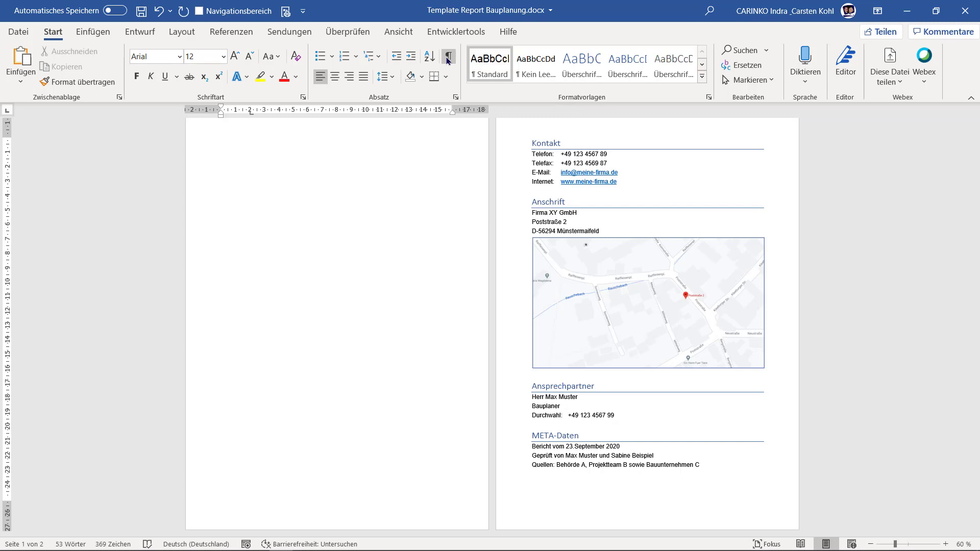
pyautogui.click(447, 60)
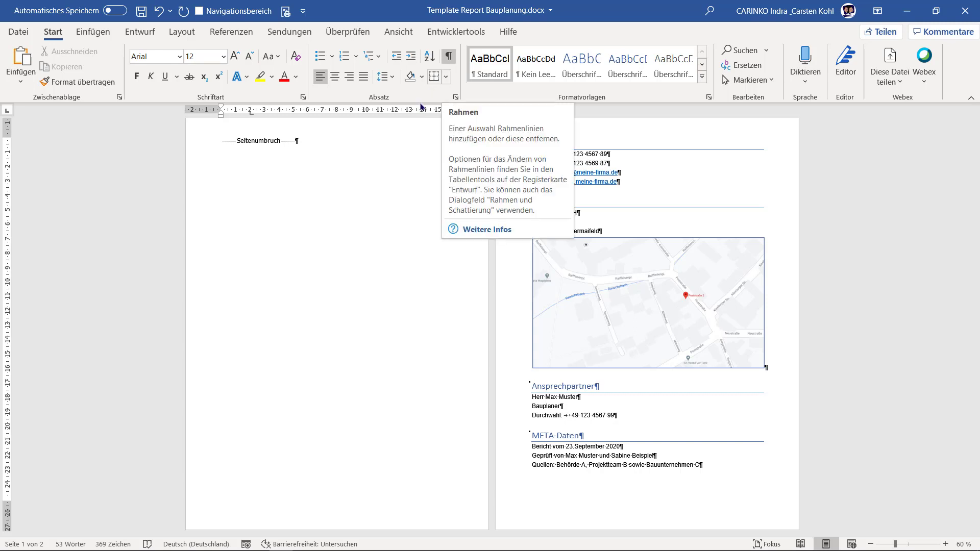
# - Paste Special the cover as a Microsoft Office graphic object on page 1, nudged below the title
pyautogui.click(221, 142)
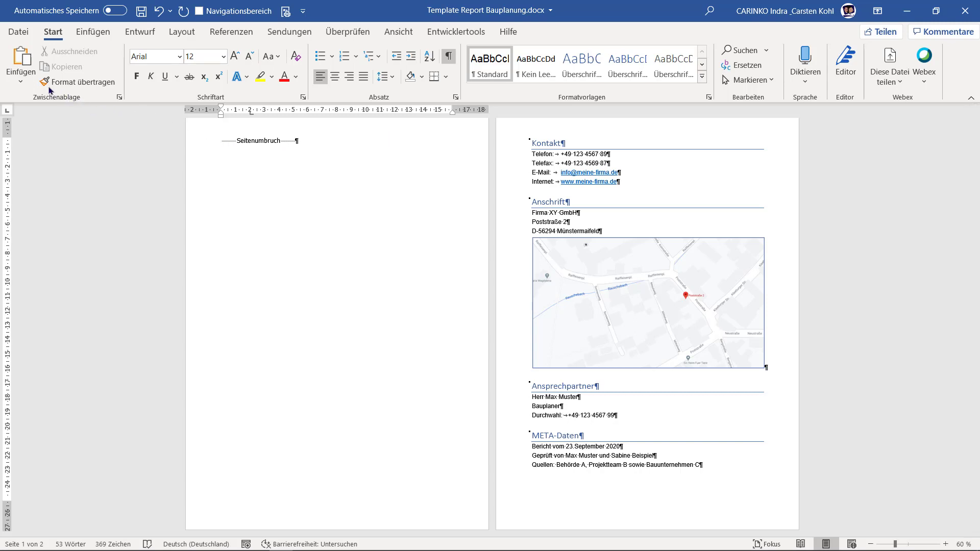
pyautogui.click(20, 79)
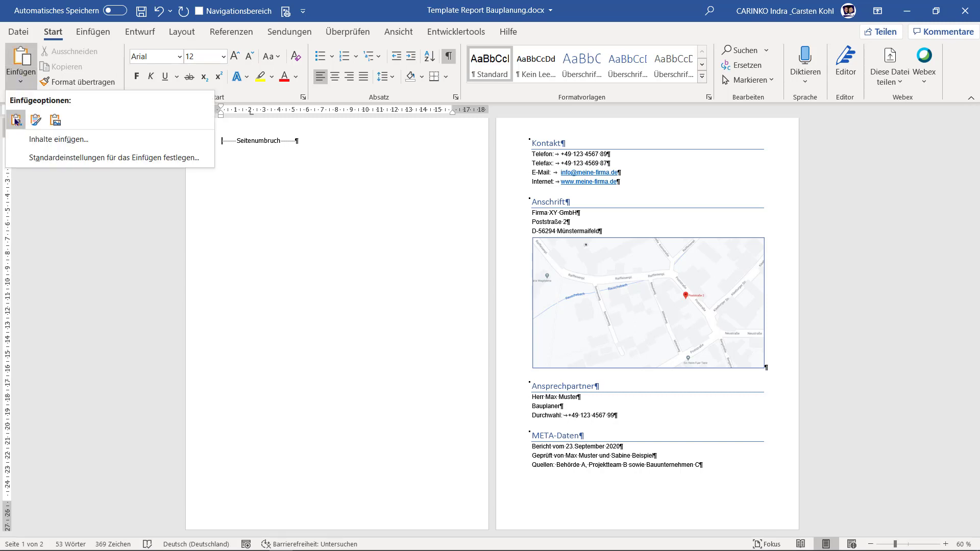
pyautogui.click(75, 142)
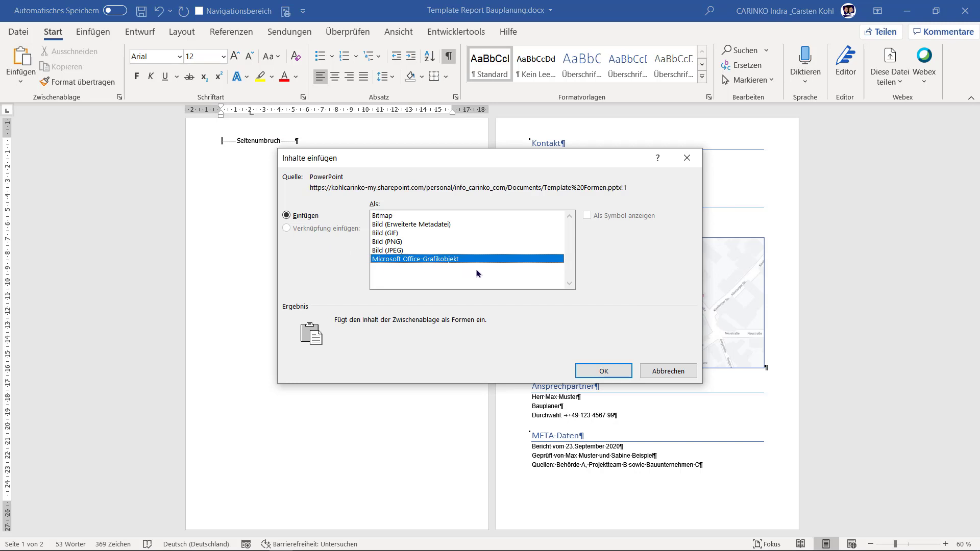
pyautogui.click(438, 226)
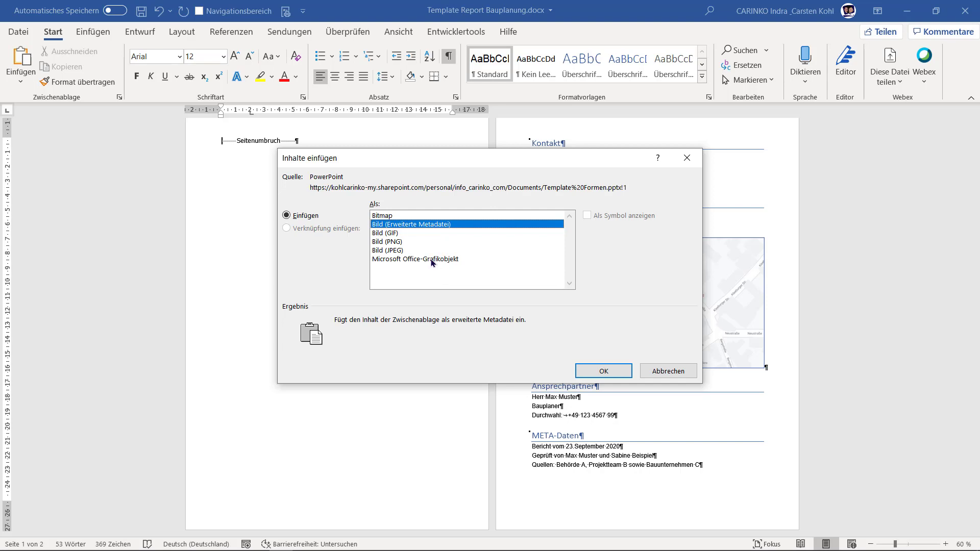
pyautogui.click(410, 261)
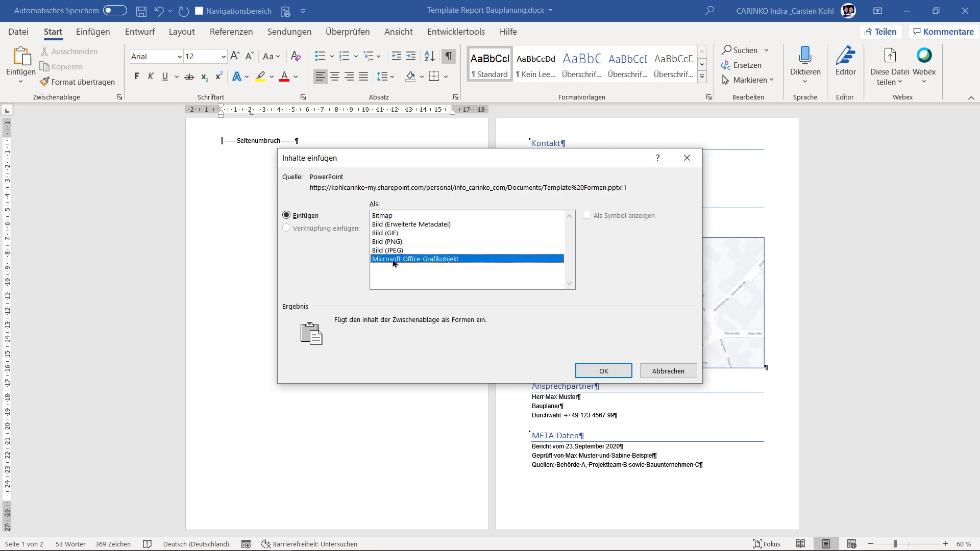
pyautogui.click(610, 373)
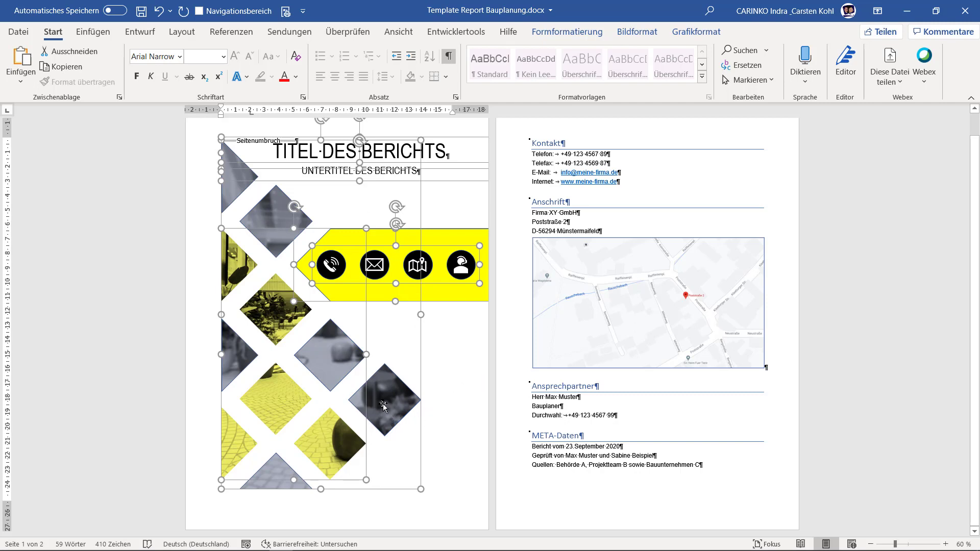
pyautogui.moveTo(383, 406)
pyautogui.mouseDown()
pyautogui.moveTo(381, 425)
pyautogui.moveTo(380, 413)
pyautogui.mouseUp()
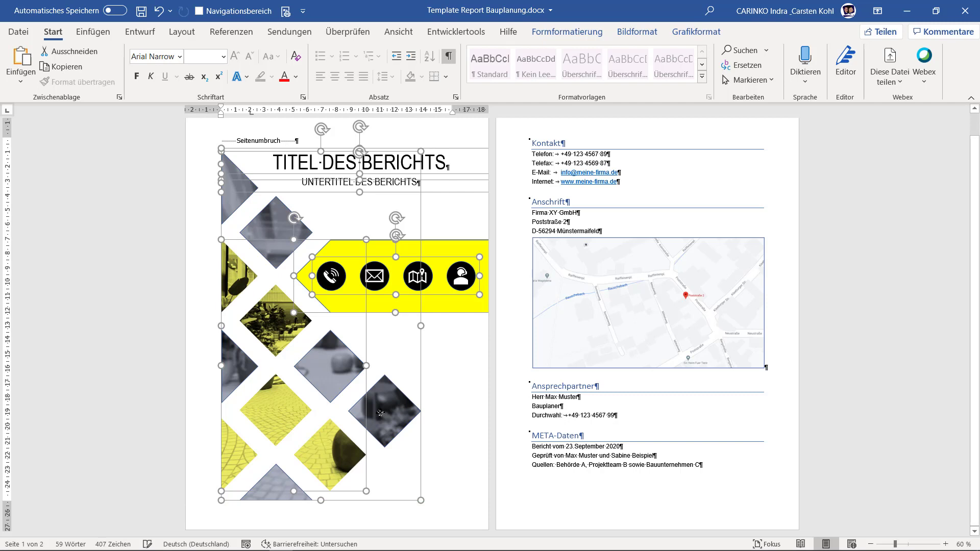
pyautogui.click(846, 330)
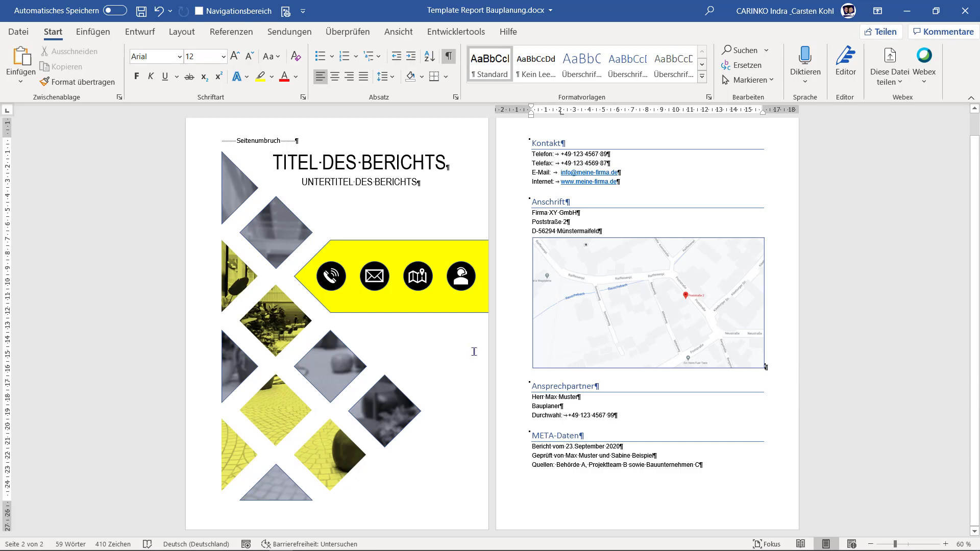
pyautogui.click(18, 32)
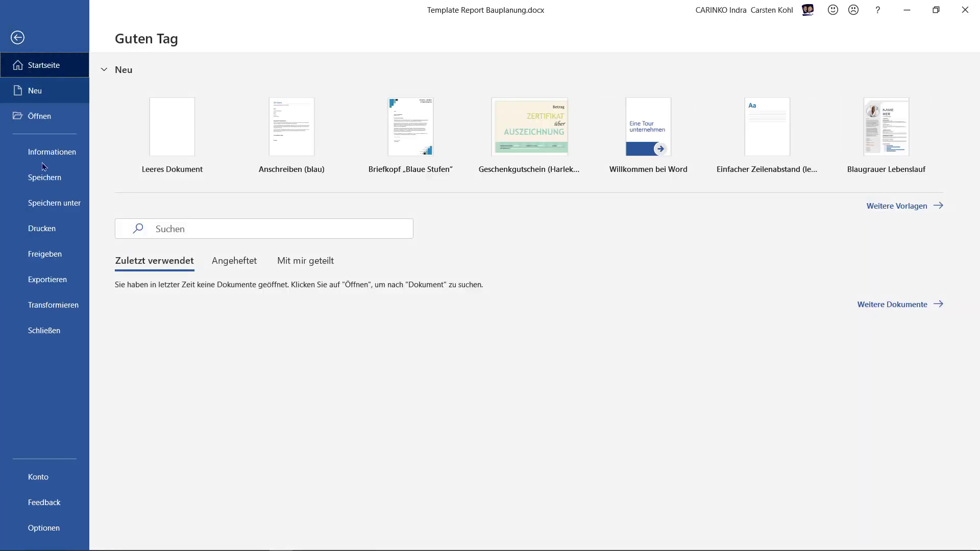
pyautogui.click(43, 228)
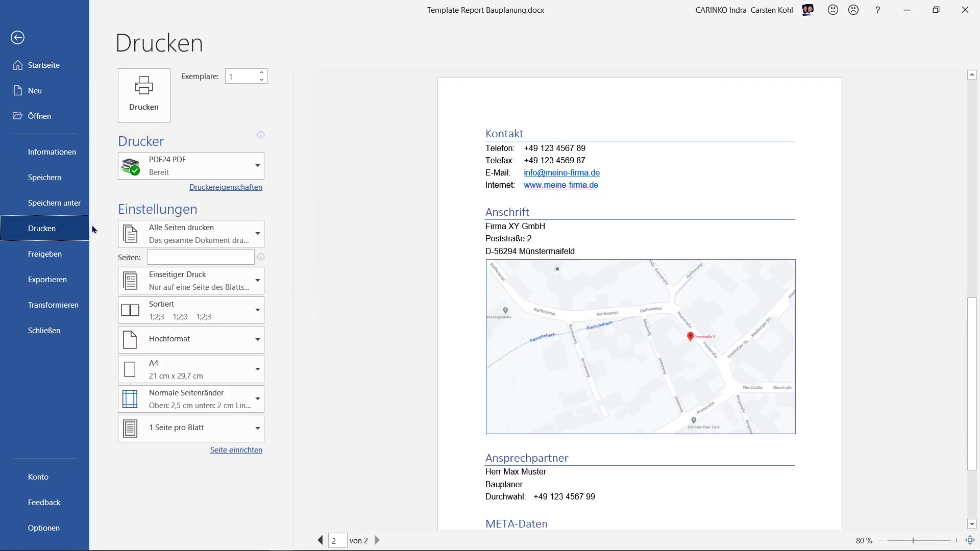
pyautogui.click(321, 540)
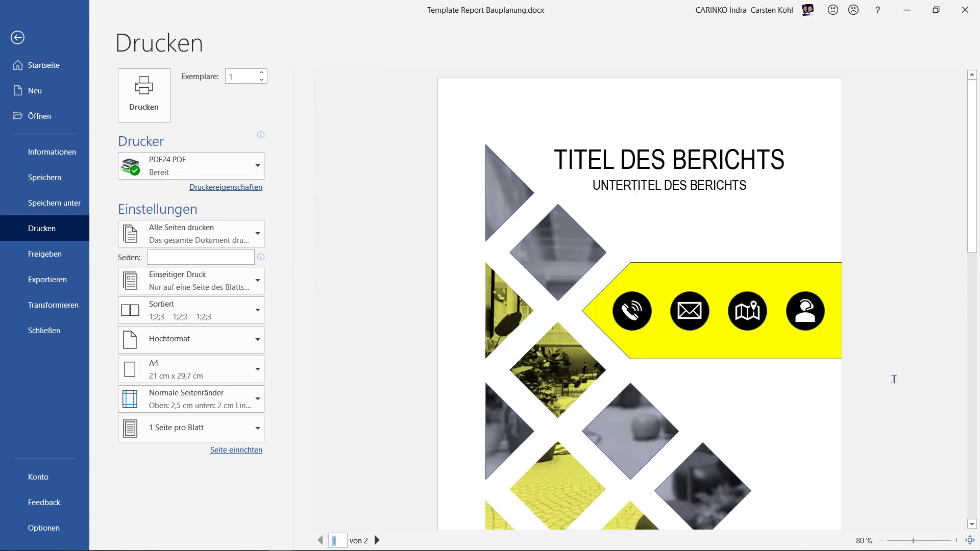
pyautogui.keyDown('ctrl'); pyautogui.scroll(-1, 894, 379); pyautogui.keyUp('ctrl')
pyautogui.keyDown('ctrl'); pyautogui.scroll(-2, 894, 379); pyautogui.keyUp('ctrl')
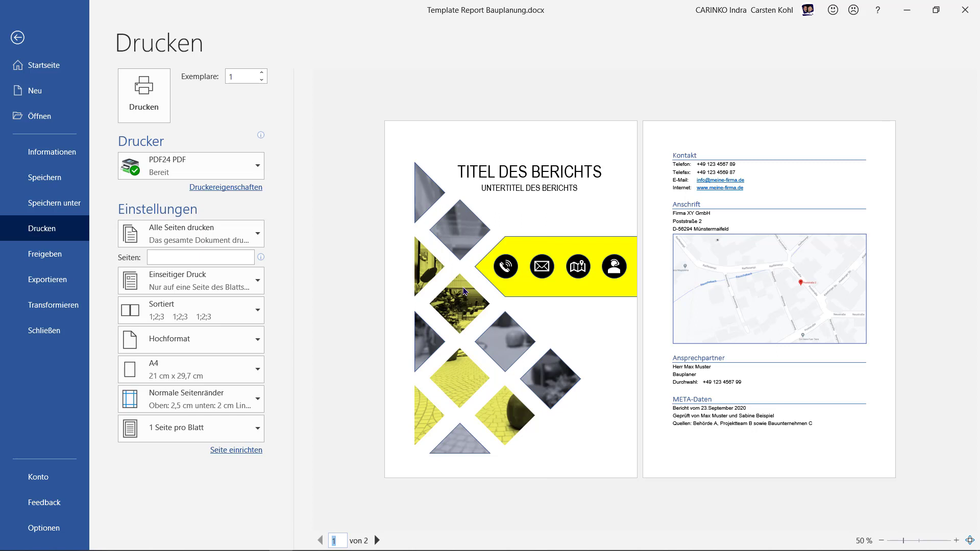
pyautogui.click(16, 43)
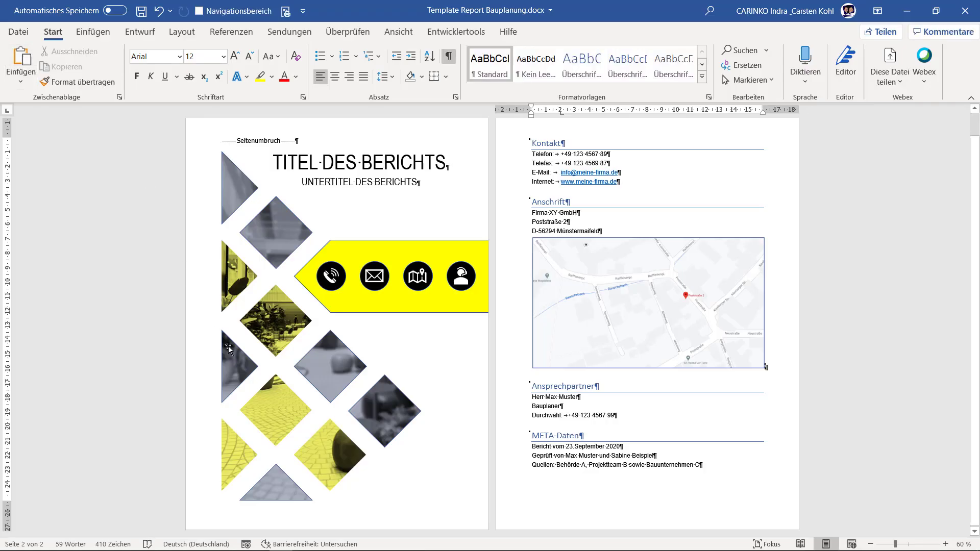
# - Hyperlink the icon group in the yellow banner to the Kontakt heading in this document
pyautogui.moveTo(228, 347); pyautogui.dragTo(277, 171)
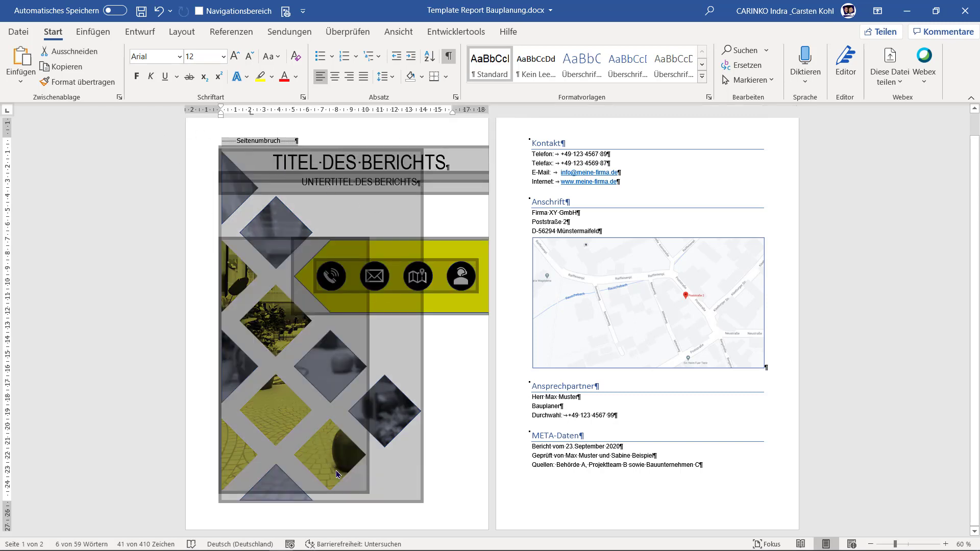
pyautogui.click(428, 468)
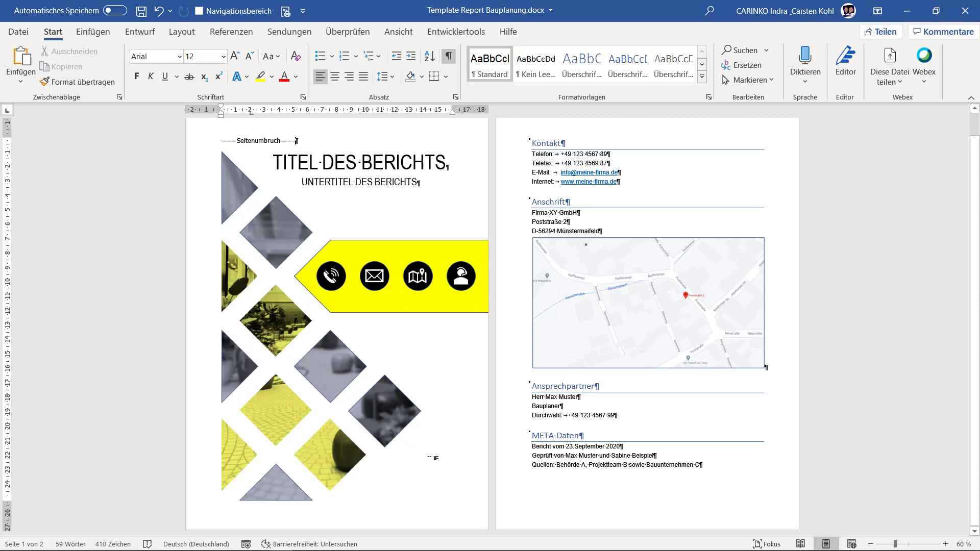
pyautogui.click(266, 197)
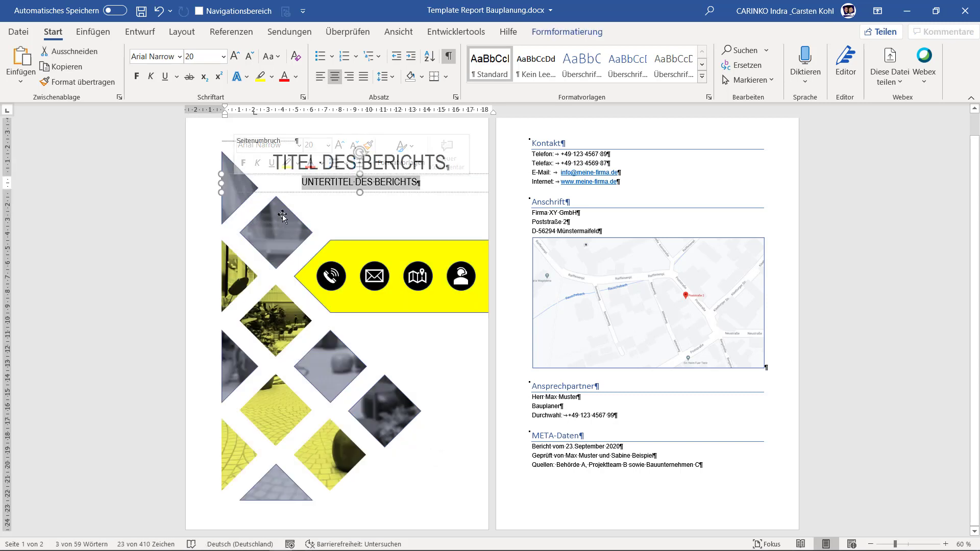
pyautogui.click(439, 291)
pyautogui.click(456, 286)
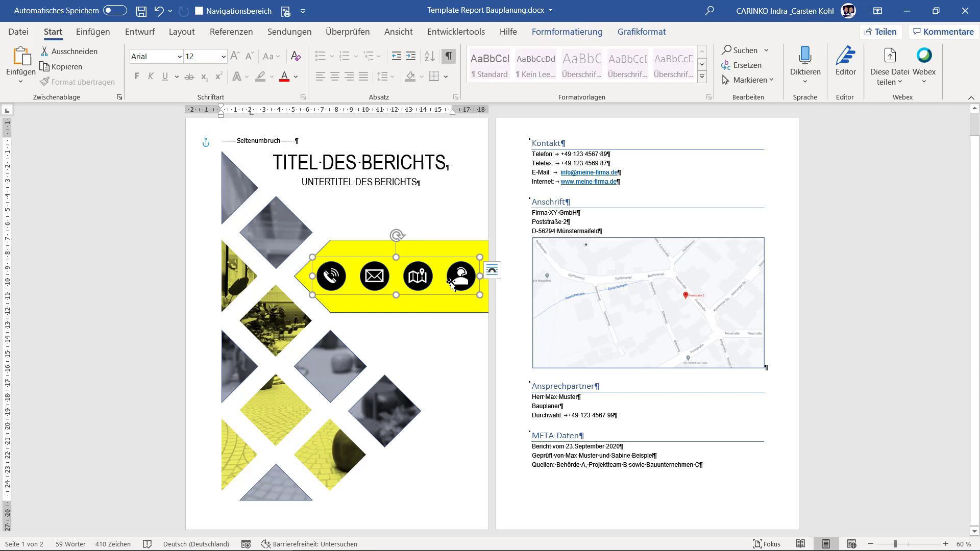
pyautogui.rightClick(424, 282)
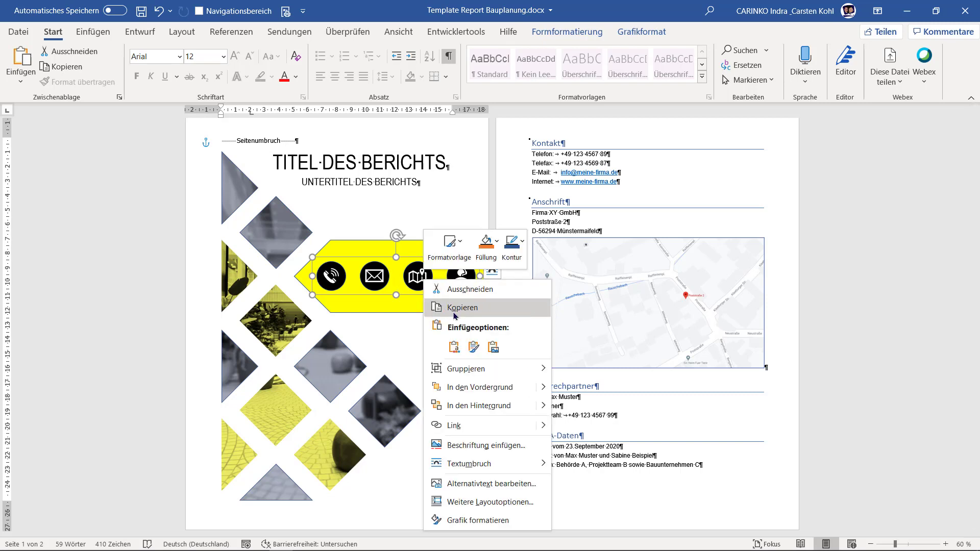
pyautogui.click(474, 431)
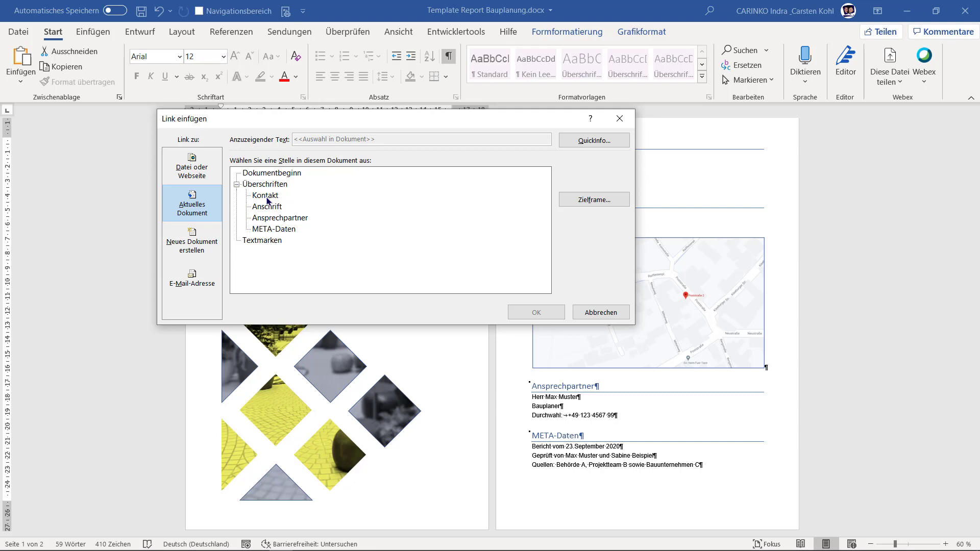
pyautogui.click(266, 198)
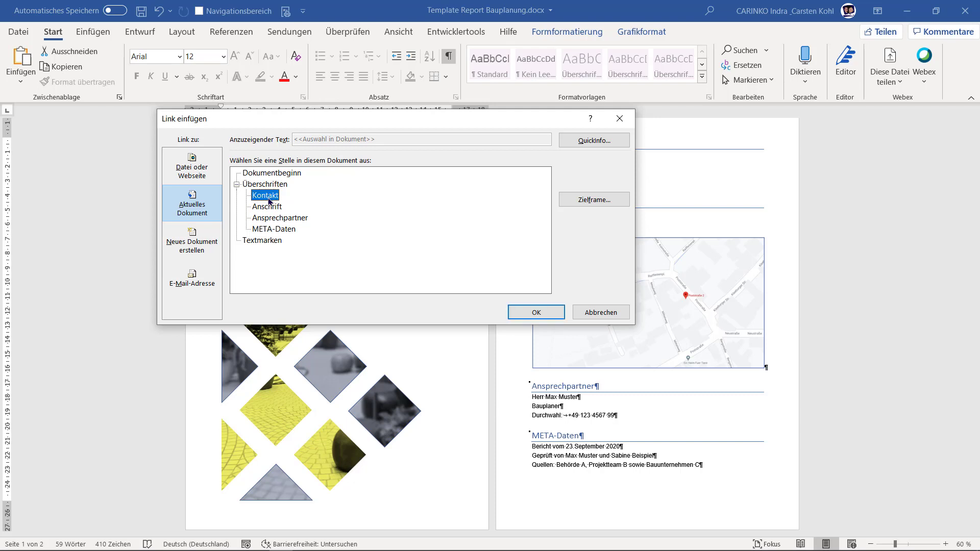
pyautogui.click(551, 316)
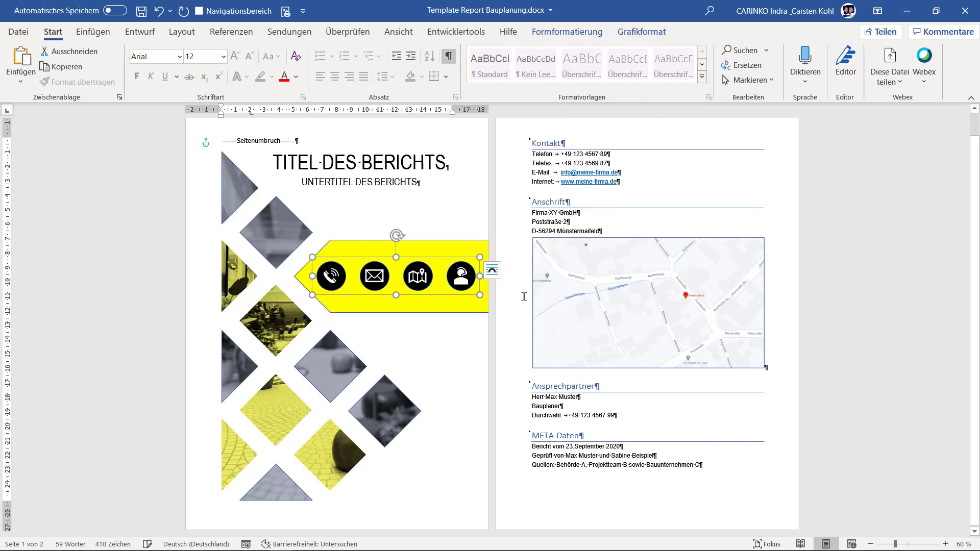
pyautogui.click(479, 337)
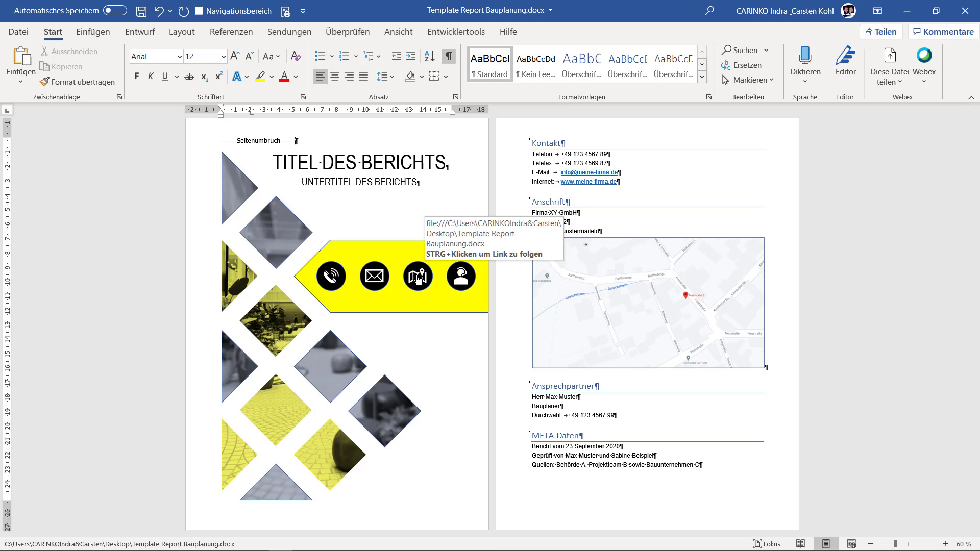
# - Follow the icon band's link to the Kontakt heading, turn off formatting marks, and return to 'Template Formen.pptx'
pyautogui.keyDown('ctrl'); pyautogui.click(418, 278); pyautogui.keyUp('ctrl')
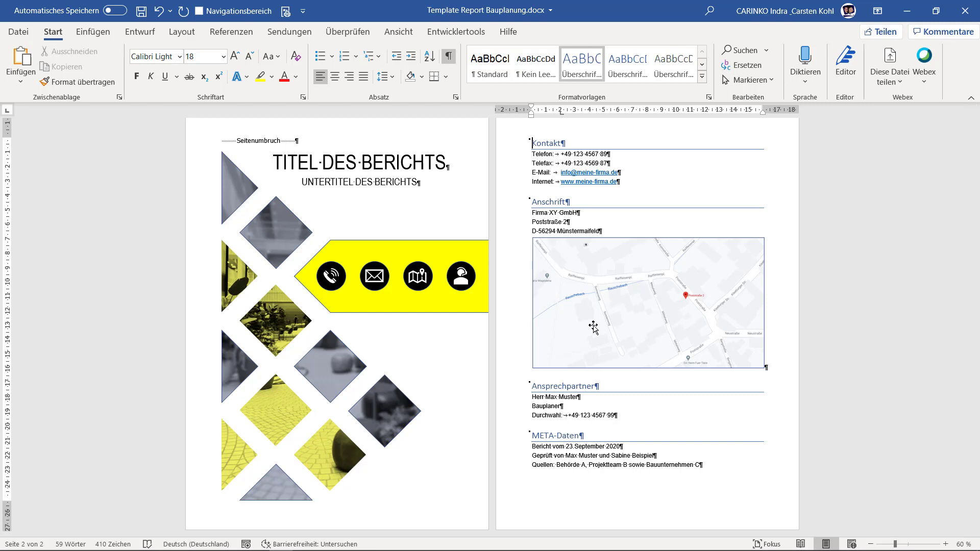
pyautogui.click(449, 56)
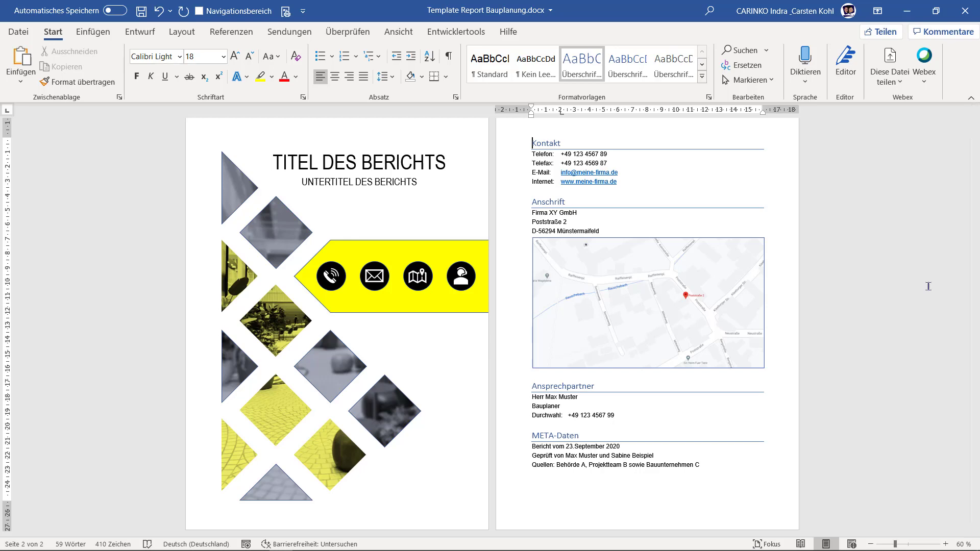
pyautogui.hotkey('alt', 'Tab')
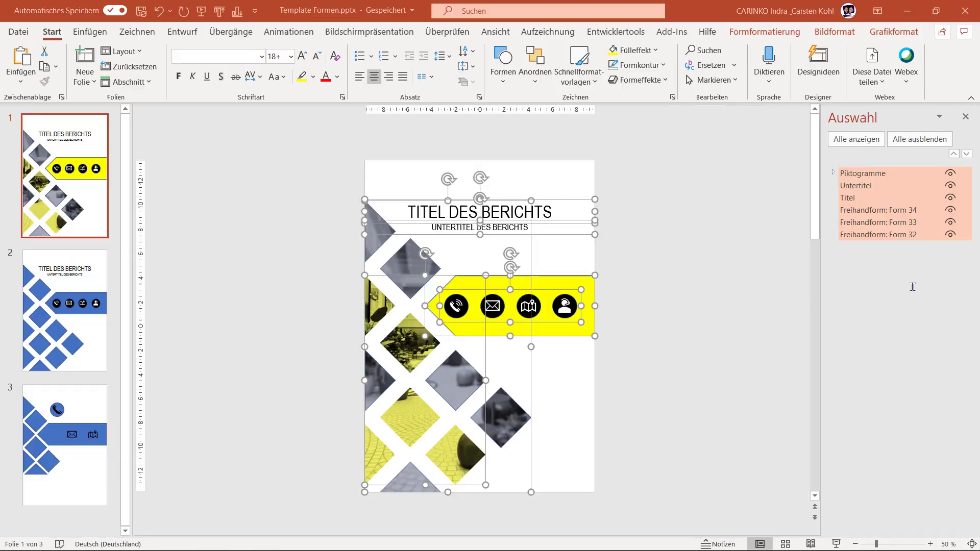
pyautogui.click(715, 272)
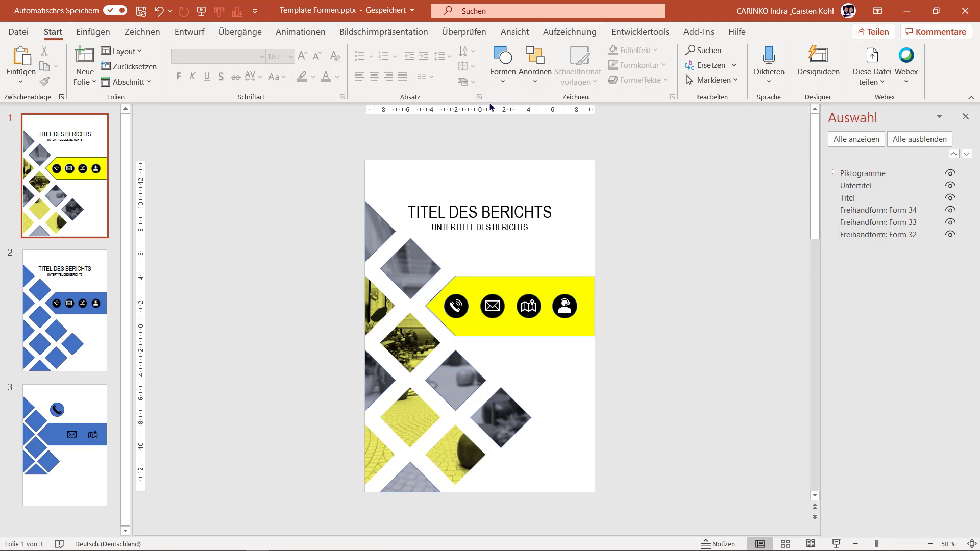
pyautogui.click(481, 284)
pyautogui.click(805, 31)
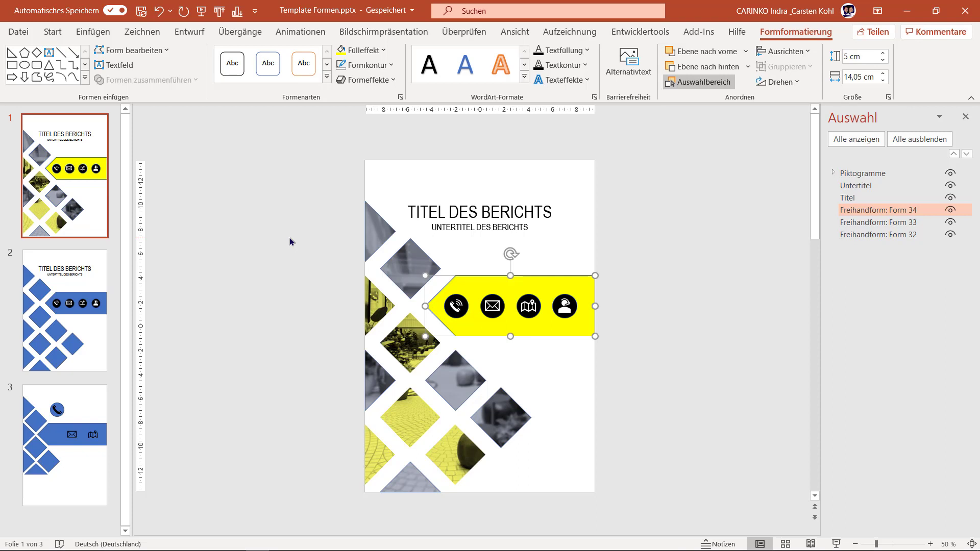
pyautogui.click(290, 241)
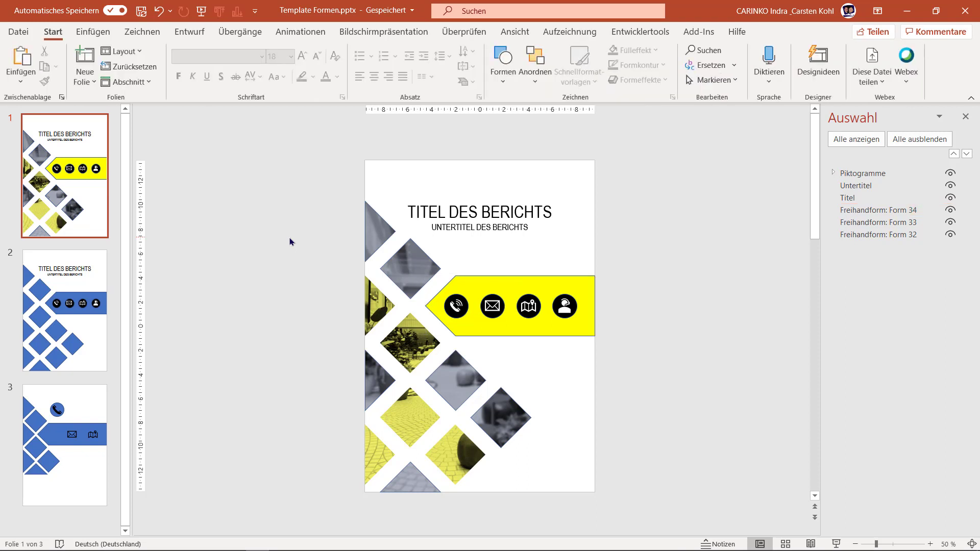